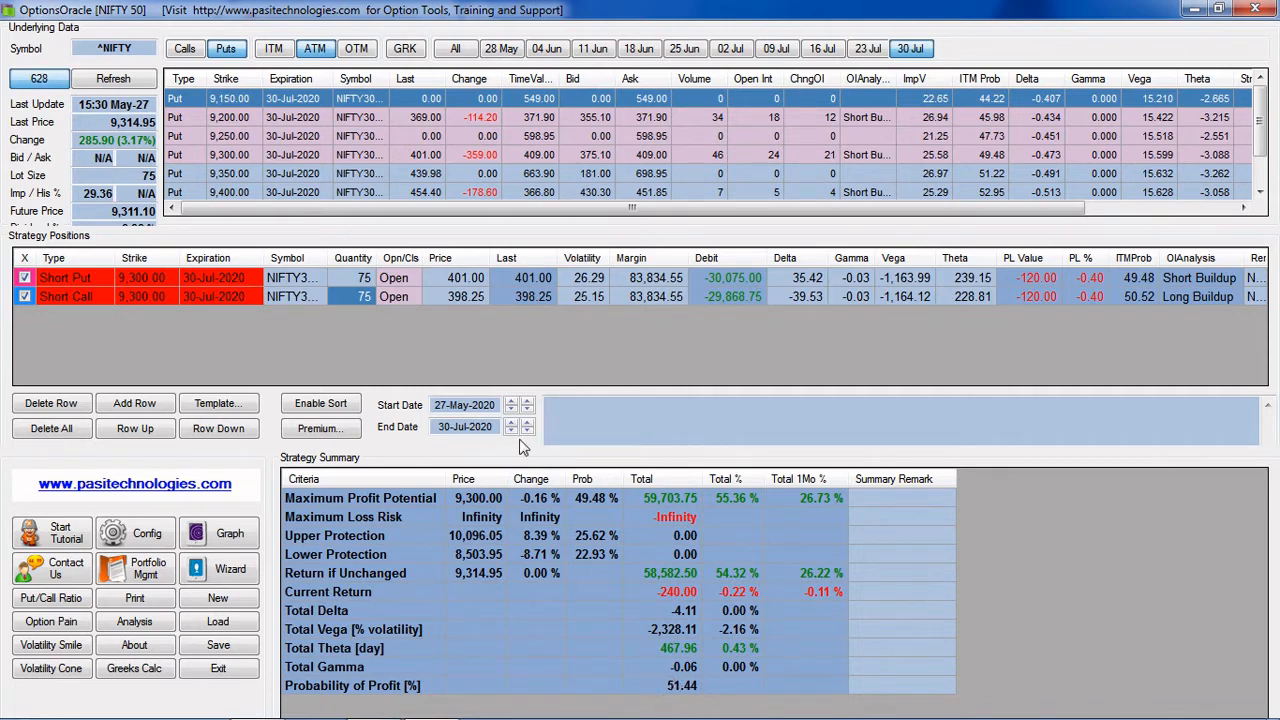
# Set the strategy's end date to 1 June 2020
pyautogui.click(488, 428)
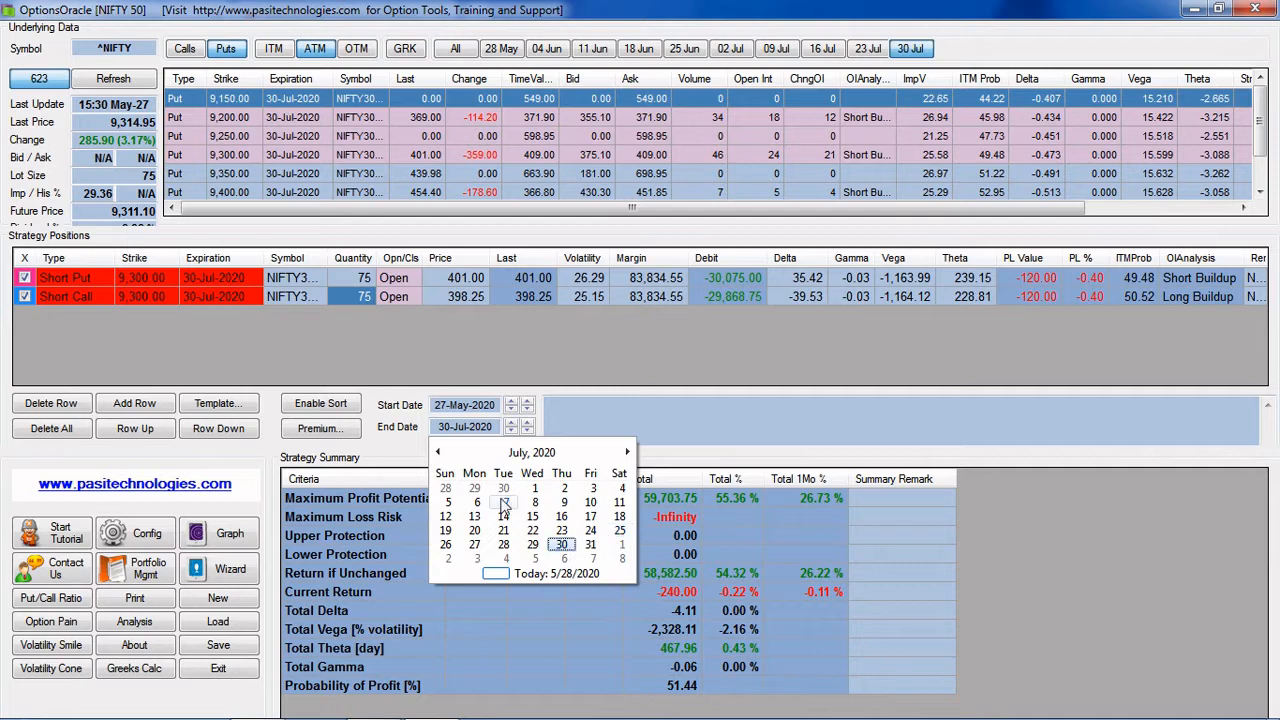
pyautogui.click(448, 457)
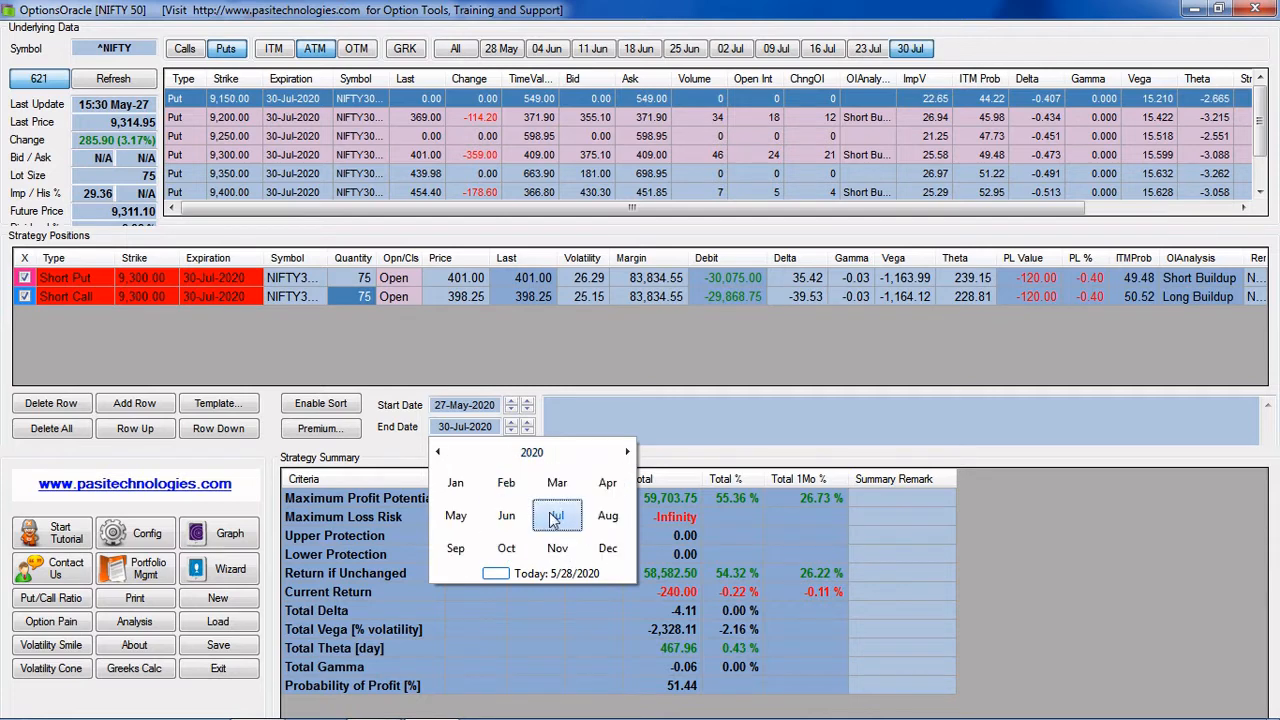
pyautogui.click(508, 517)
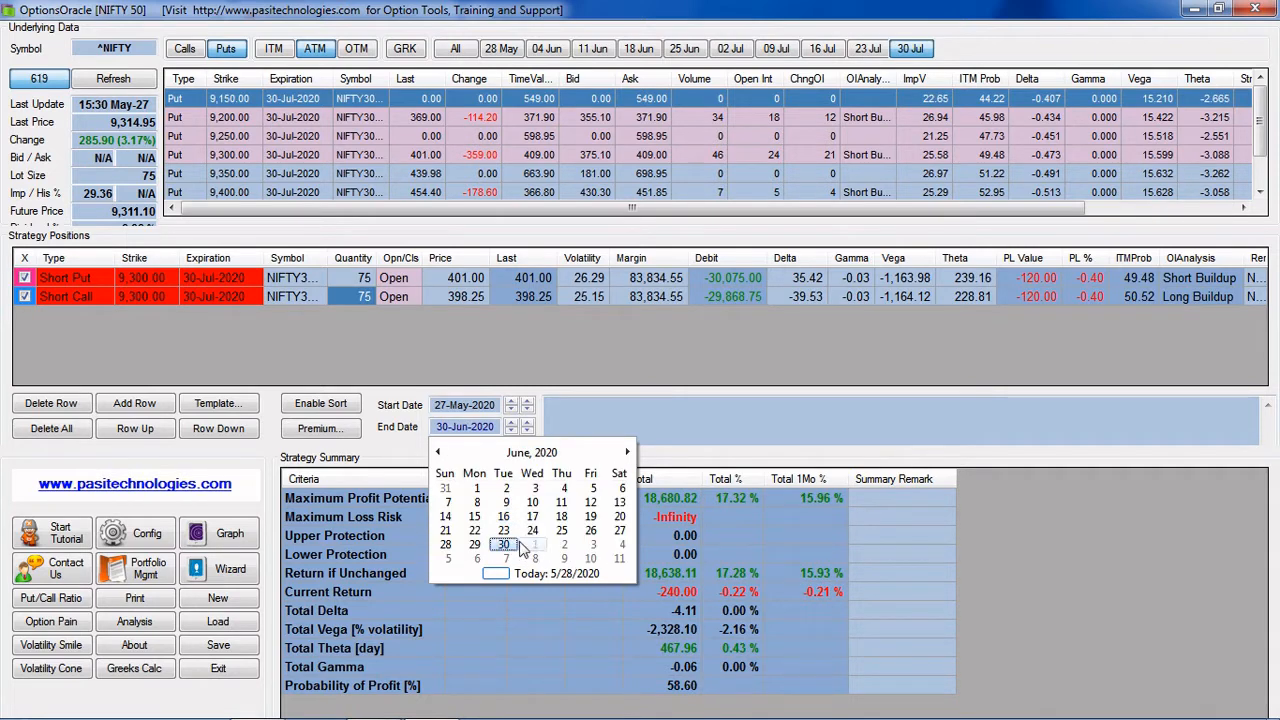
pyautogui.click(480, 490)
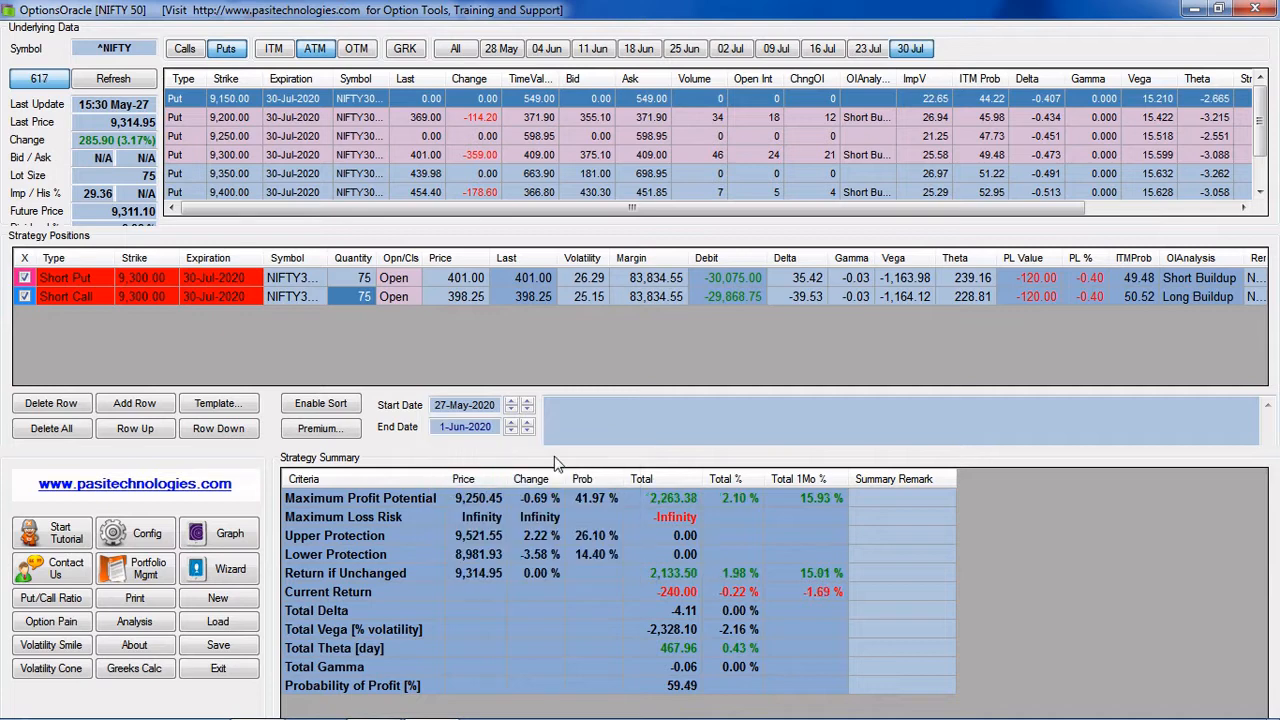
pyautogui.click(575, 417)
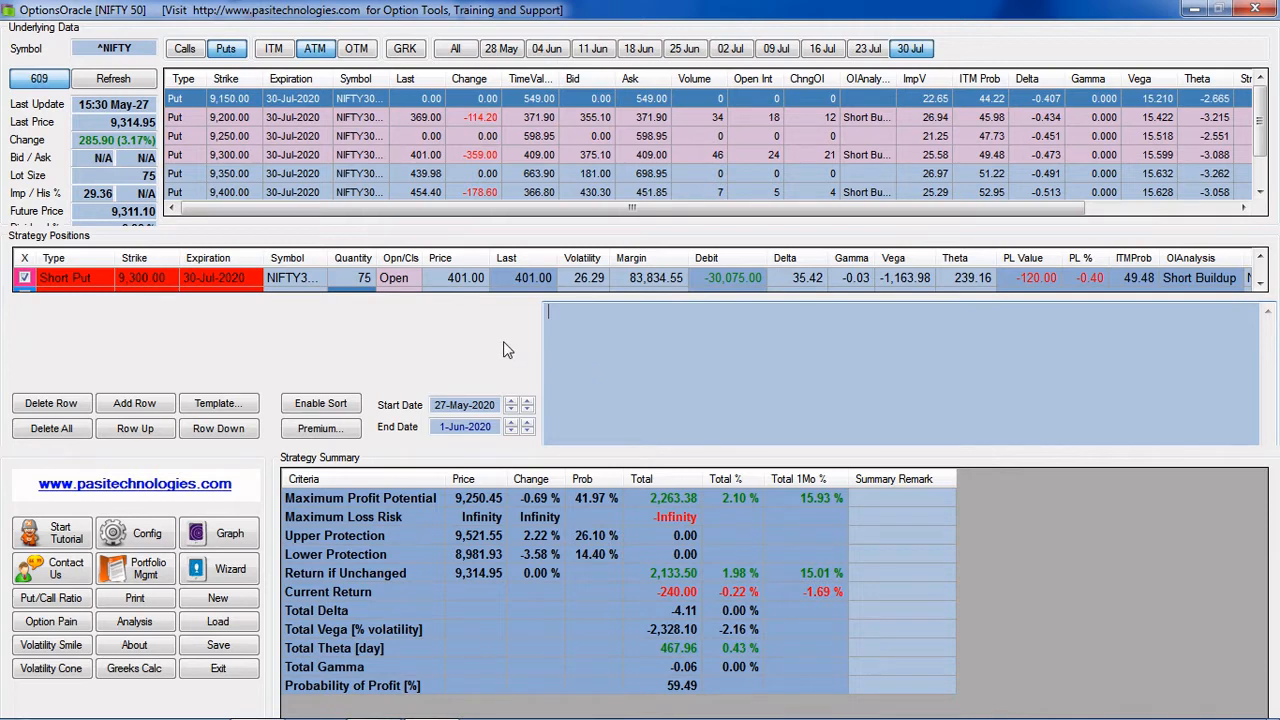
pyautogui.click(1034, 499)
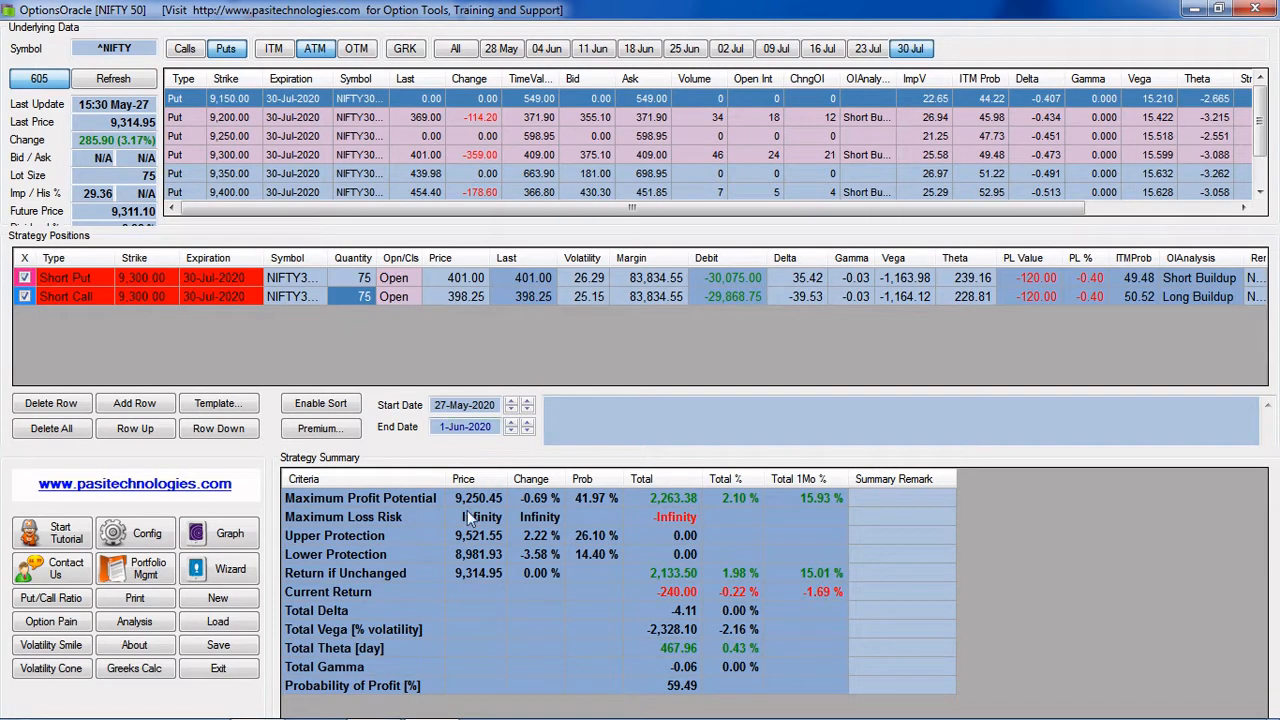
# Move the strategy's end date through 2 and 3 June to 4 June 2020 to compare the summary figures
pyautogui.click(500, 426)
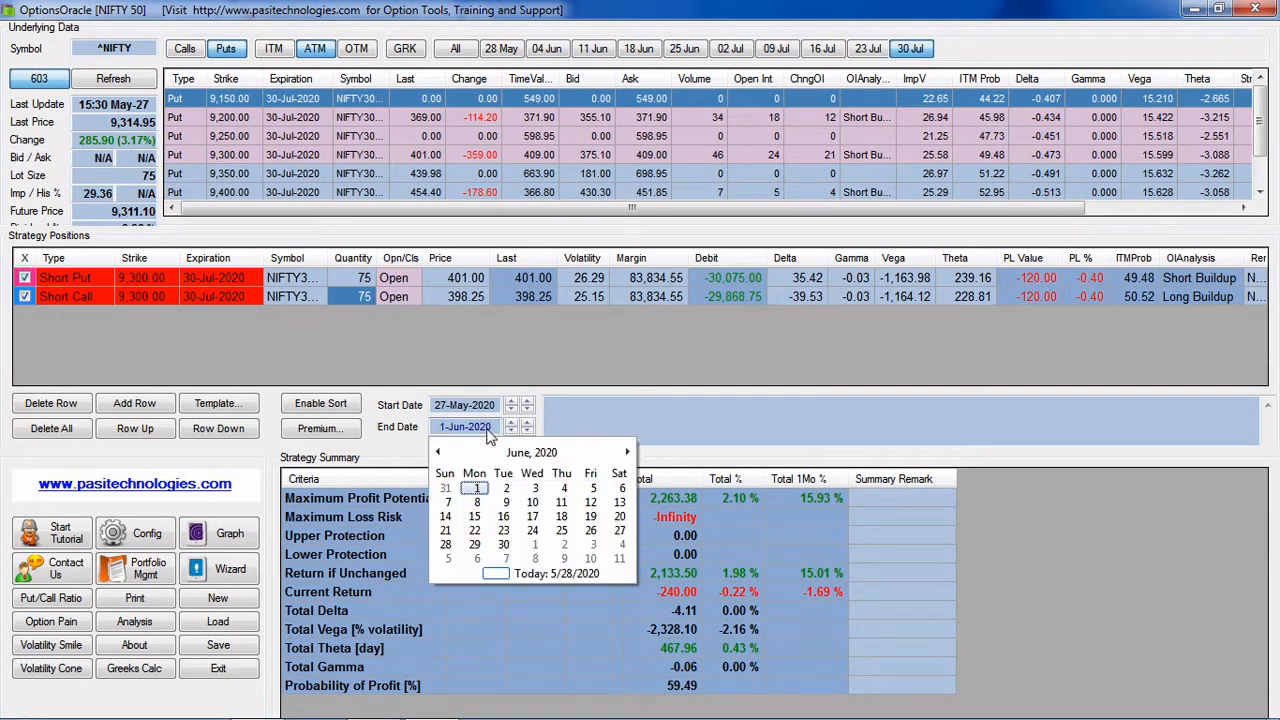
pyautogui.click(505, 492)
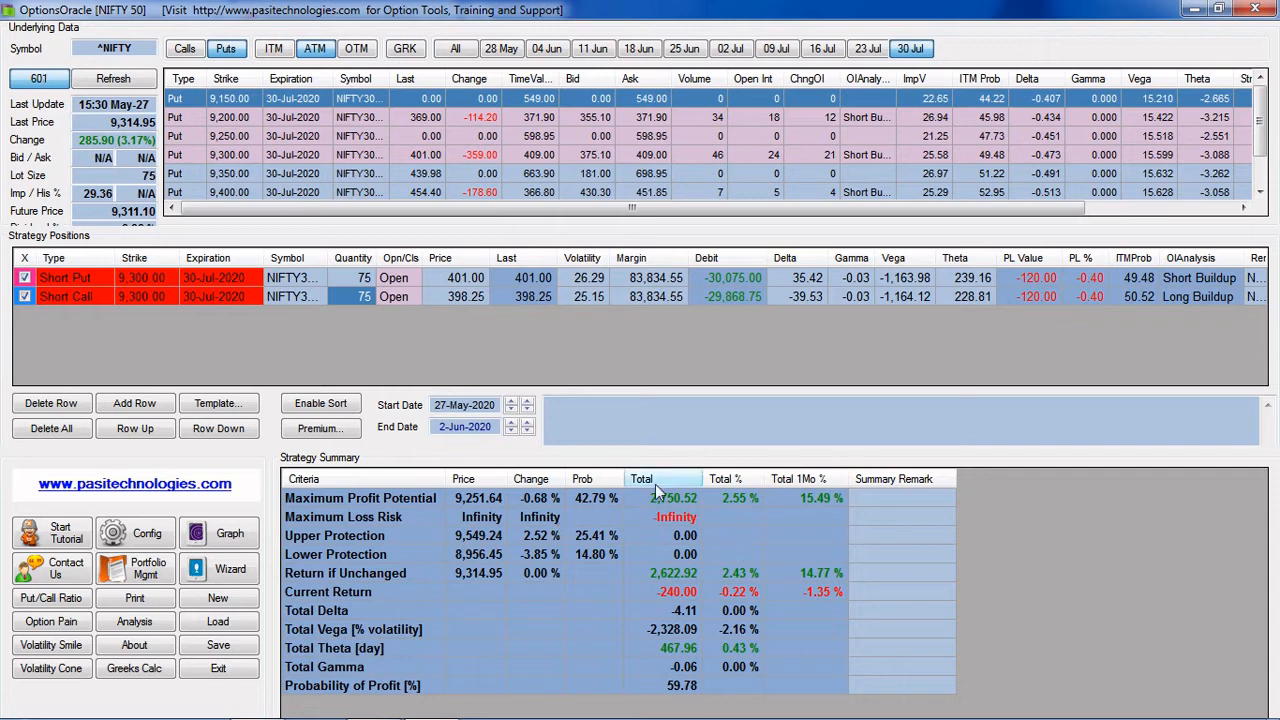
pyautogui.click(460, 426)
pyautogui.click(533, 491)
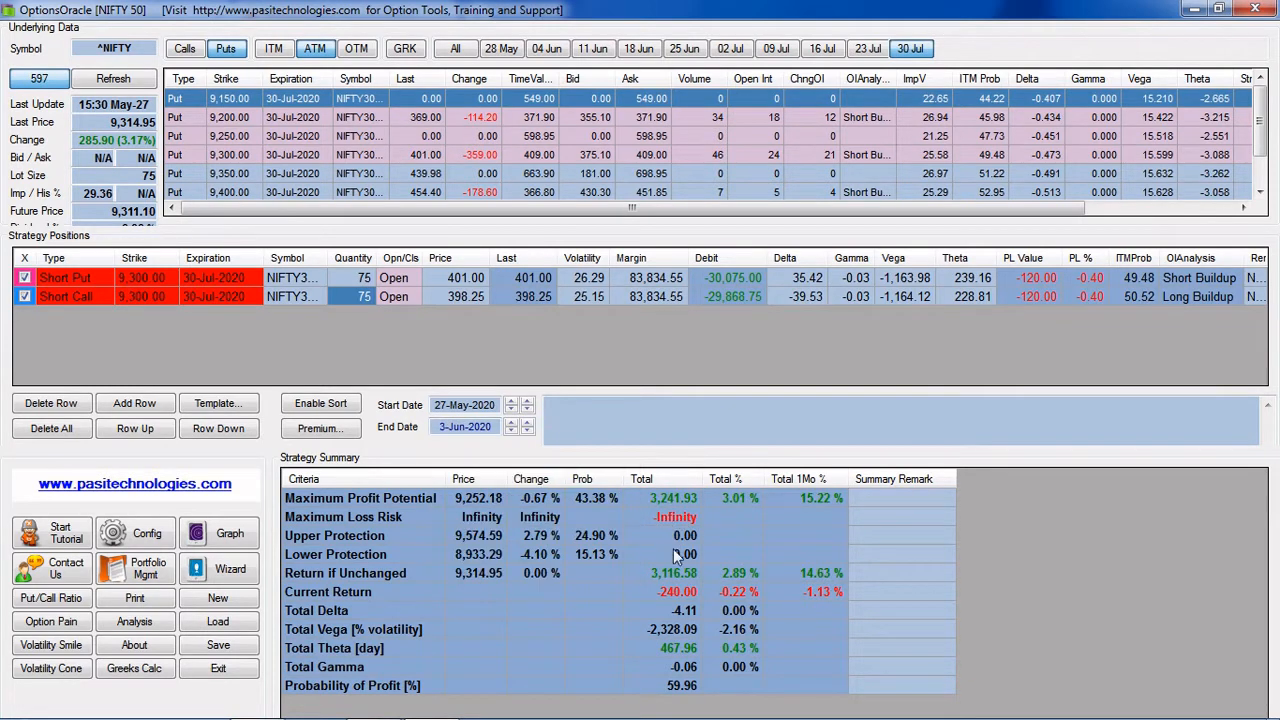
pyautogui.click(462, 426)
pyautogui.click(550, 487)
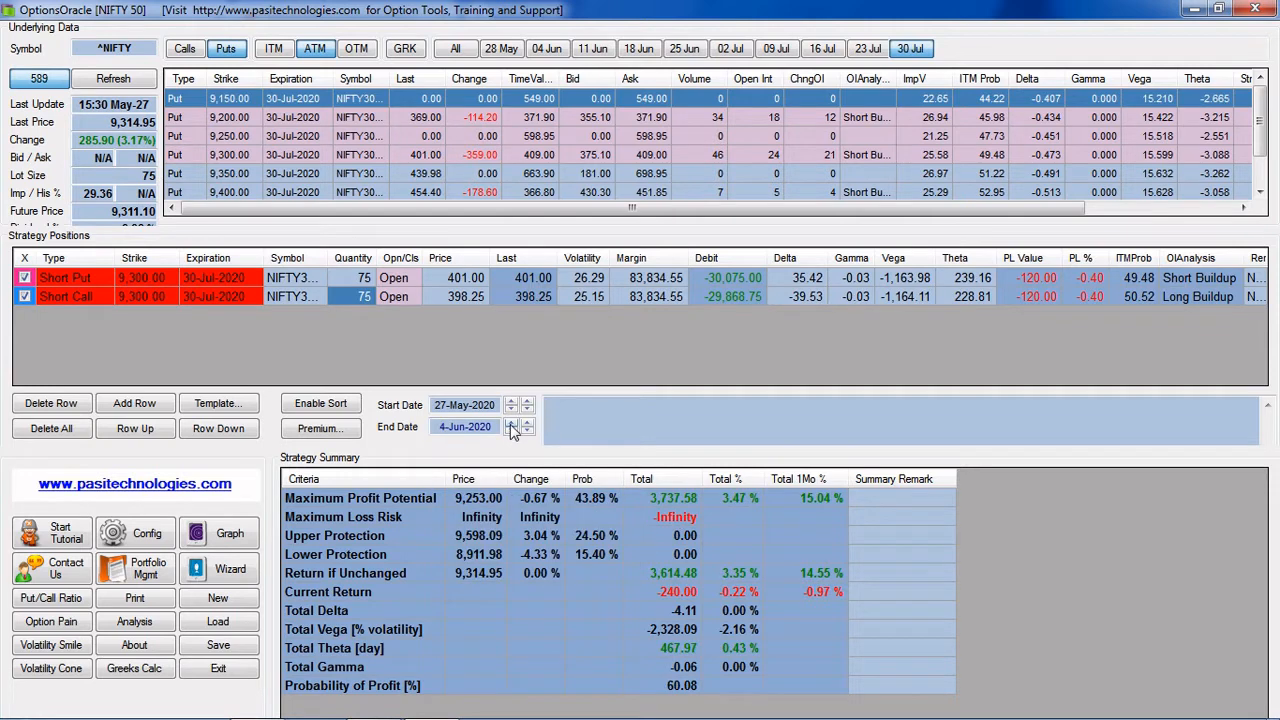
# Advance the strategy's end date day by day from 4 June to 11 June 2020
pyautogui.click(511, 427)
pyautogui.click(511, 427)
pyautogui.click(511, 427)
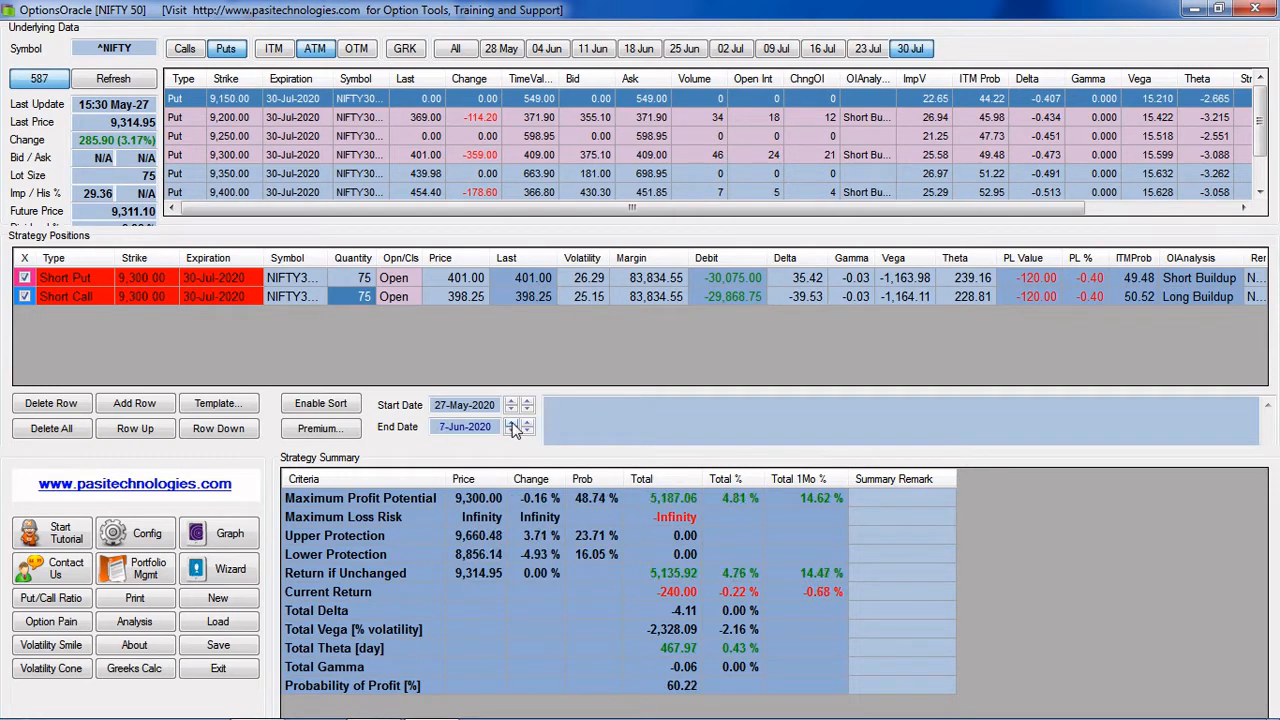
pyautogui.click(511, 427)
pyautogui.click(511, 427)
pyautogui.click(511, 427)
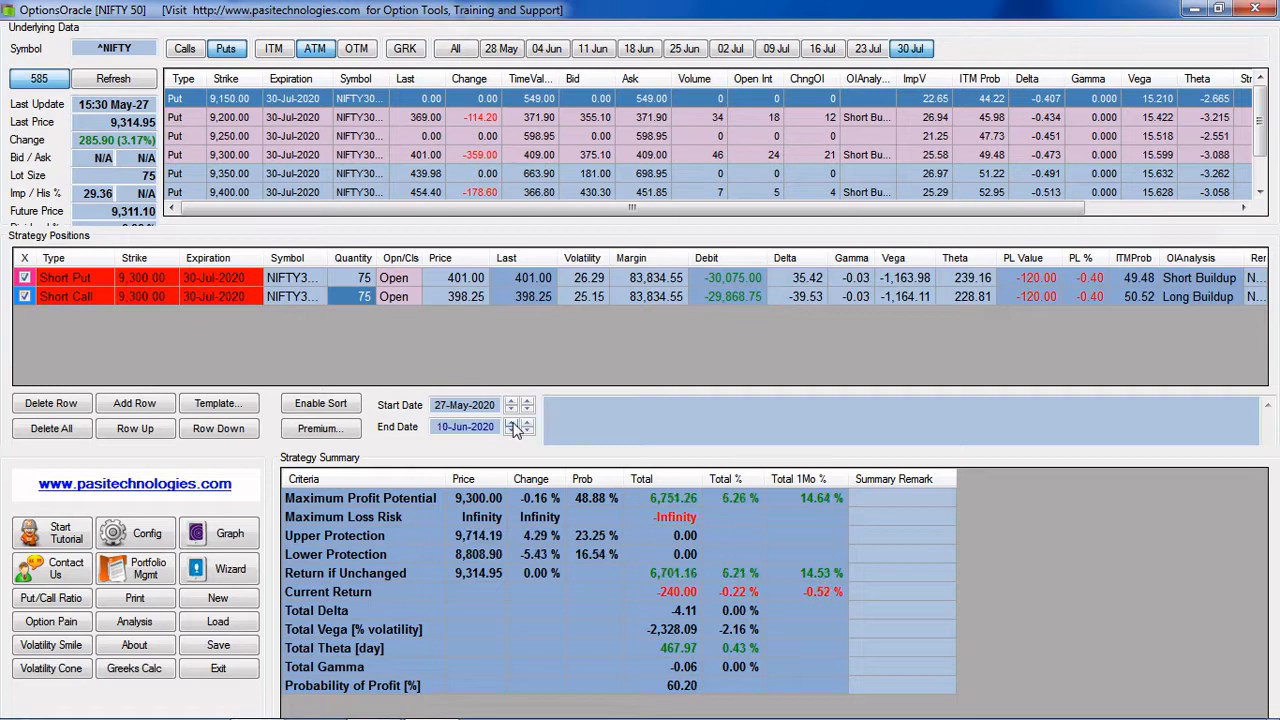
pyautogui.click(511, 427)
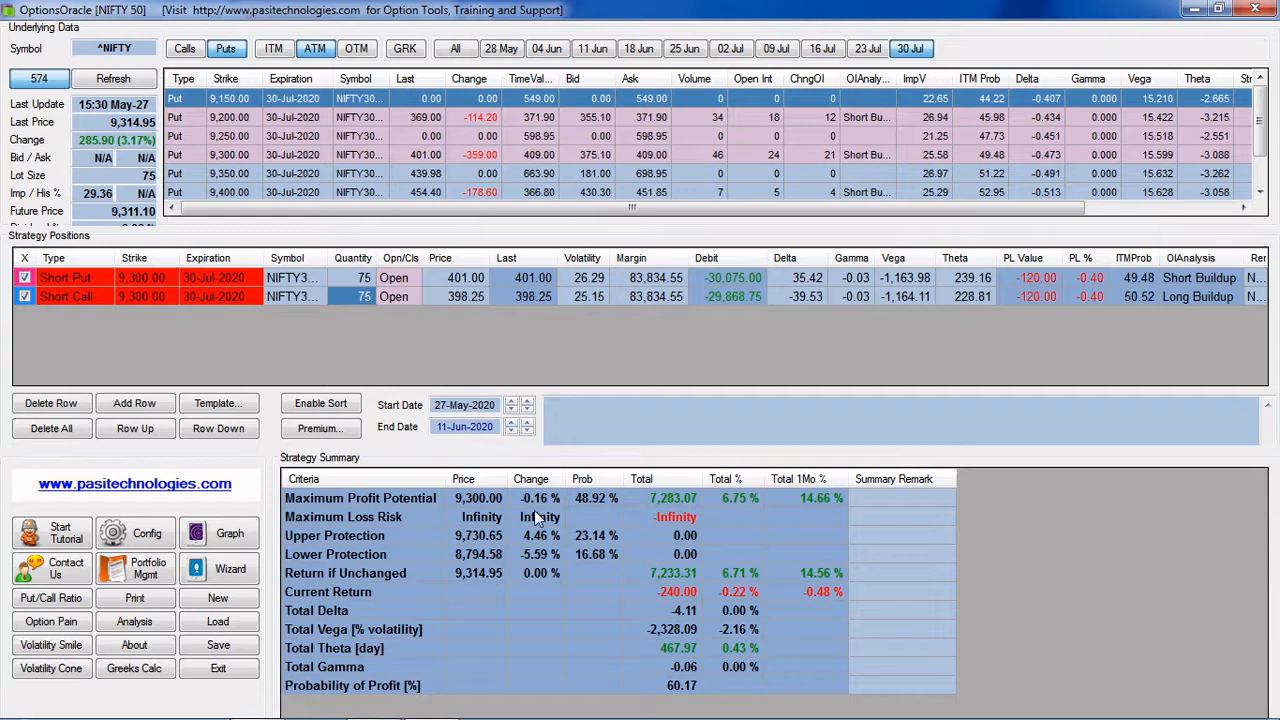
# Open the strategy graph in a maximized window and set its end date to 10 June 2020
pyautogui.click(229, 534)
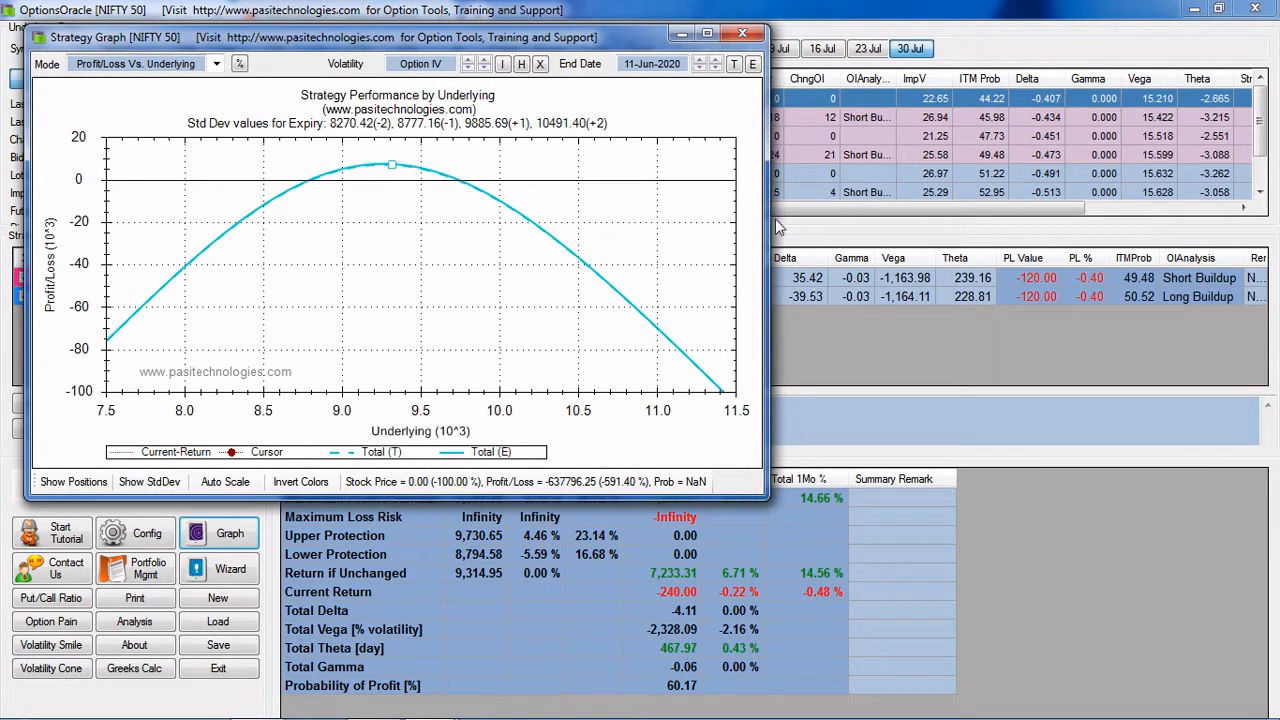
pyautogui.click(707, 34)
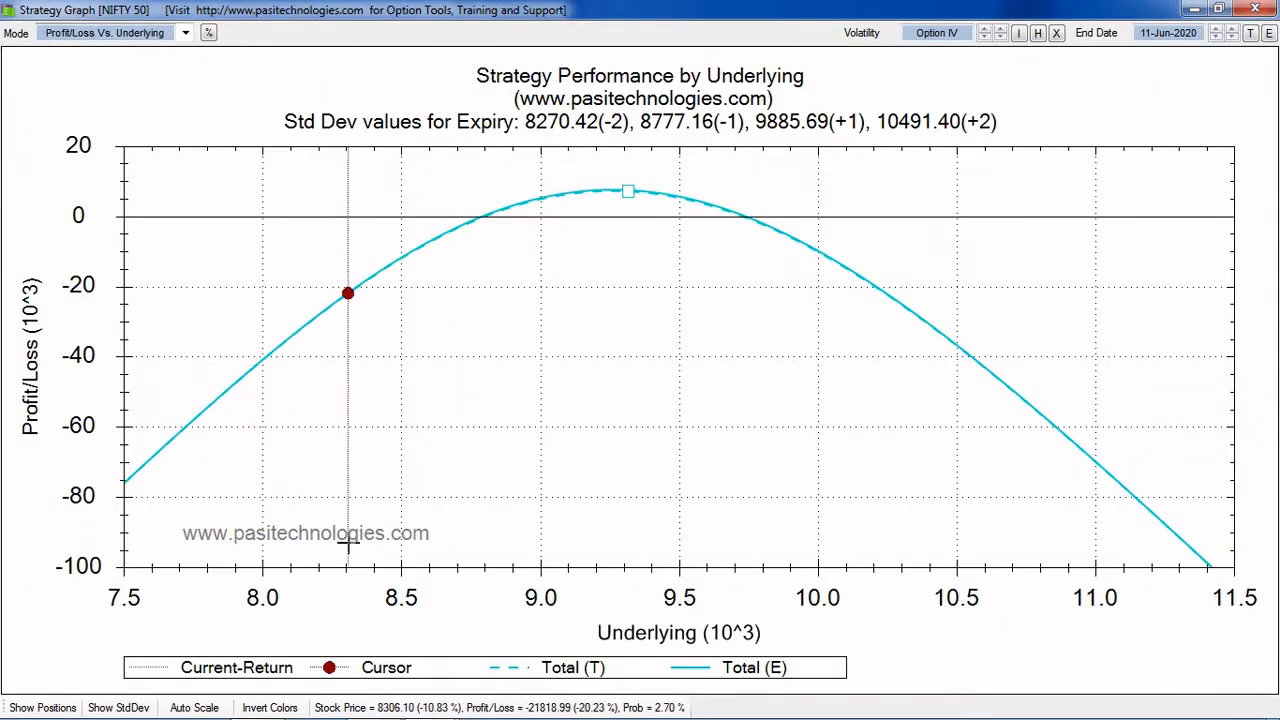
pyautogui.click(1183, 33)
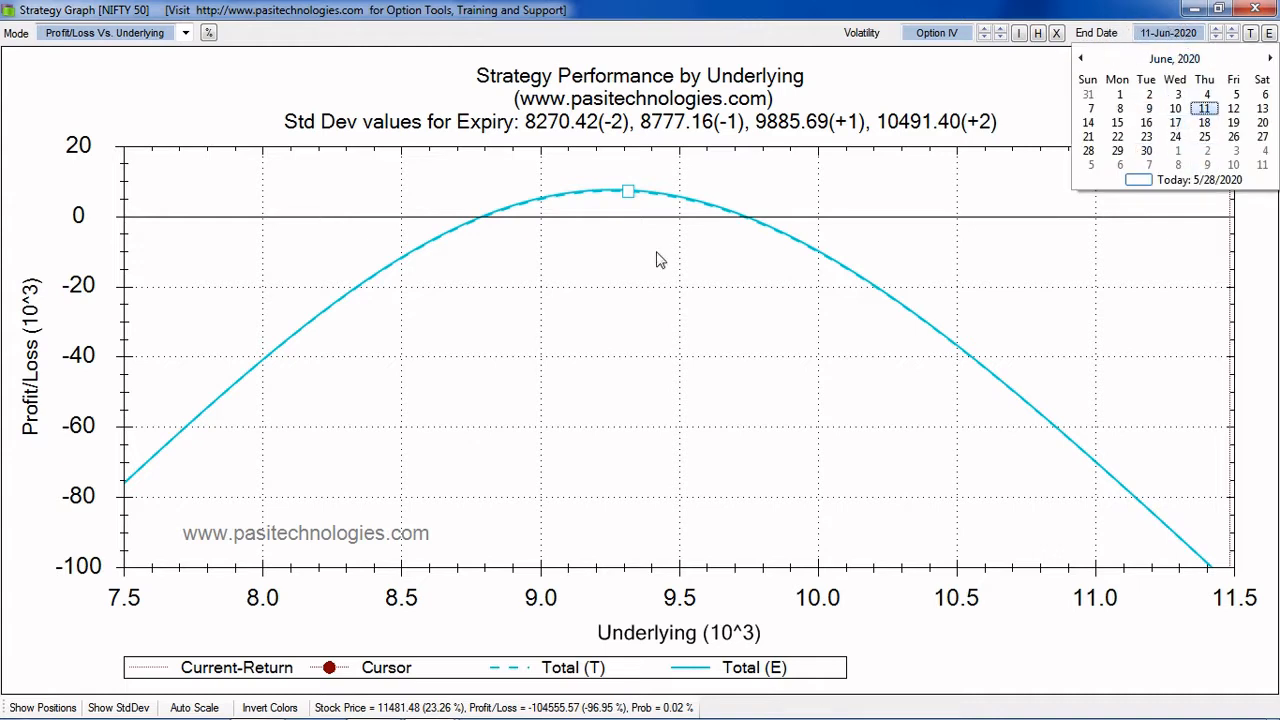
pyautogui.click(1175, 108)
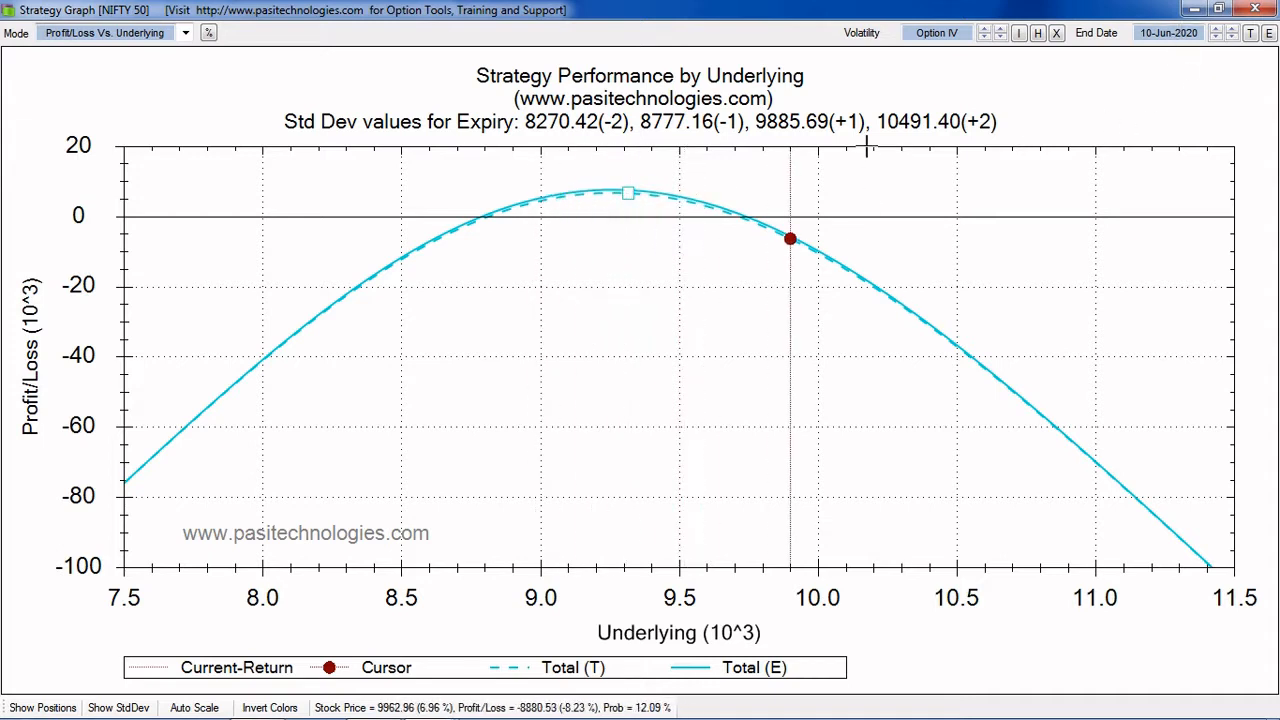
# Try 1 July 2020 and 9 July 2020 as the end date of the Profit/Loss Vs. Underlying graph
pyautogui.click(1166, 34)
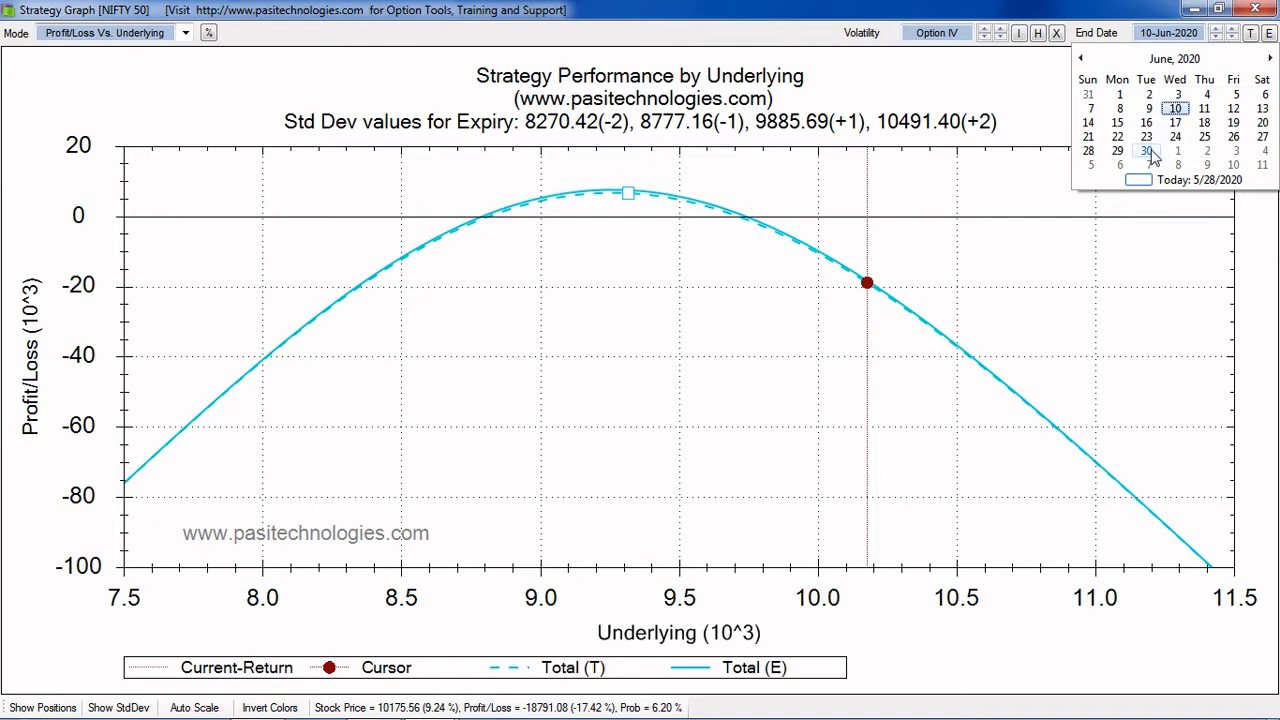
pyautogui.click(1178, 150)
pyautogui.click(1185, 38)
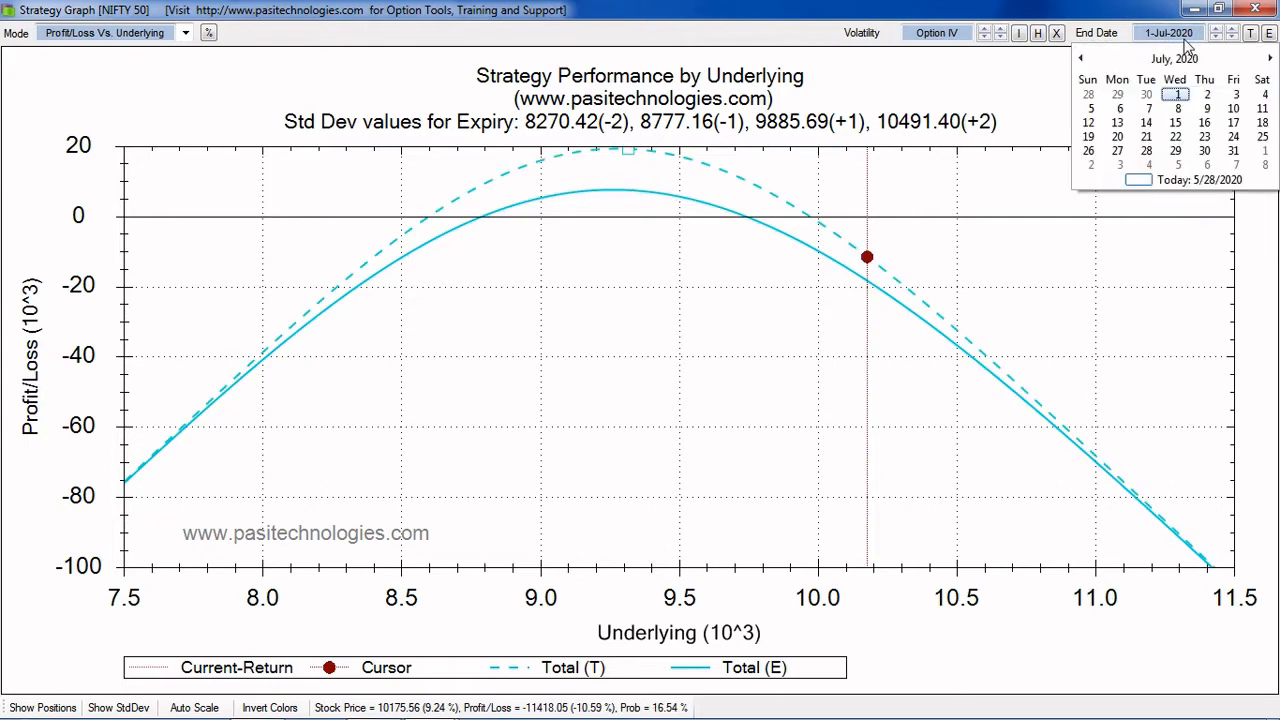
pyautogui.click(1233, 151)
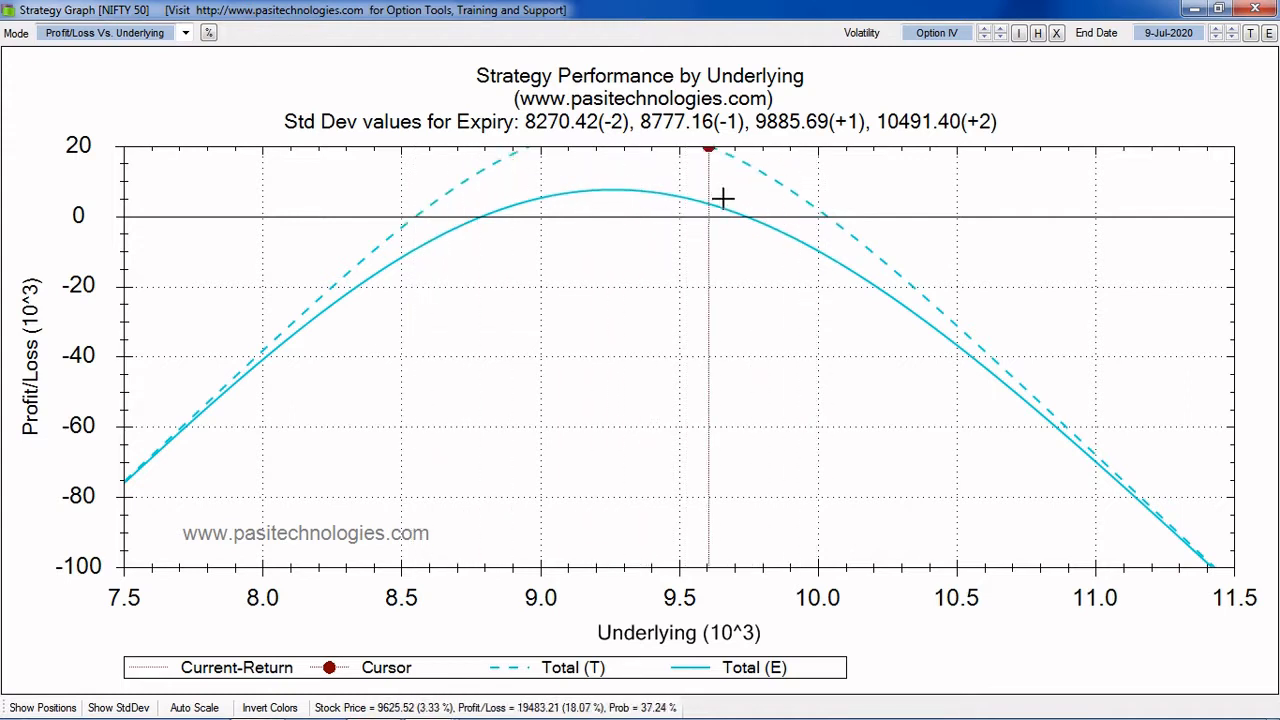
# Move the graph's end date back day by day from 9 July to 24 June 2020
pyautogui.click(1170, 34)
pyautogui.click(1172, 34)
pyautogui.click(1180, 34)
pyautogui.click(1212, 35)
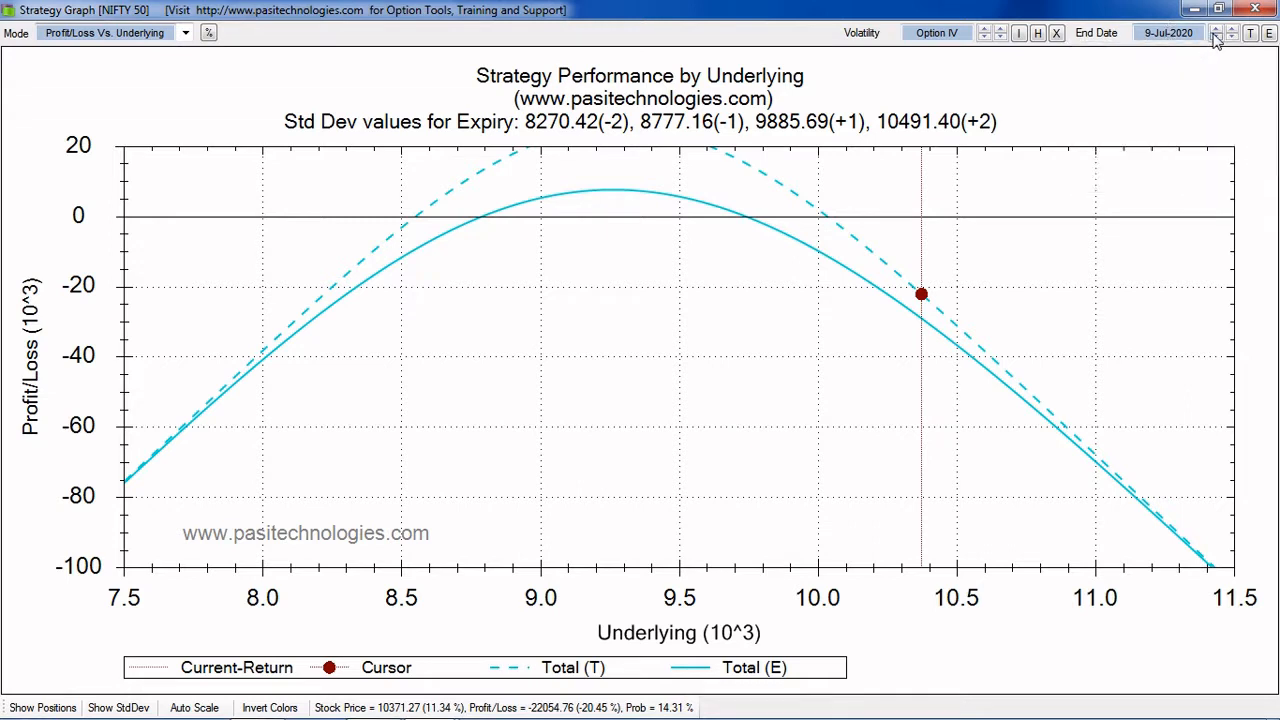
pyautogui.click(1216, 38)
pyautogui.click(1216, 38)
pyautogui.click(1216, 38)
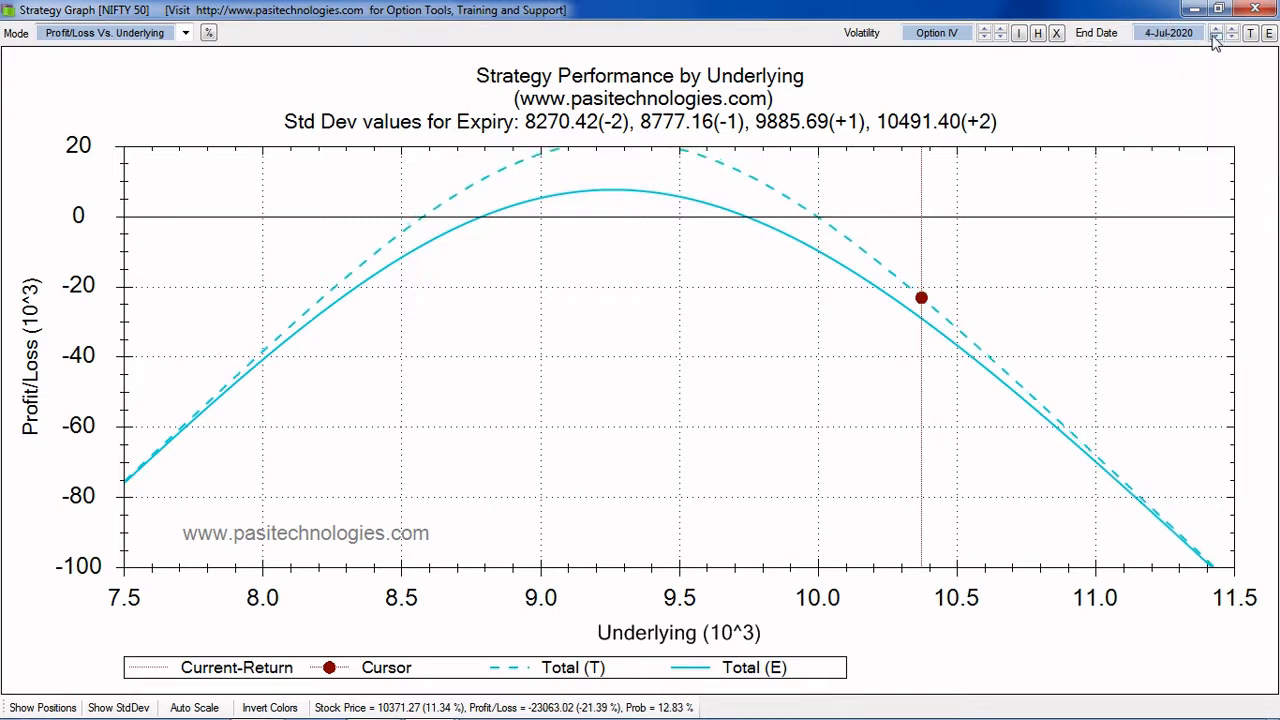
pyautogui.click(1215, 38)
pyautogui.click(1215, 38)
pyautogui.click(1215, 38)
pyautogui.click(1215, 38)
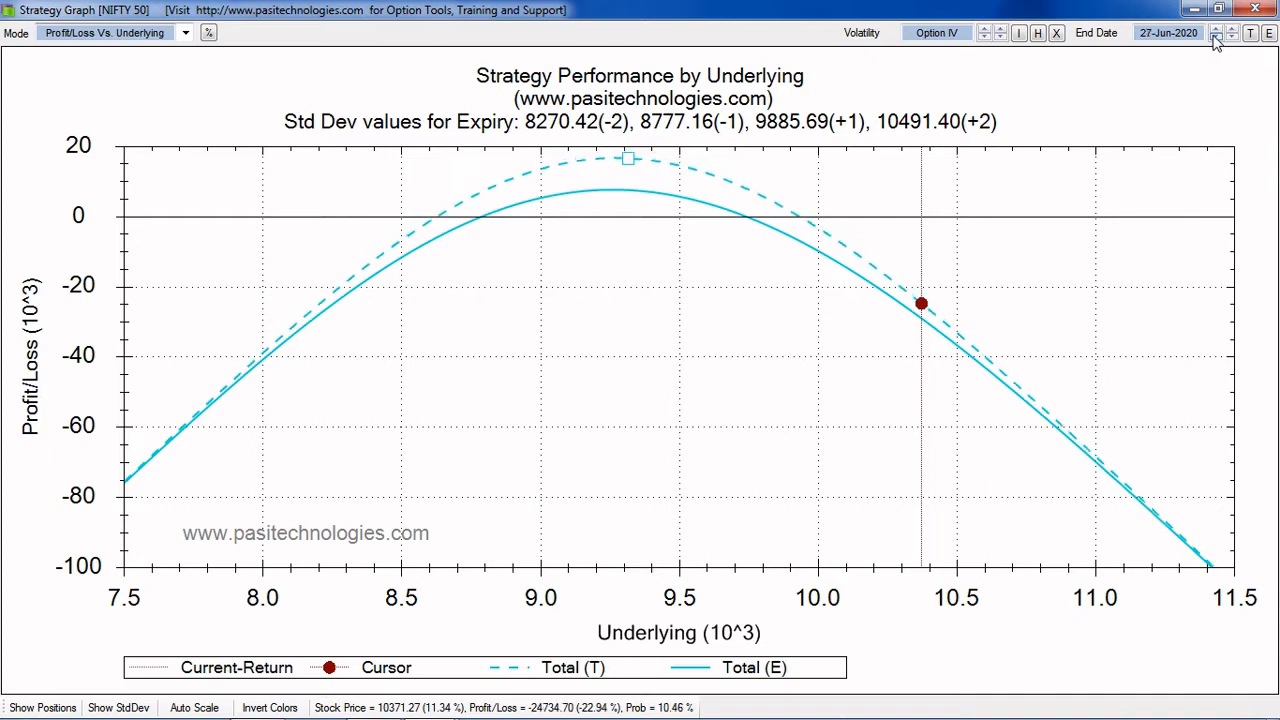
pyautogui.click(1215, 38)
pyautogui.click(1215, 38)
# View the strategy graph in Profit/Loss Vs. End-Date mode and return it to Profit/Loss Vs. Underlying
pyautogui.click(185, 33)
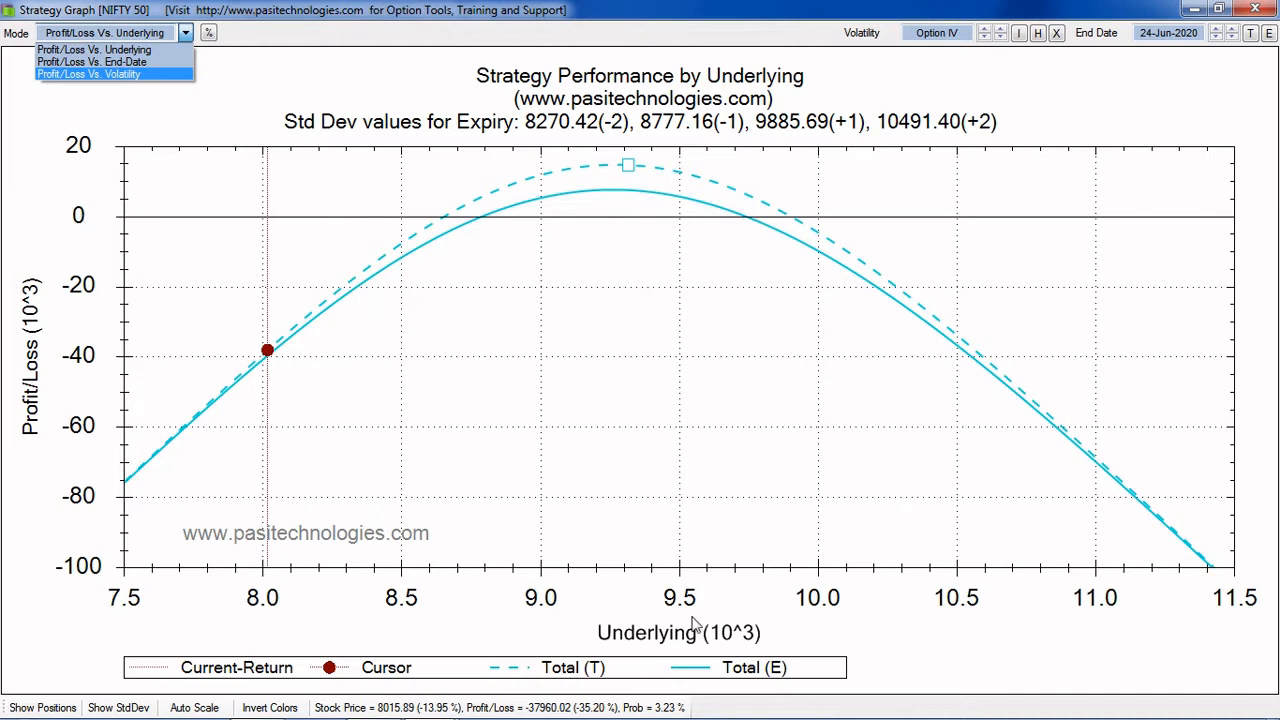
pyautogui.click(118, 64)
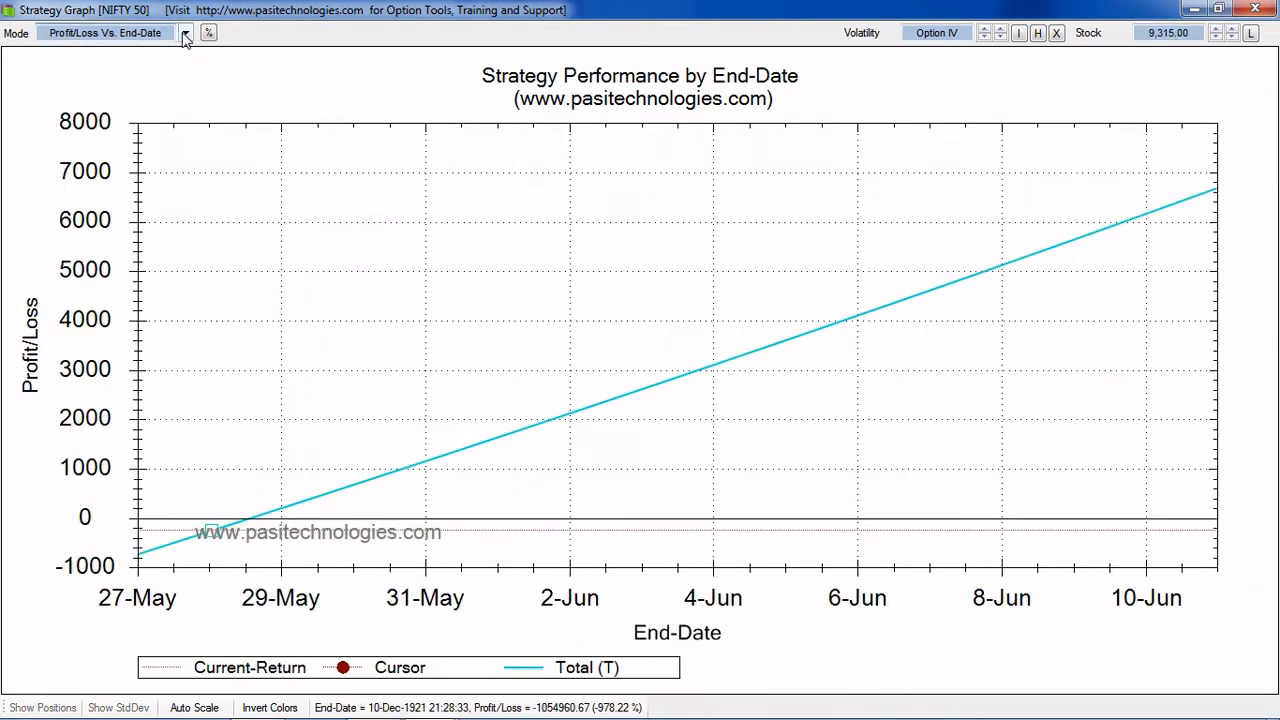
pyautogui.click(186, 34)
pyautogui.click(155, 45)
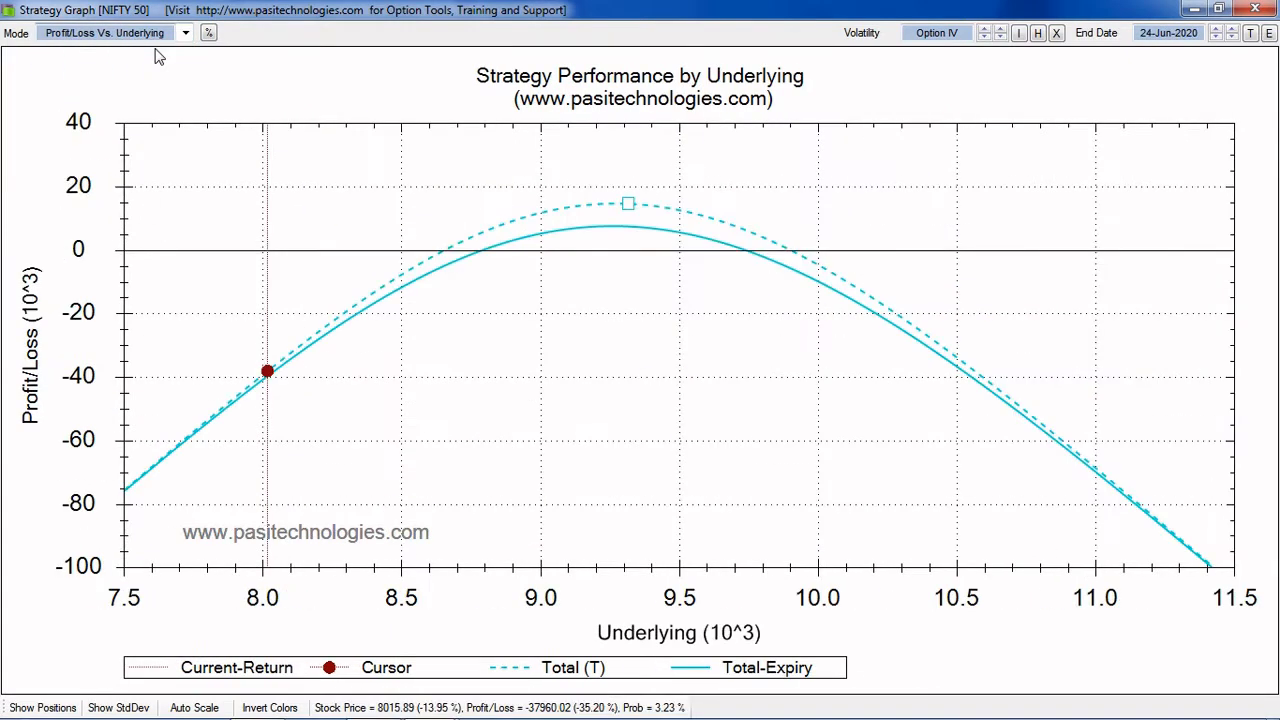
# View the strategy graph in Profit/Loss Vs. Volatility mode and close the graph window
pyautogui.click(175, 33)
pyautogui.click(156, 73)
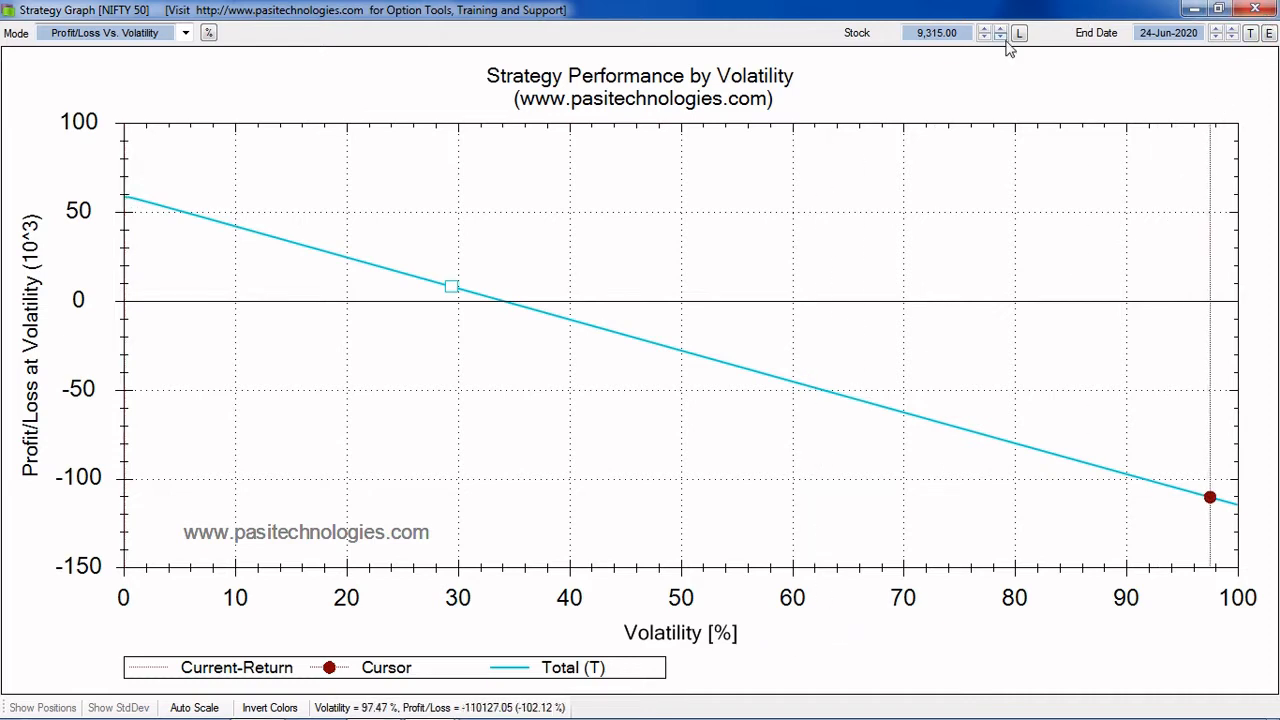
pyautogui.click(1256, 9)
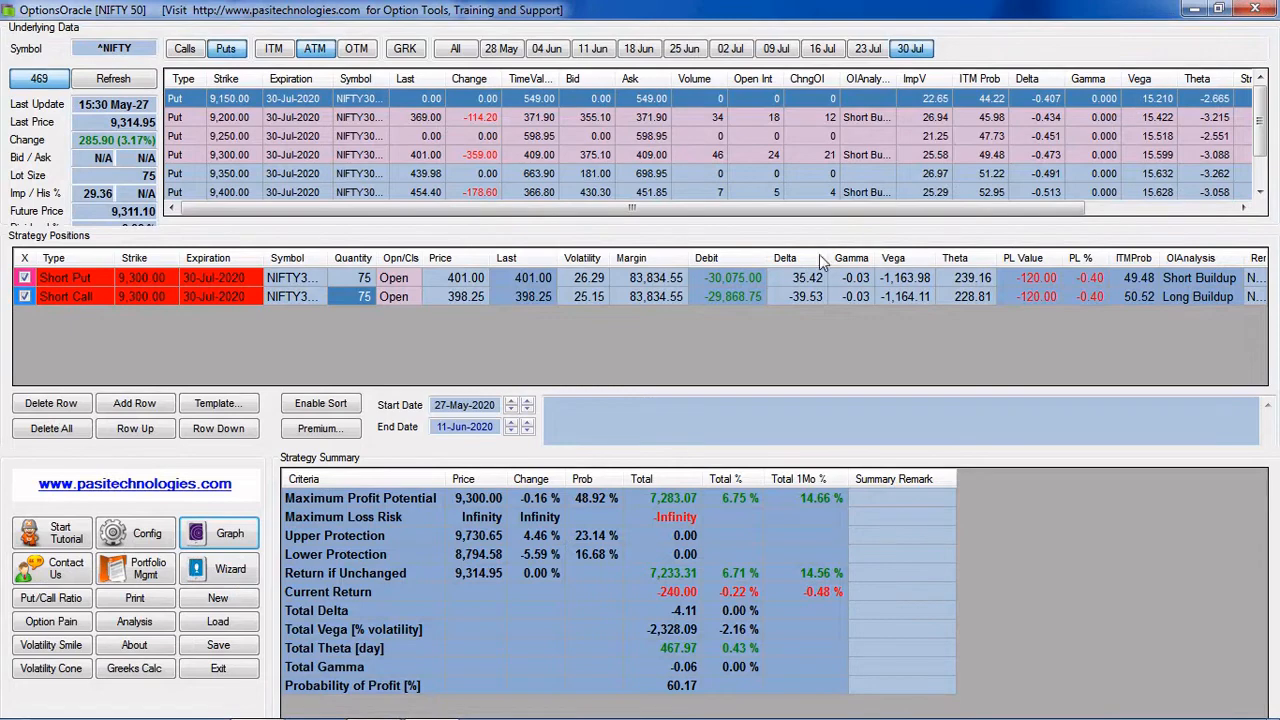
# Auto-fill the strategy analysis results table in Profit/Loss Vs. Underlying mode, review it and close the analysis
pyautogui.click(136, 622)
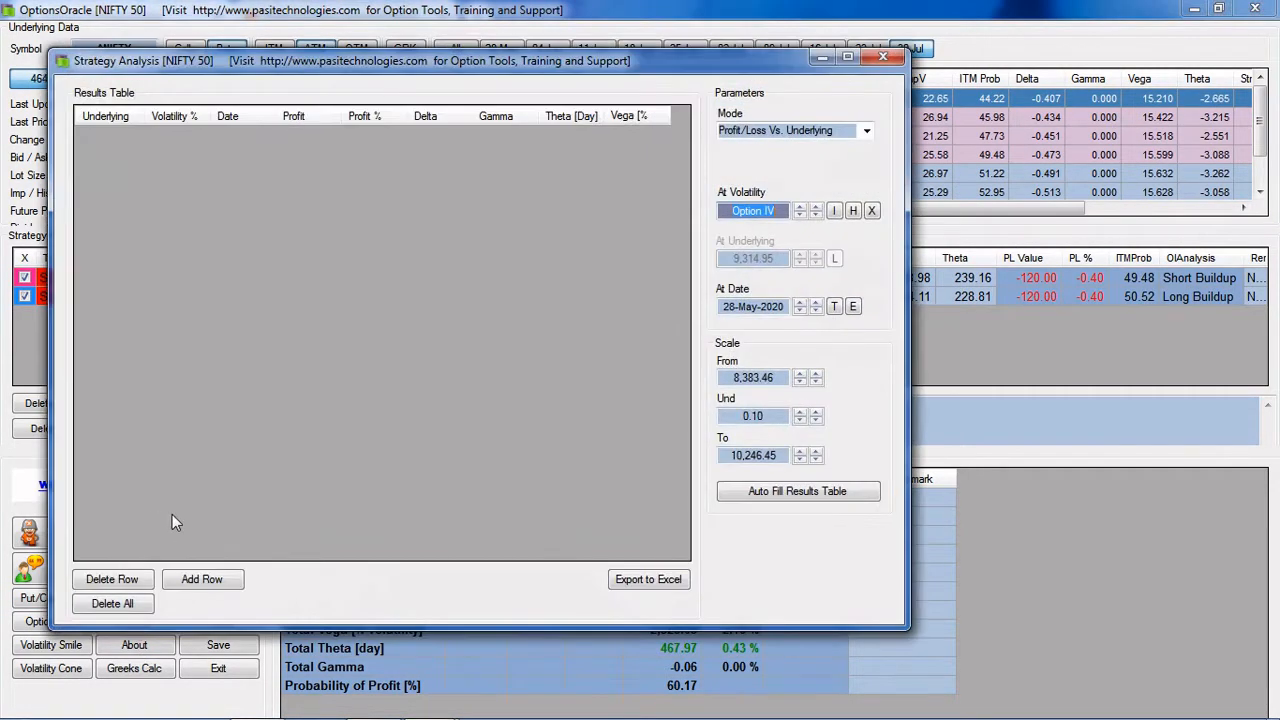
pyautogui.click(866, 131)
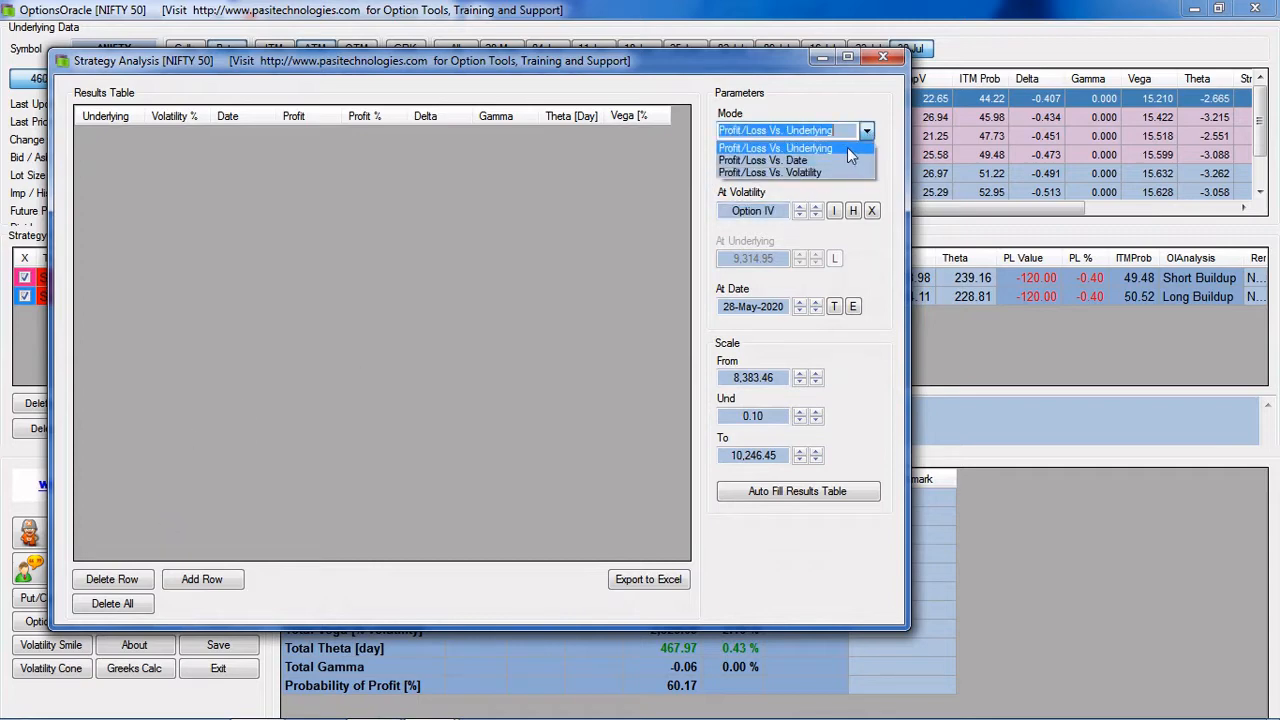
pyautogui.click(847, 147)
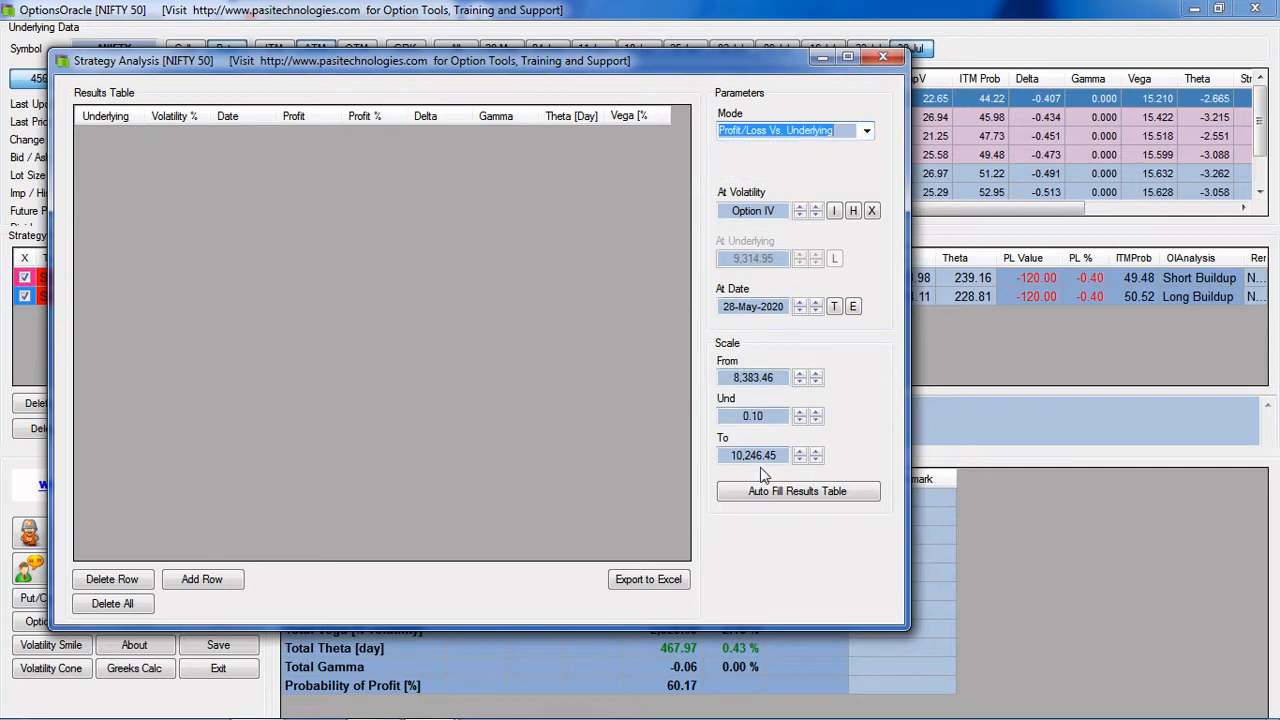
pyautogui.click(786, 499)
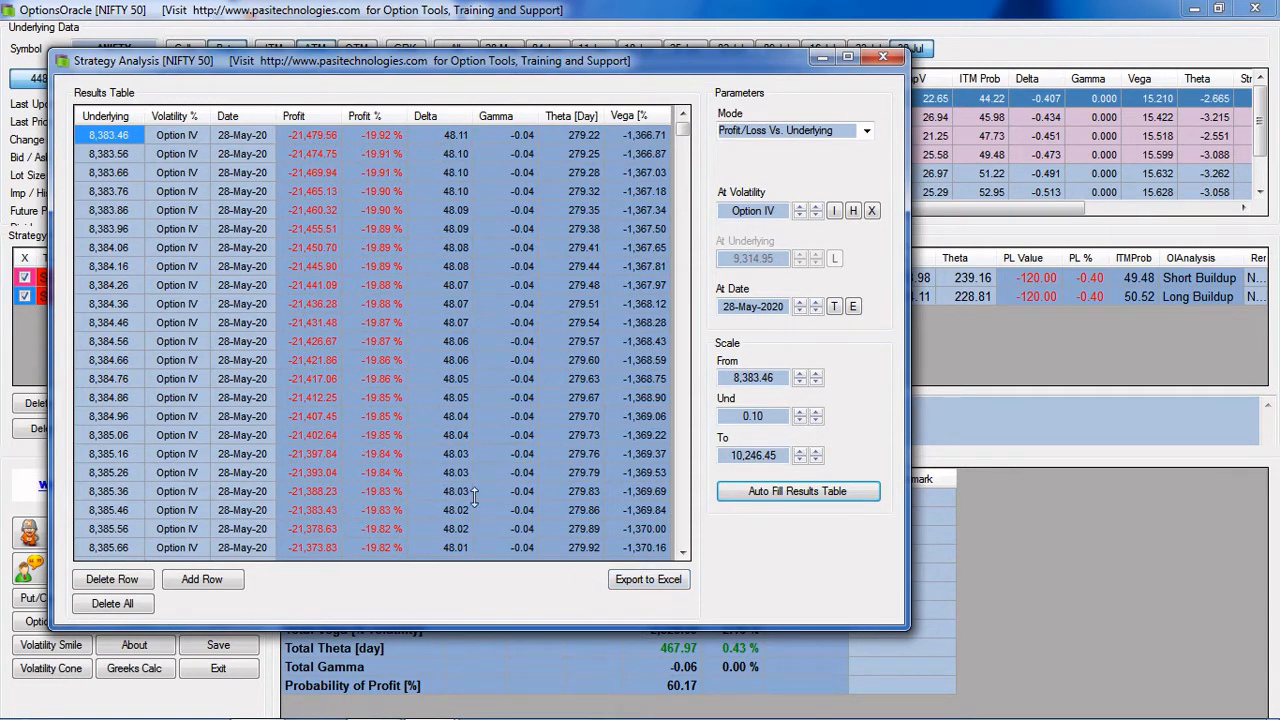
pyautogui.click(882, 60)
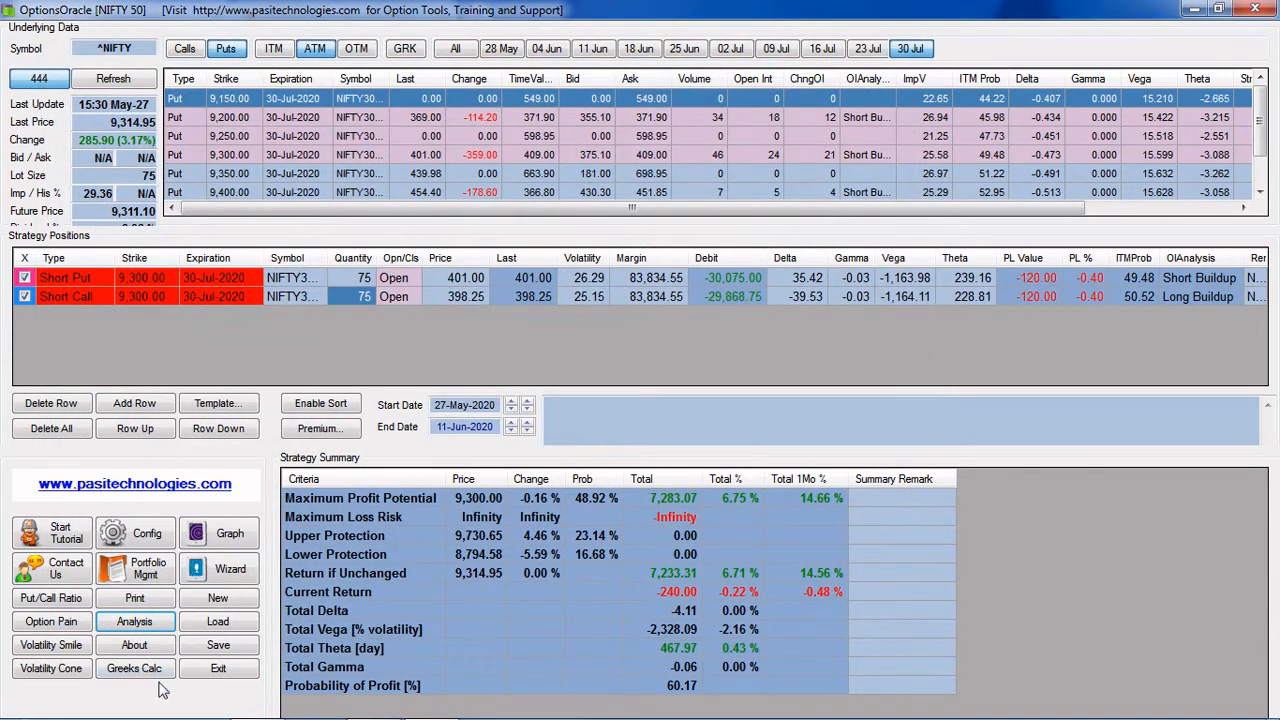
# Open the View settings of the configuration and move the dialog to the middle of the screen
pyautogui.click(123, 540)
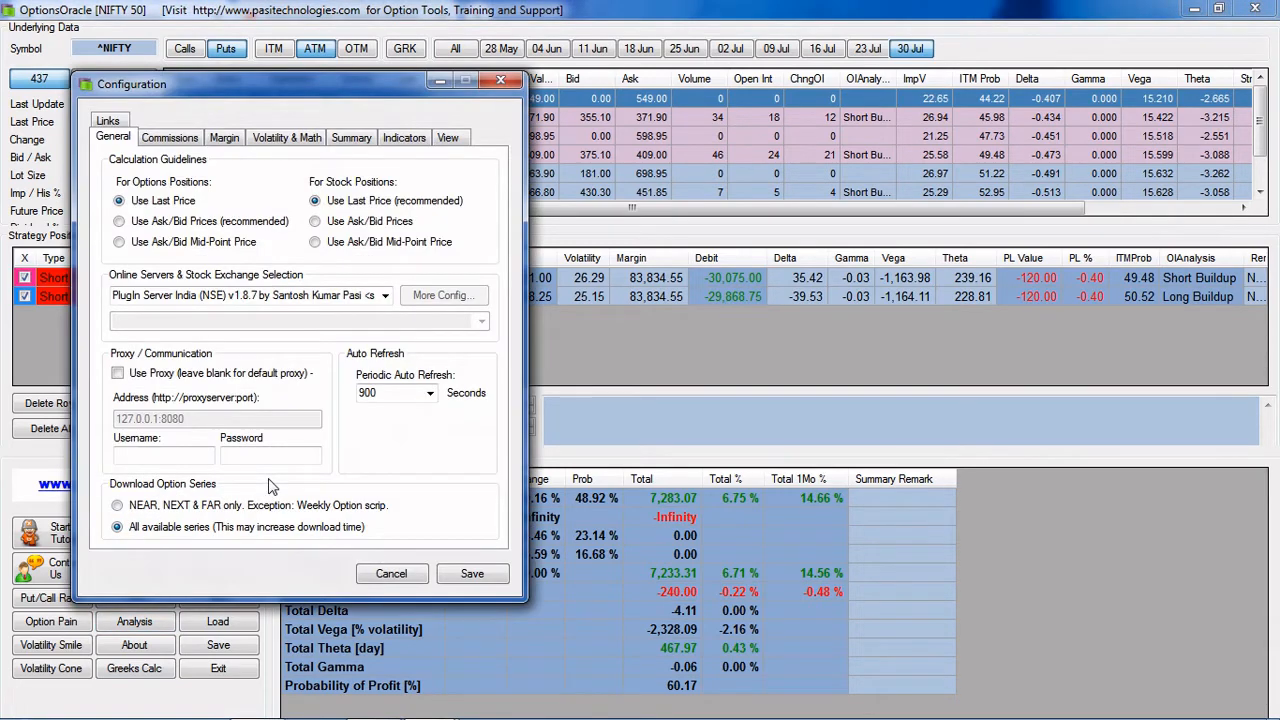
pyautogui.click(447, 137)
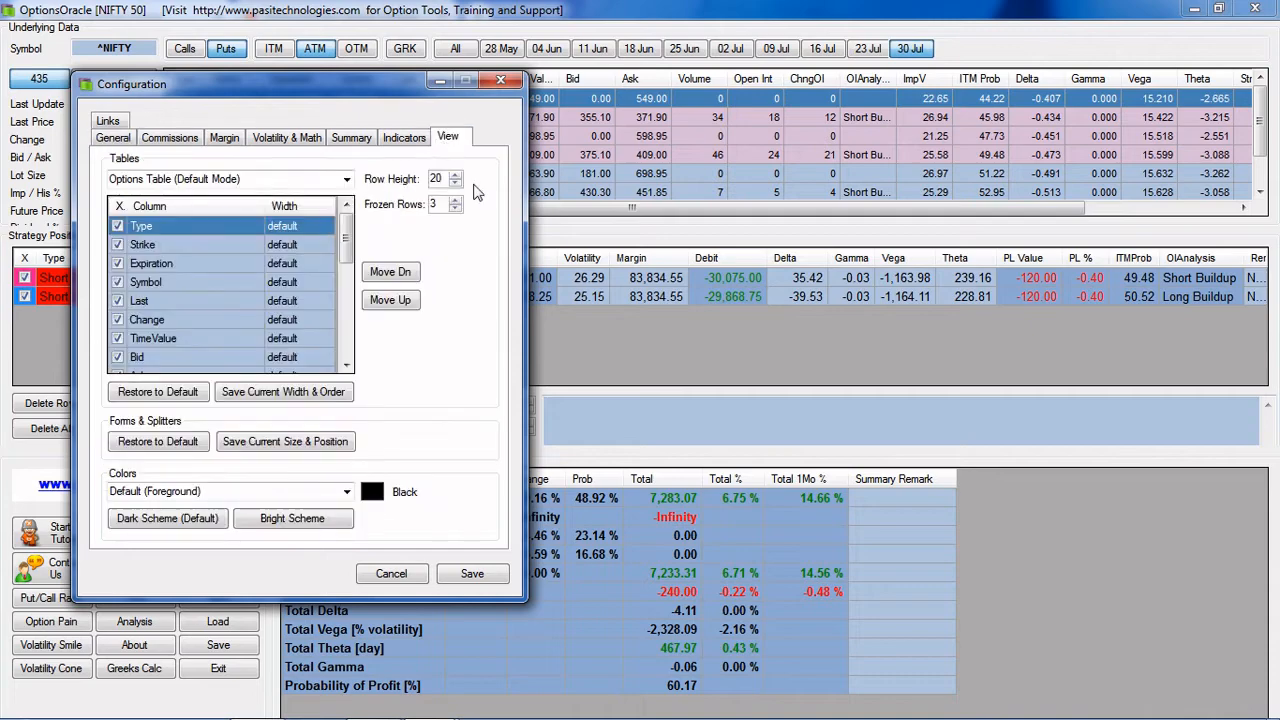
pyautogui.moveTo(408, 84); pyautogui.dragTo(731, 110)
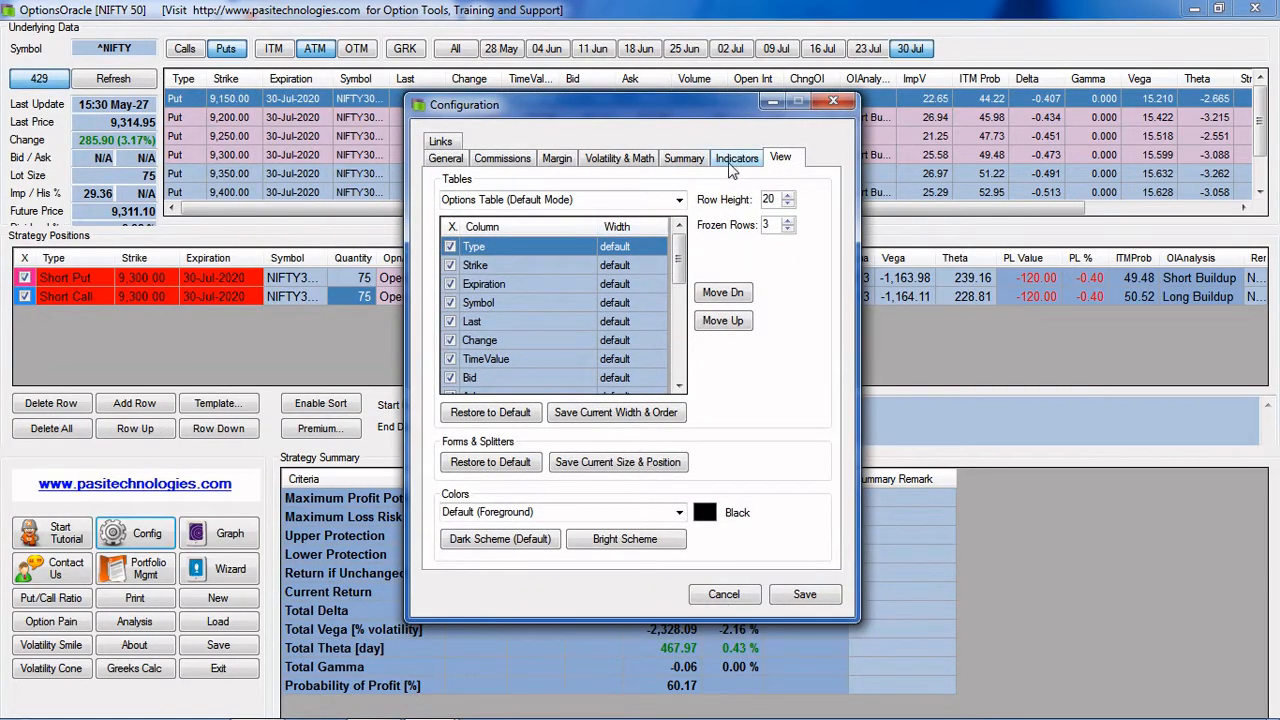
# Add Total Investment to the displayed strategy summary criteria and save the configuration
pyautogui.click(690, 160)
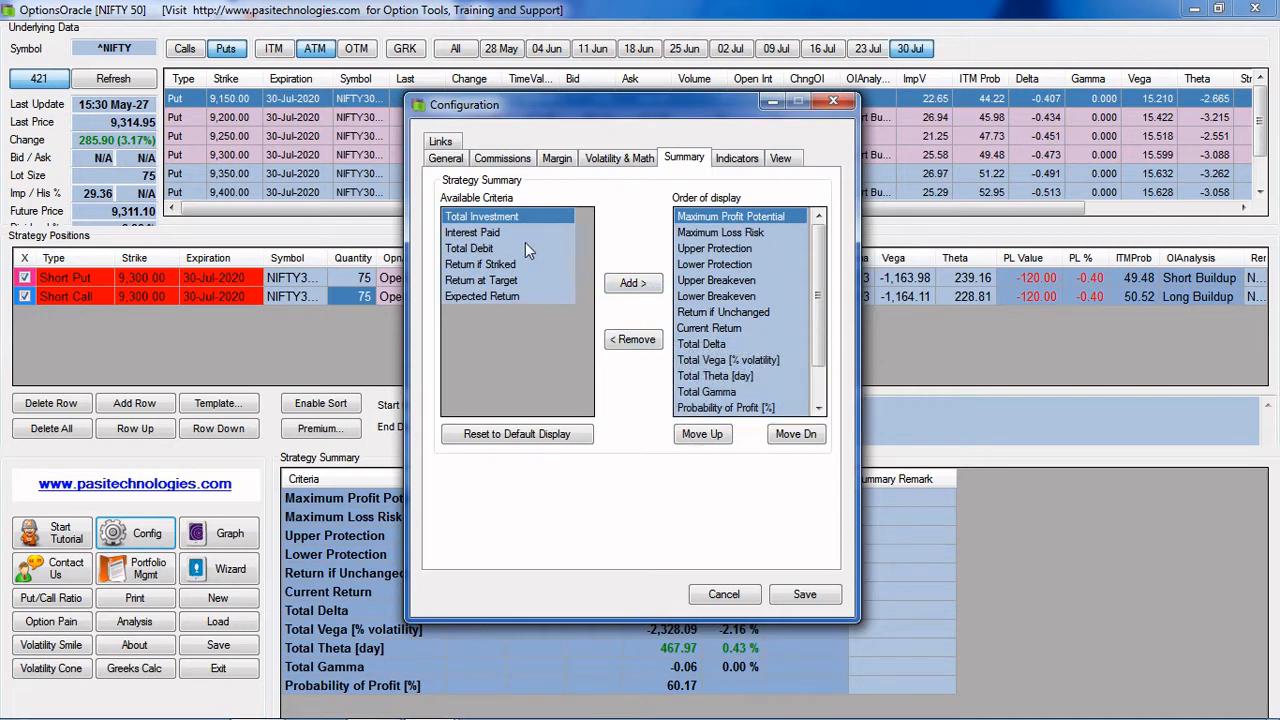
pyautogui.click(638, 284)
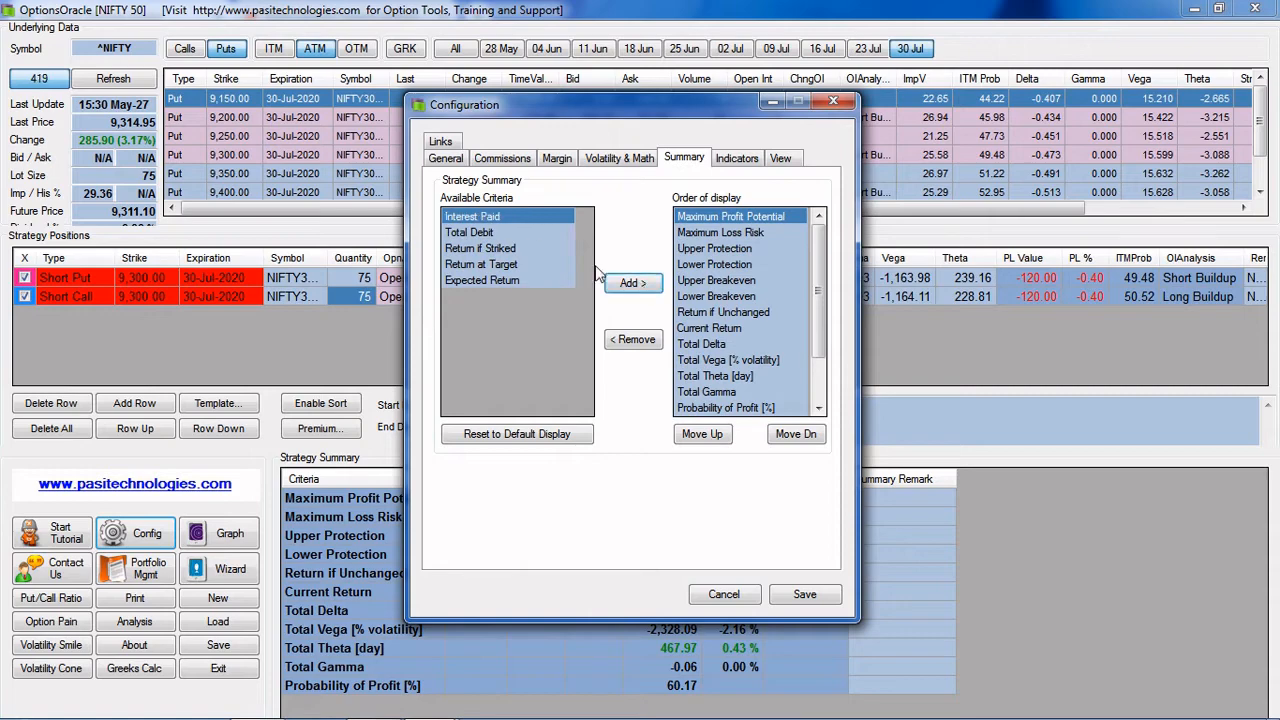
pyautogui.scroll(-2, 808, 298)
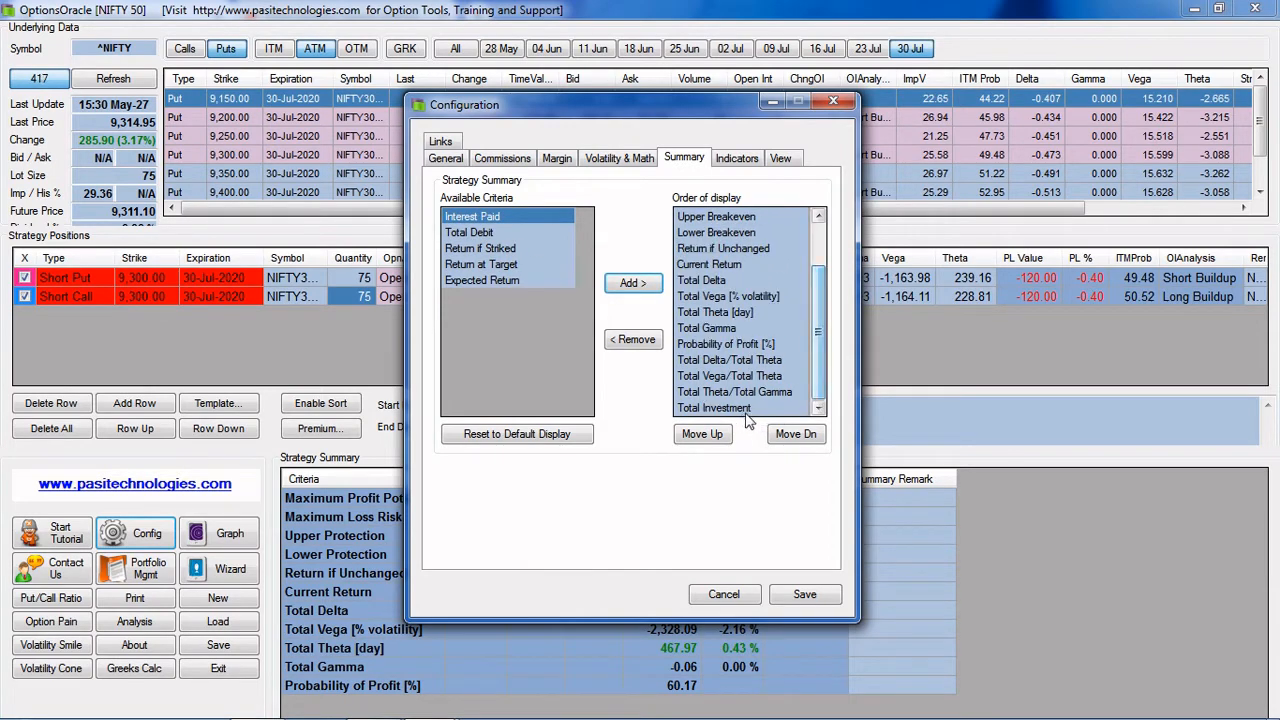
pyautogui.click(805, 595)
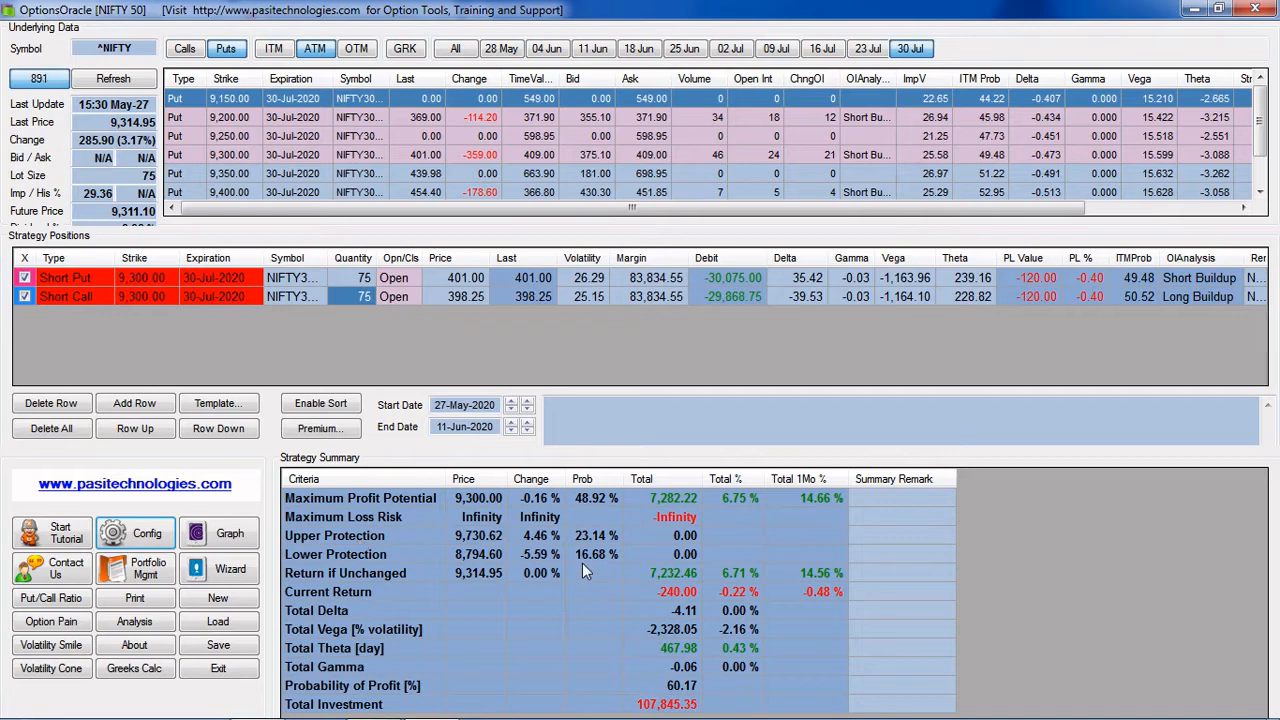
# Open the strategy graph, enlarge its window and show the individual positions on the payoff curve
pyautogui.click(230, 535)
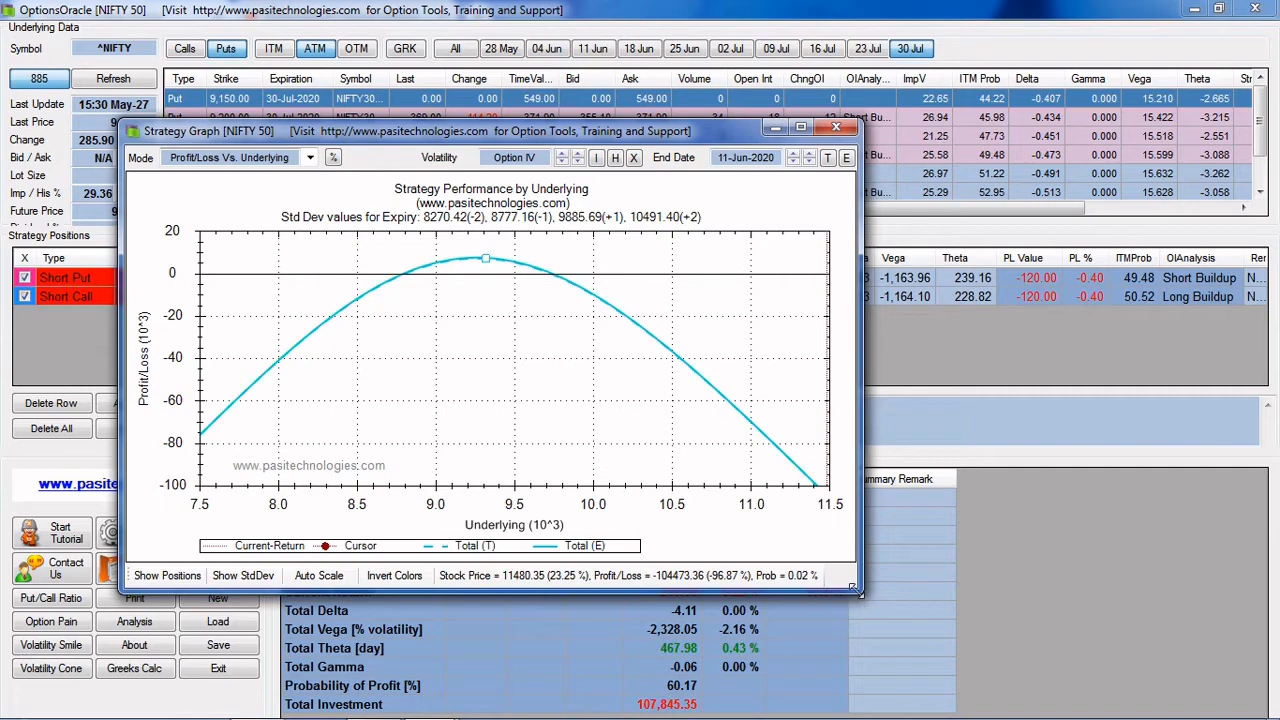
pyautogui.moveTo(856, 592); pyautogui.dragTo(1125, 648)
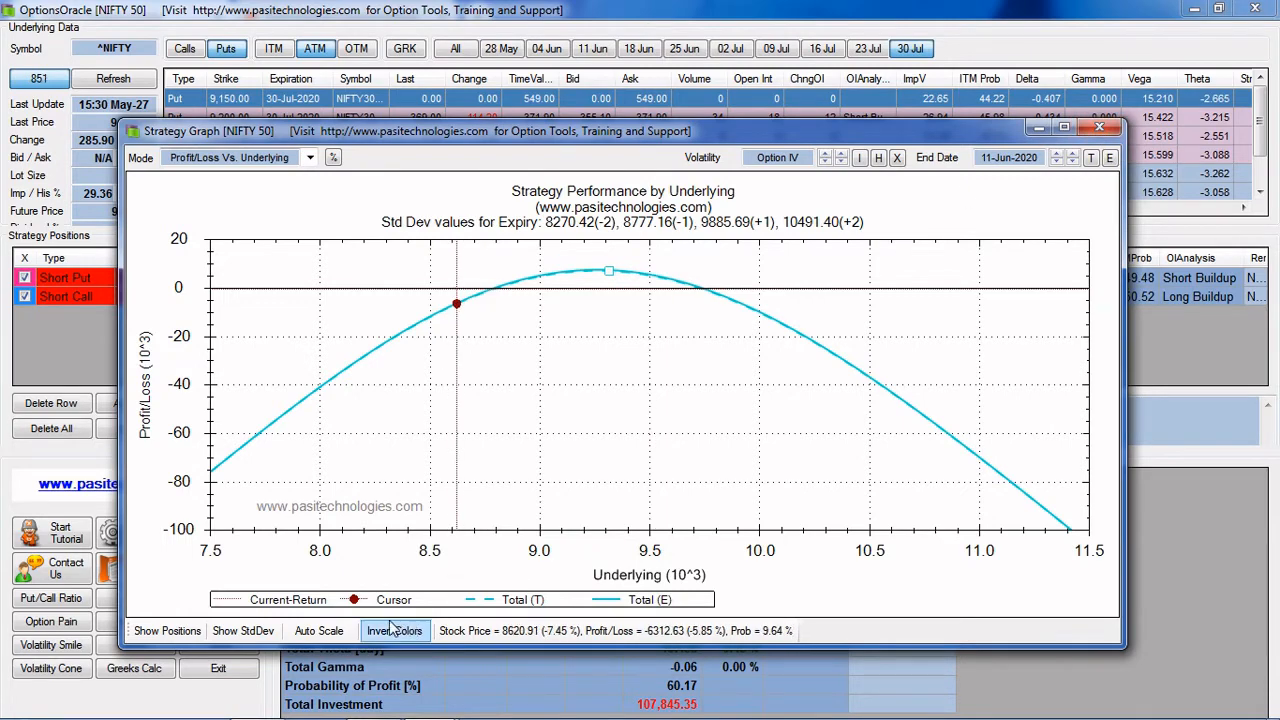
pyautogui.click(166, 631)
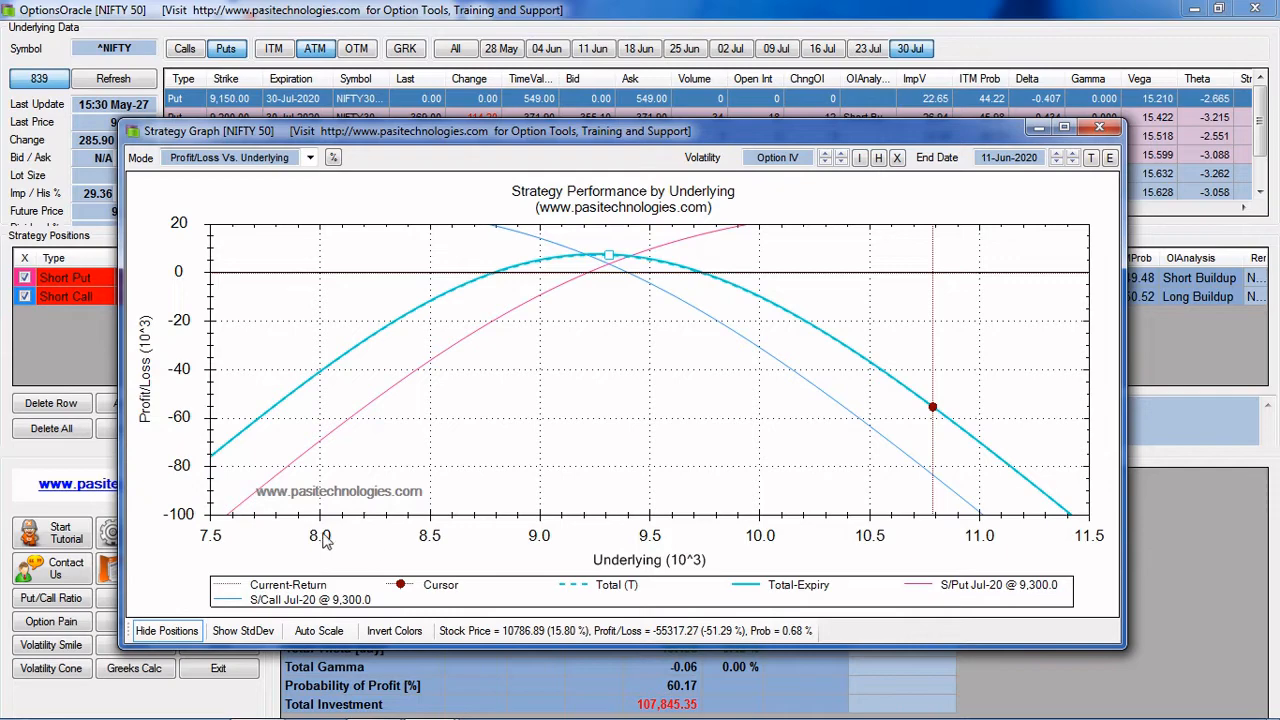
# View the strategy graph in Profit/Loss Vs. End-Date mode, followed by Profit/Loss Vs. Volatility mode
pyautogui.click(310, 157)
pyautogui.click(275, 187)
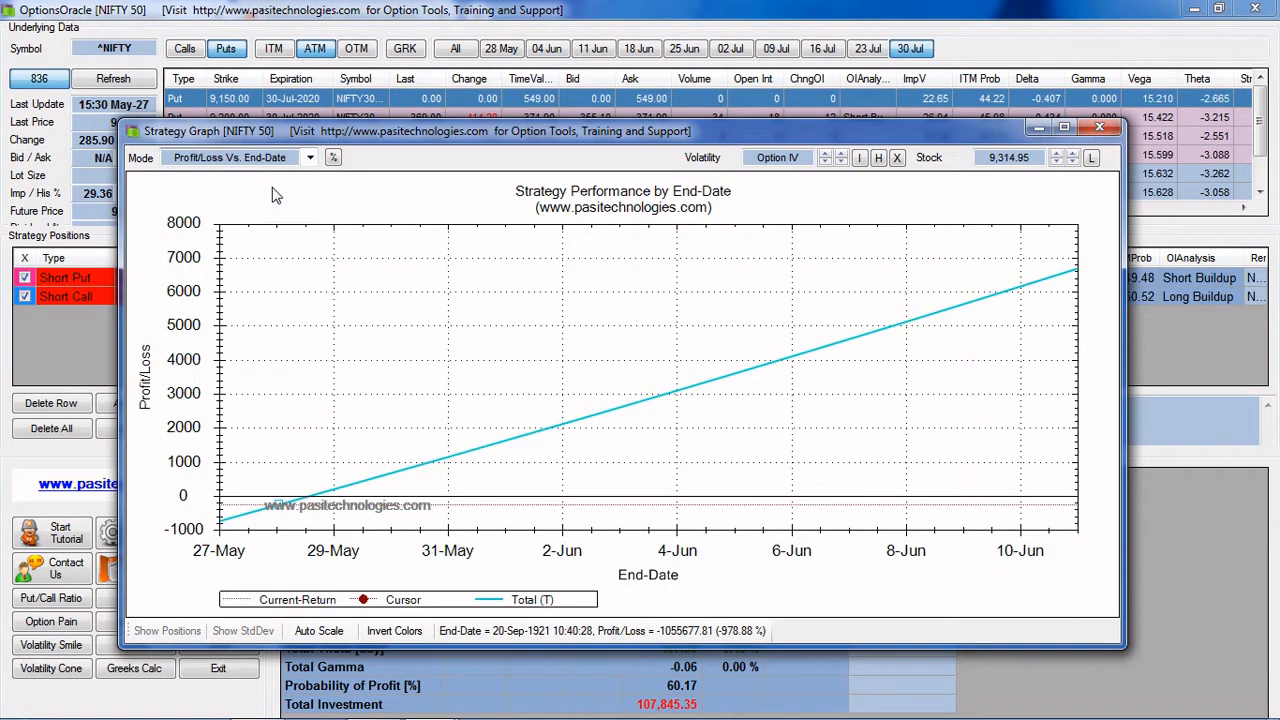
pyautogui.click(310, 158)
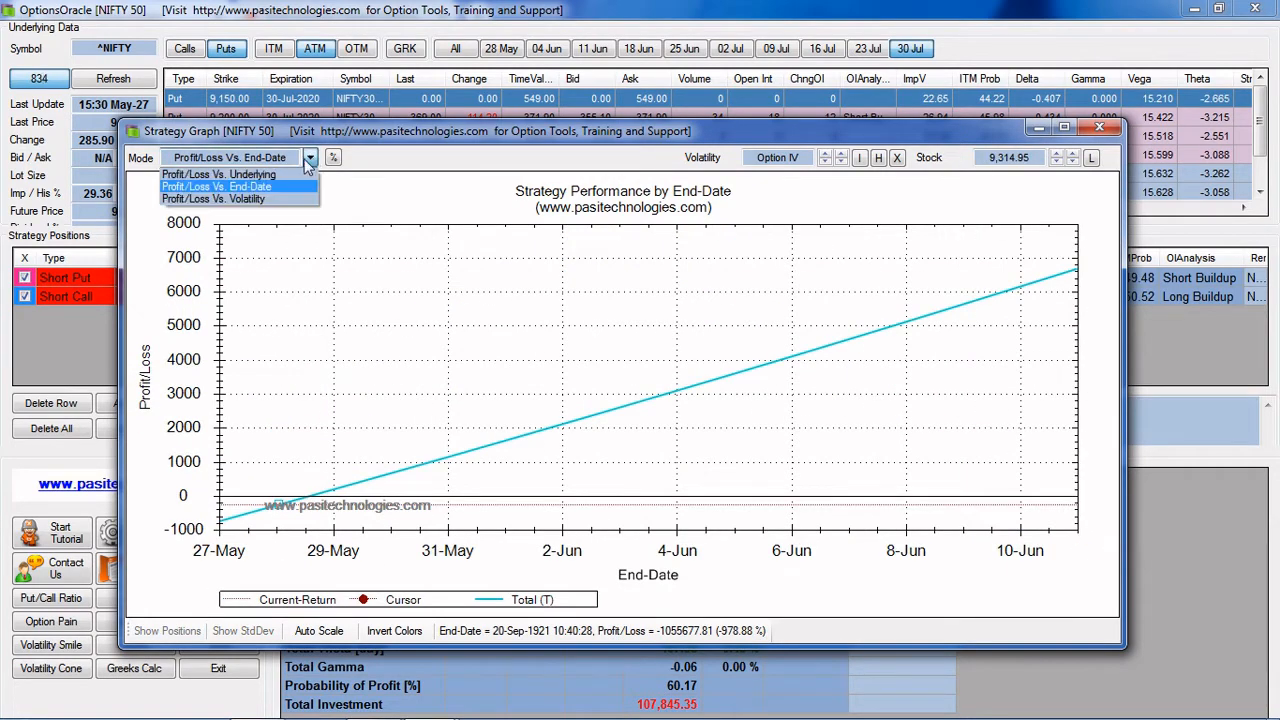
pyautogui.click(270, 199)
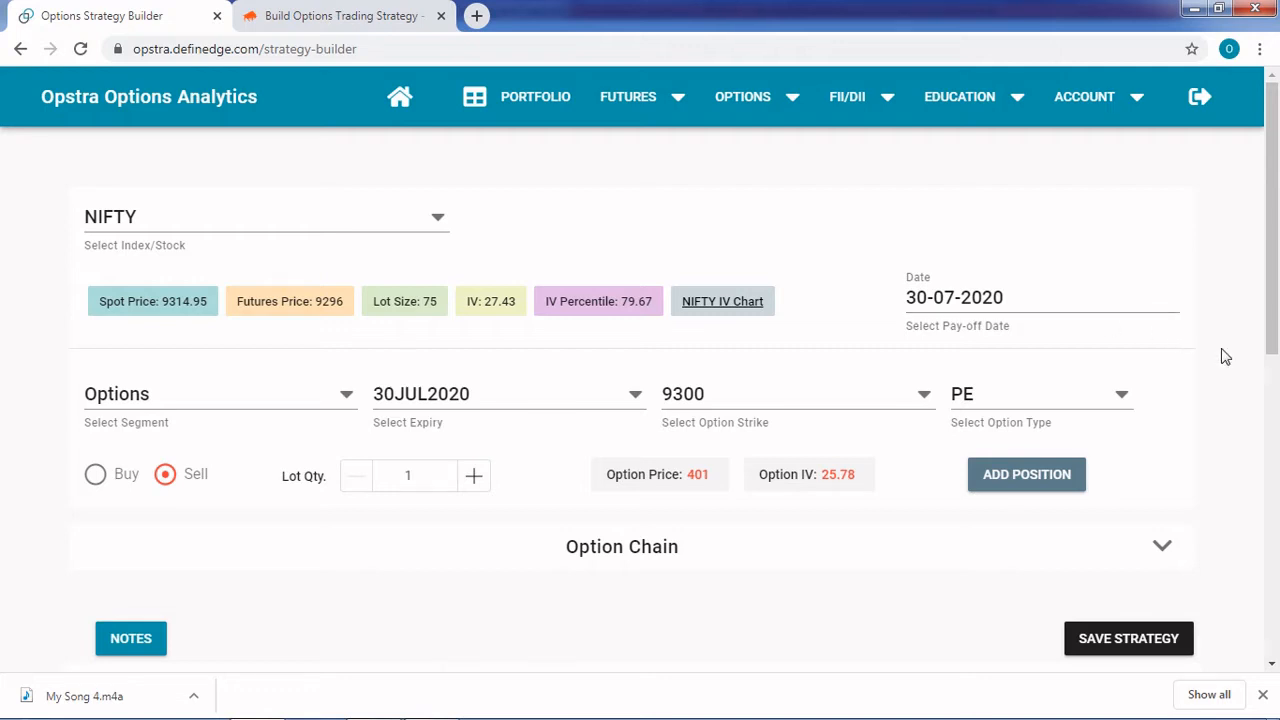
# Examine the NIFTY 9300 short straddle's inputs, strategy positions, profit and margin figures, and payoff chart in the Opstra strategy builder
pyautogui.scroll(-2, 1225, 357)
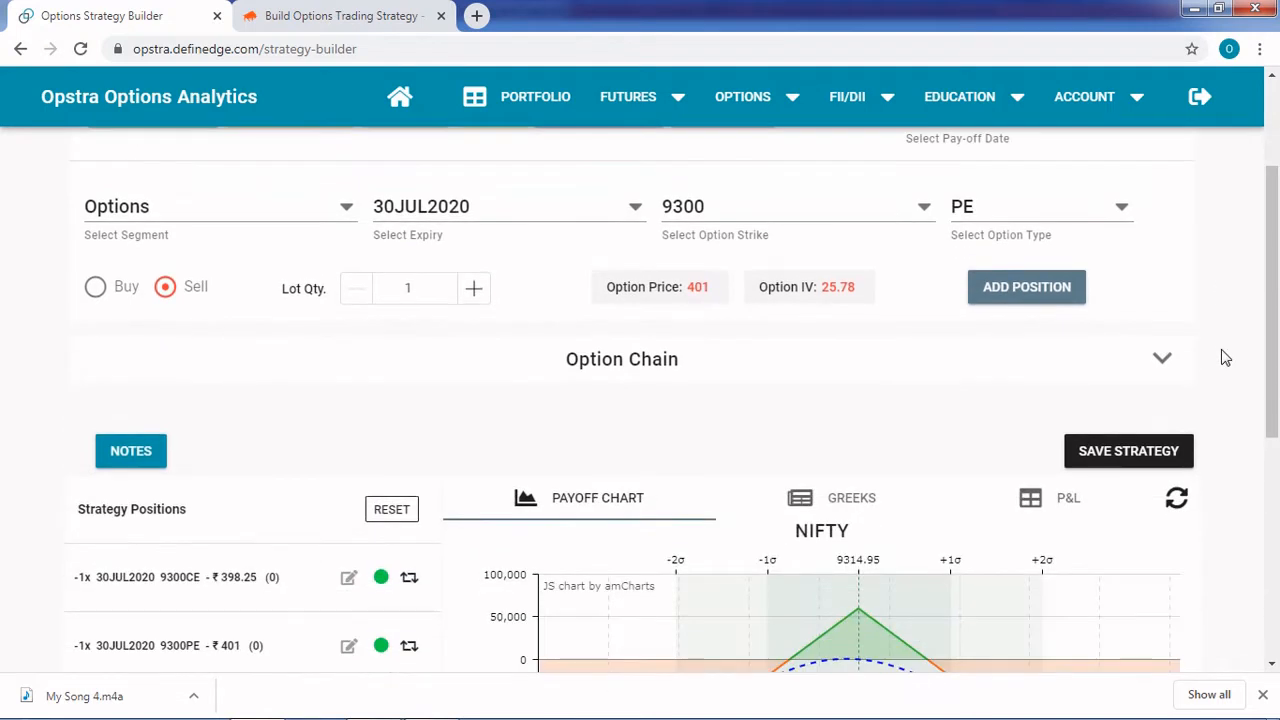
pyautogui.scroll(2, 1225, 357)
pyautogui.scroll(-1, 1225, 357)
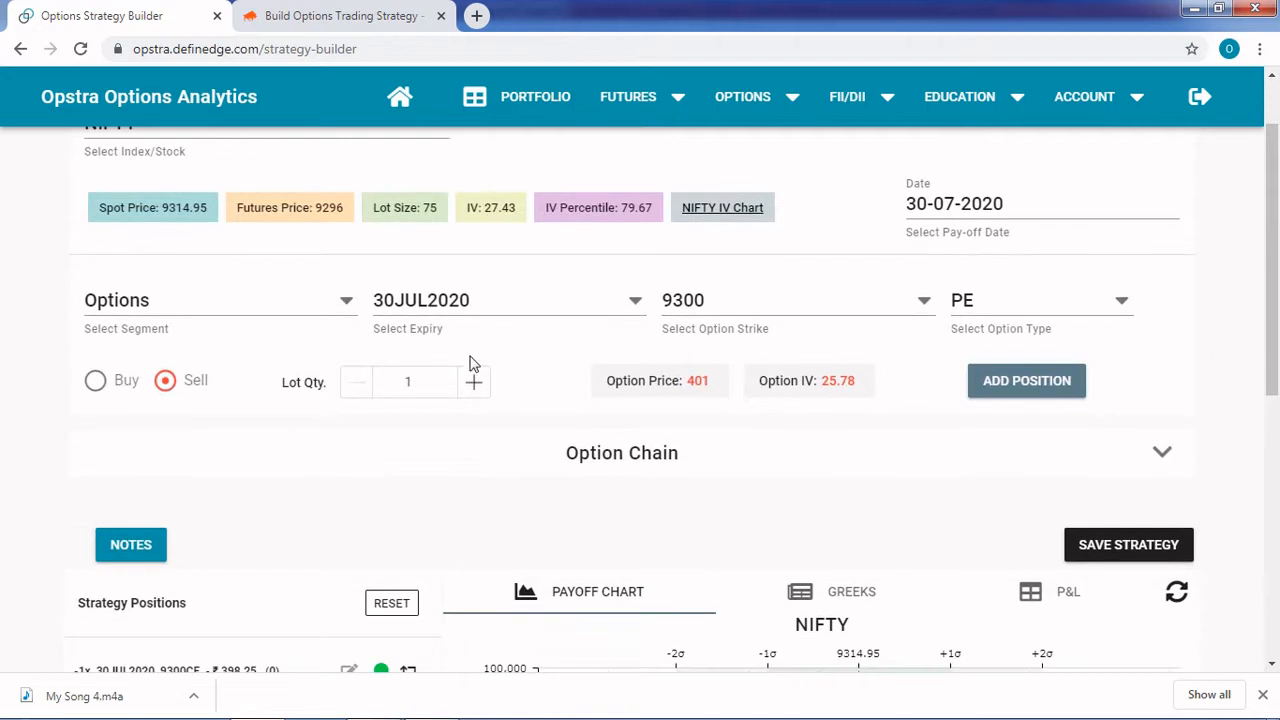
pyautogui.scroll(-1, 325, 486)
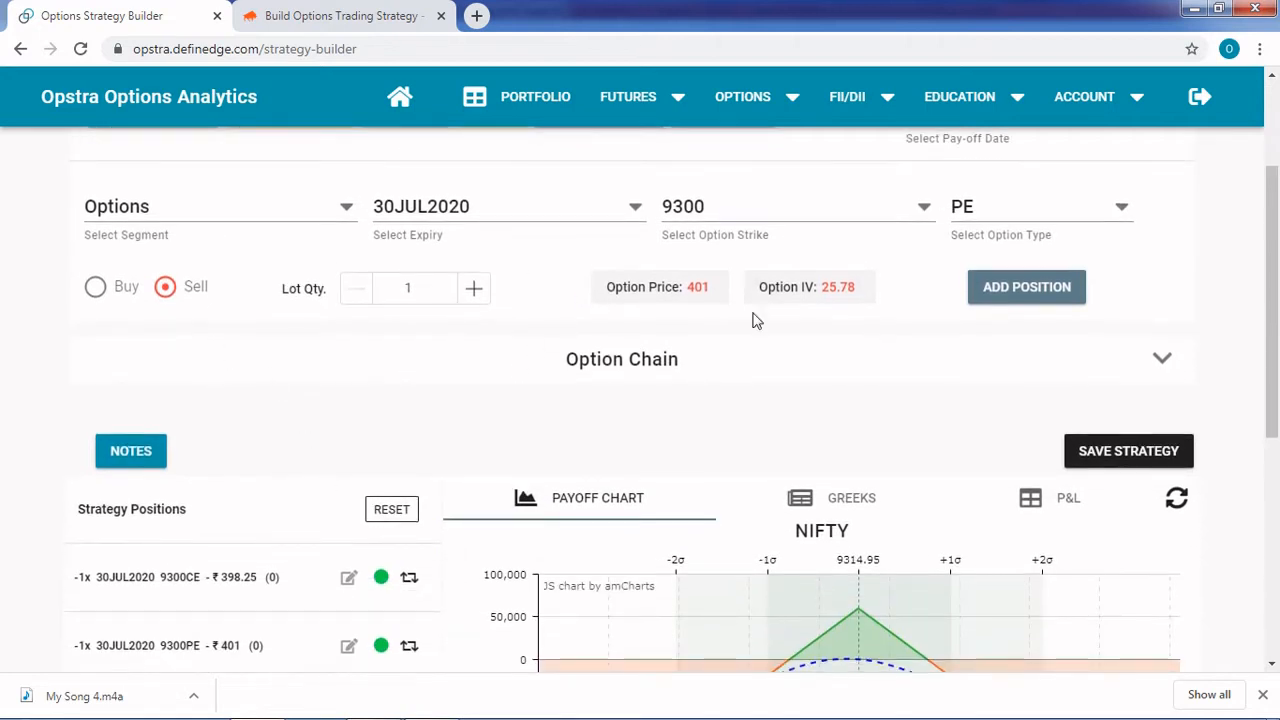
pyautogui.scroll(-2, 693, 388)
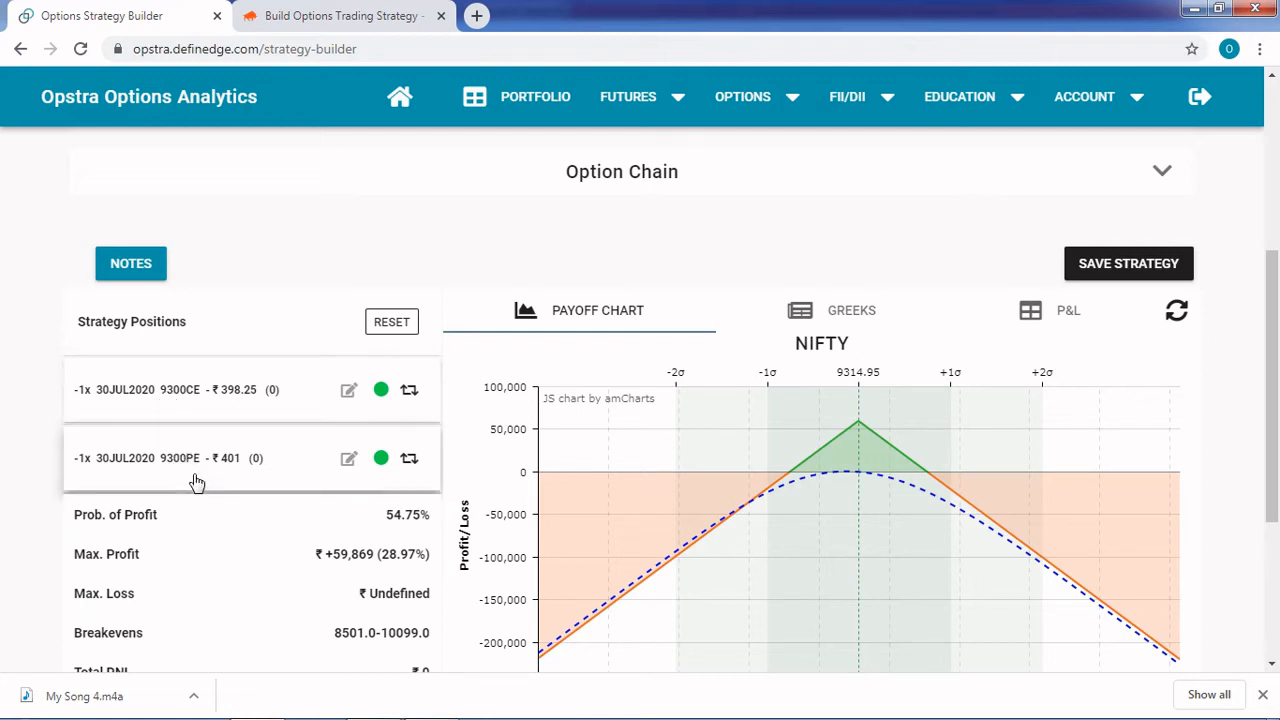
pyautogui.scroll(-1, 197, 490)
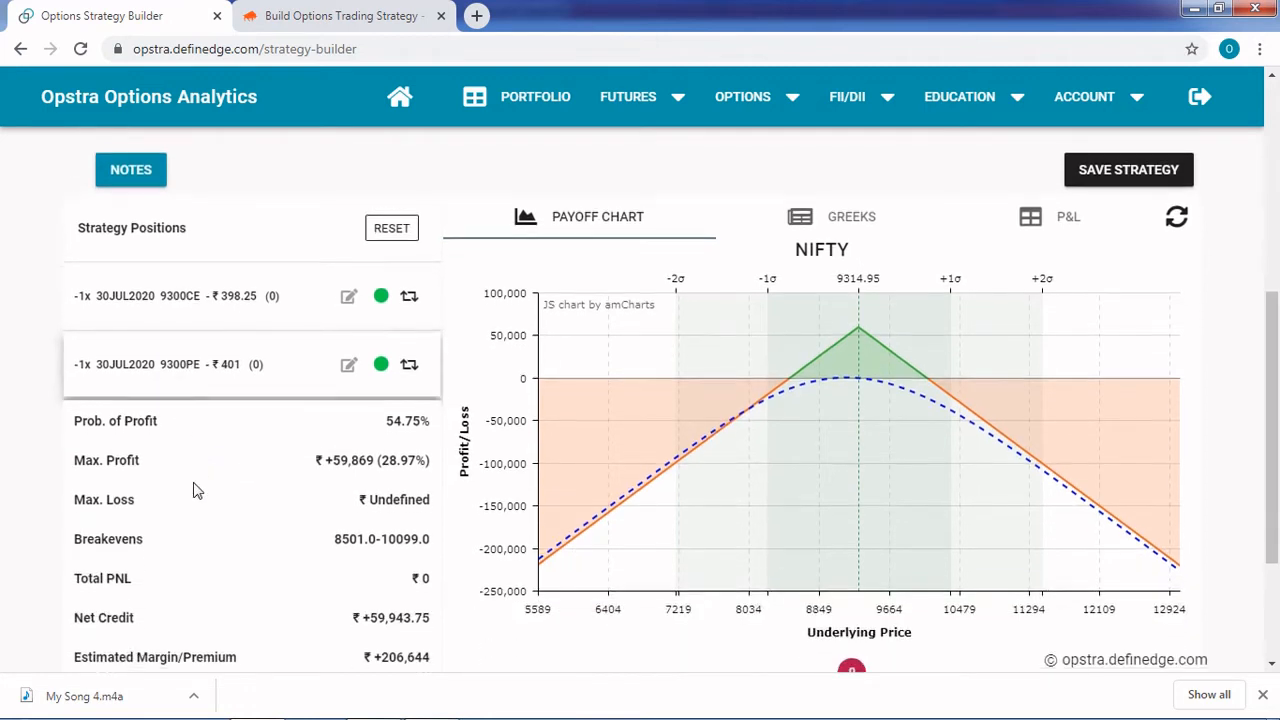
pyautogui.scroll(-1, 197, 490)
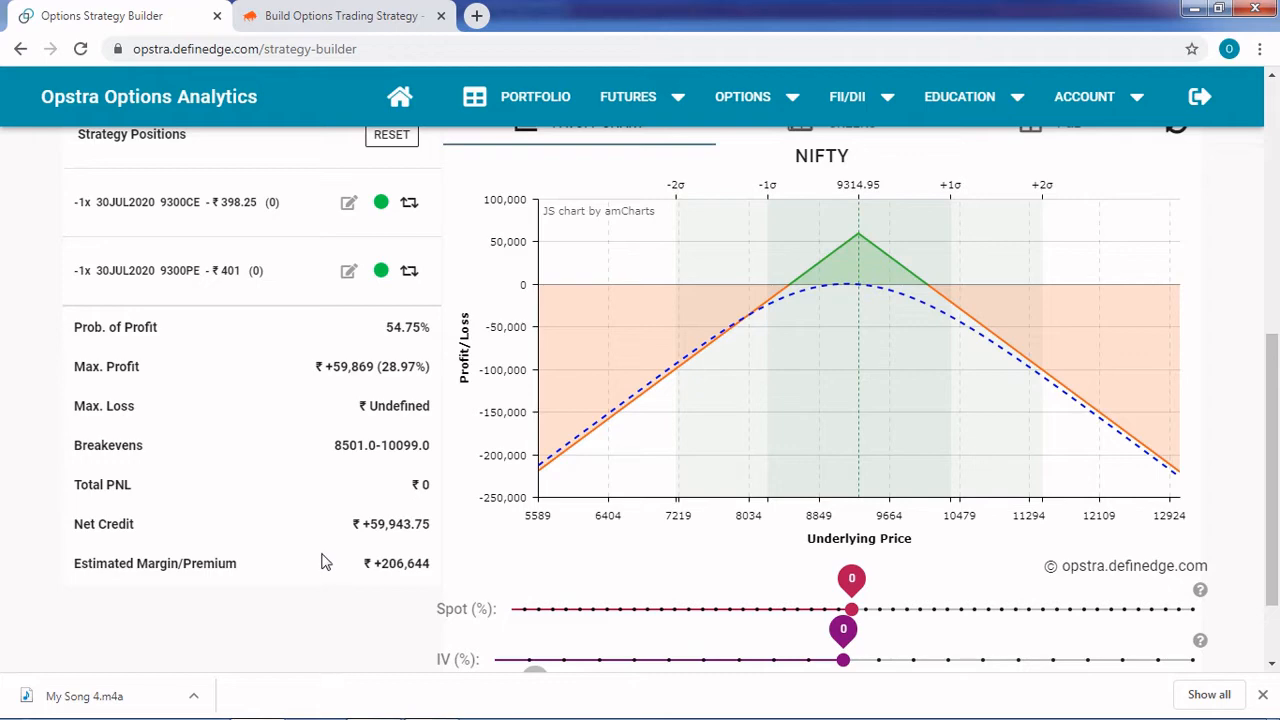
pyautogui.scroll(2, 928, 449)
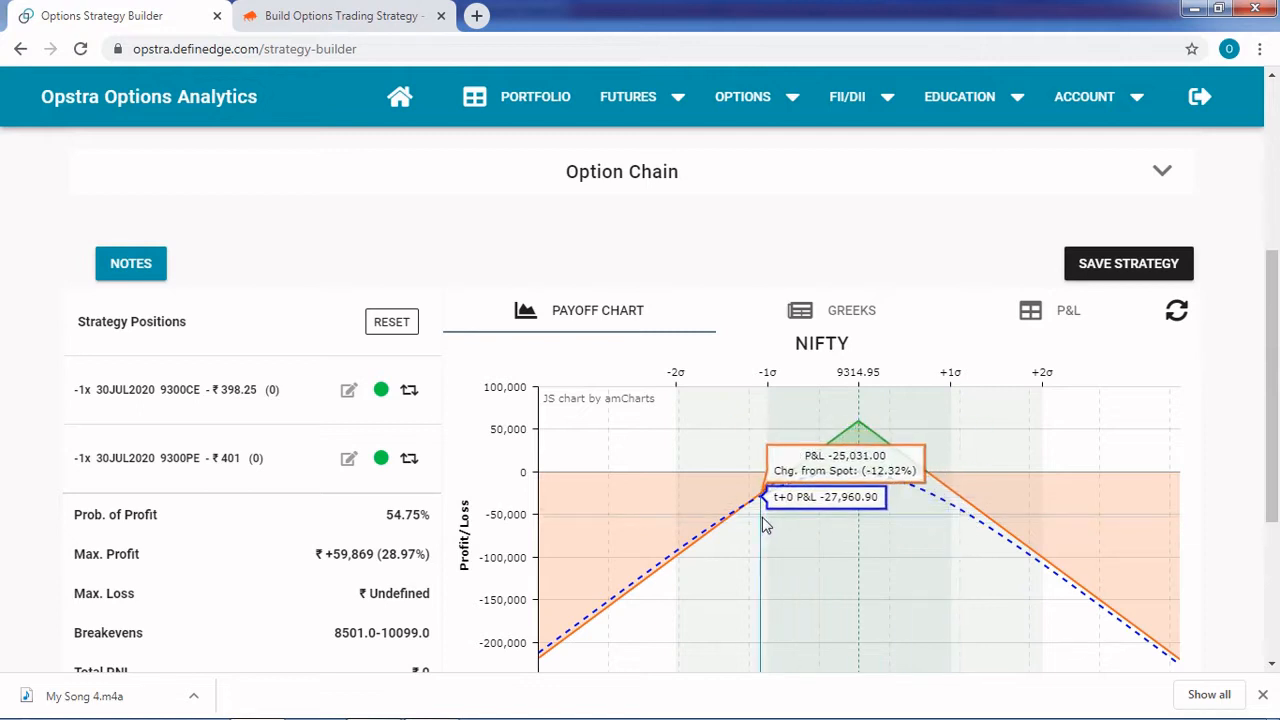
# View the strategy's Greeks table, switching Greeks in Rs and Greeks in Decimals on and off in turn
pyautogui.click(866, 312)
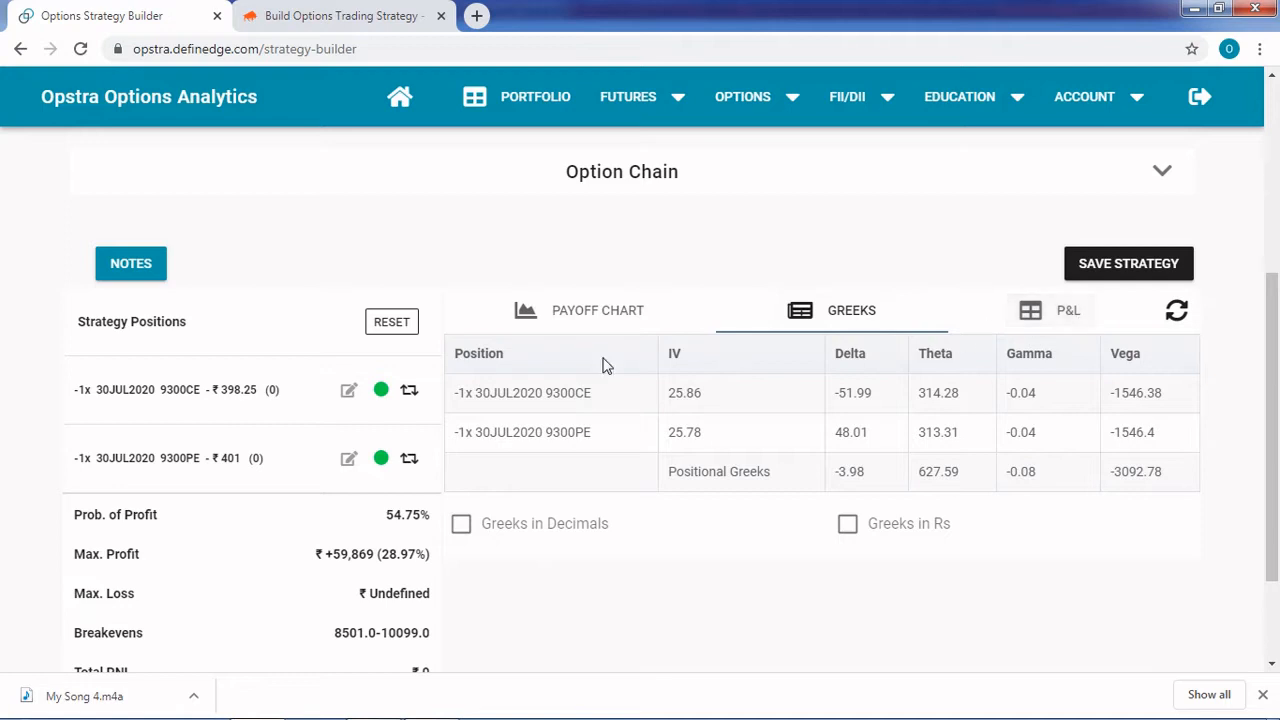
pyautogui.click(848, 532)
pyautogui.click(840, 532)
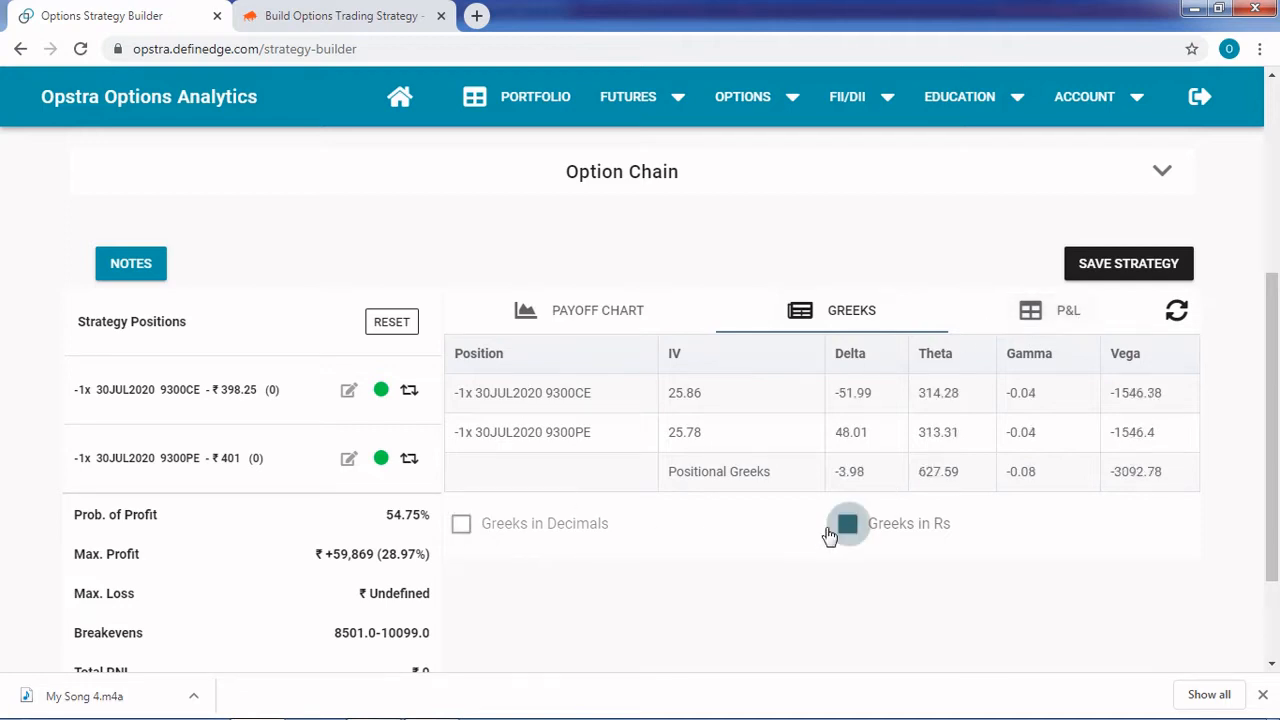
pyautogui.click(459, 530)
pyautogui.click(459, 530)
# View the strategy's P&L table and return to the payoff chart
pyautogui.click(1056, 316)
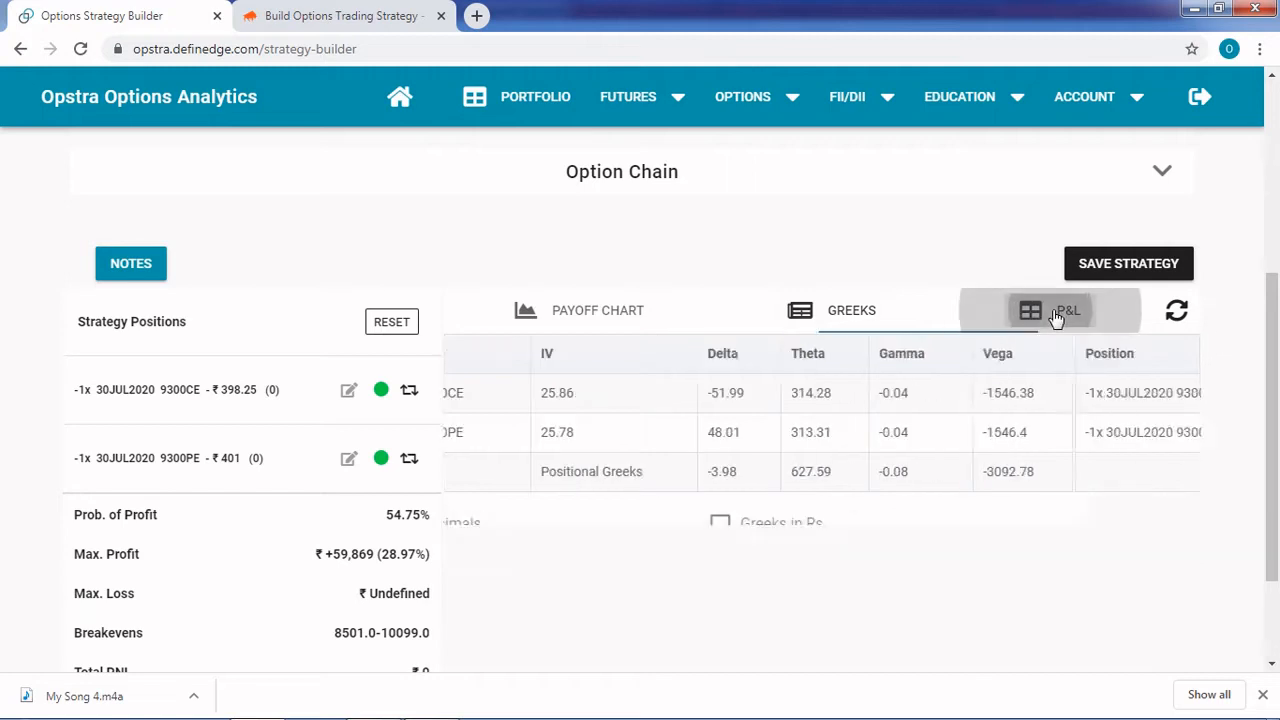
pyautogui.click(589, 308)
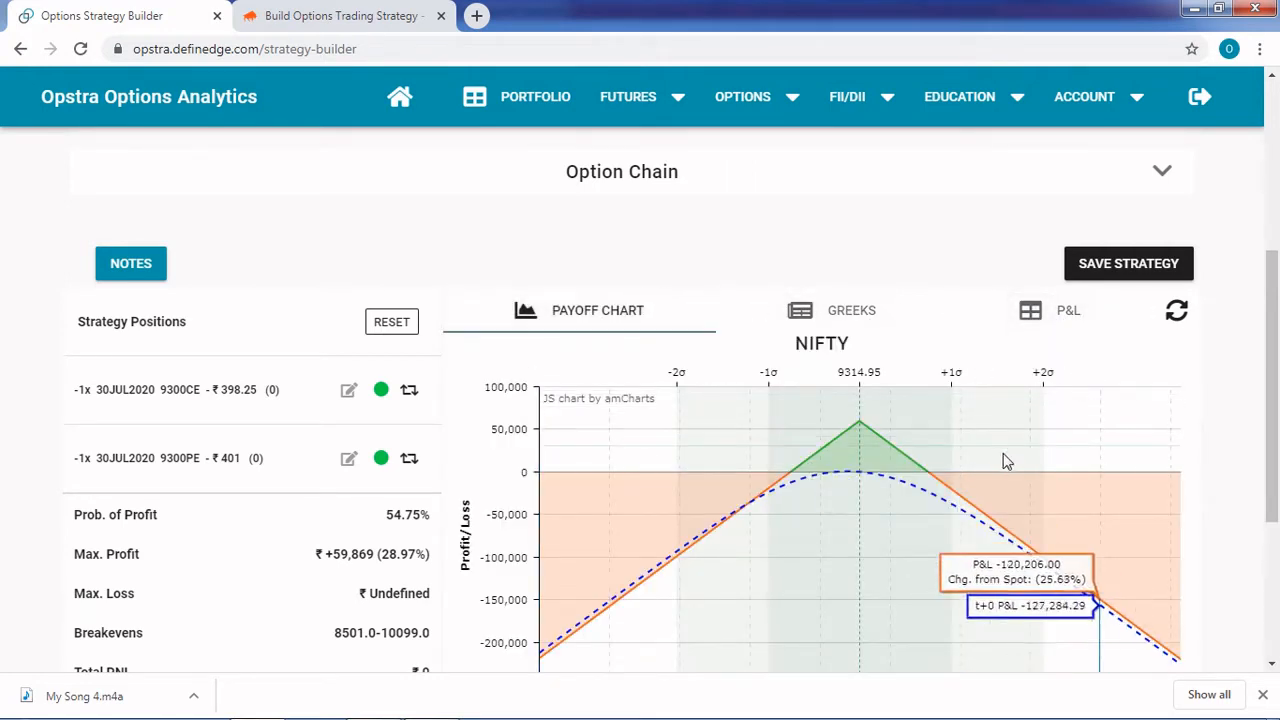
# Try shifting the Spot (%) value below the payoff chart and return it to 0
pyautogui.scroll(-3, 1003, 457)
pyautogui.scroll(-1, 1005, 461)
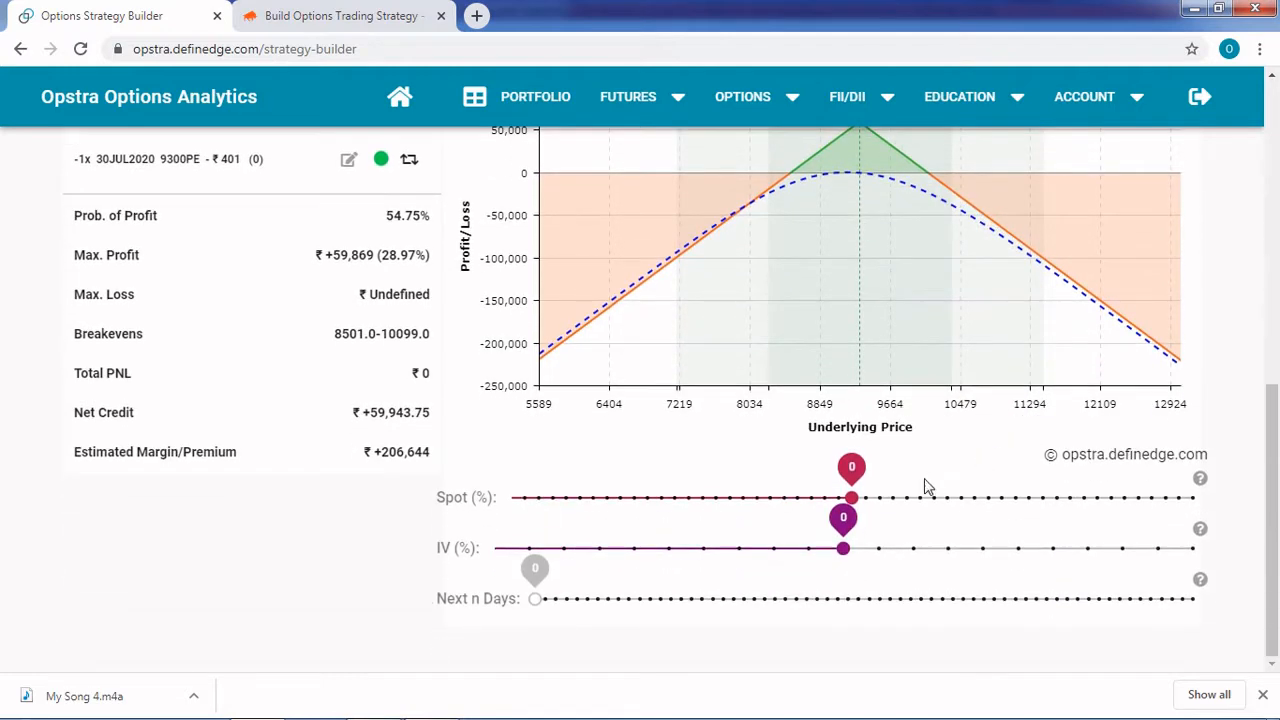
pyautogui.moveTo(853, 472)
pyautogui.mouseDown()
pyautogui.moveTo(765, 474)
pyautogui.moveTo(851, 472)
pyautogui.mouseUp()
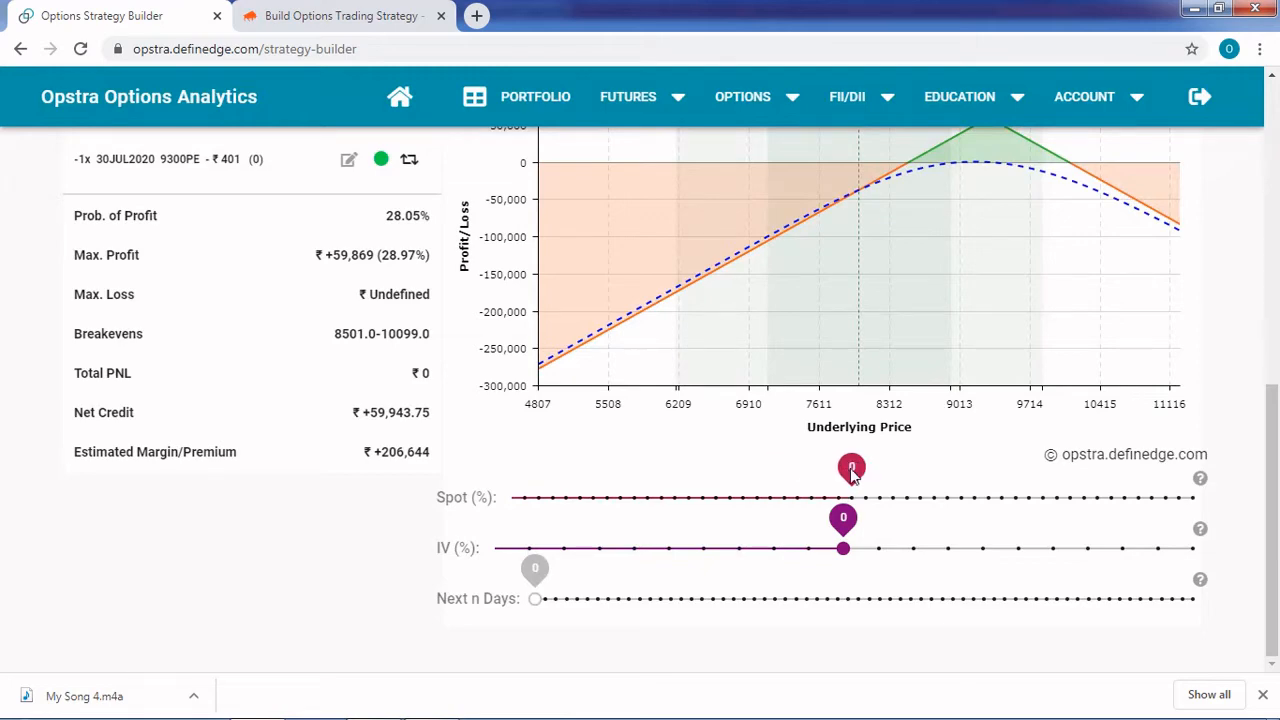
pyautogui.scroll(4, 690, 505)
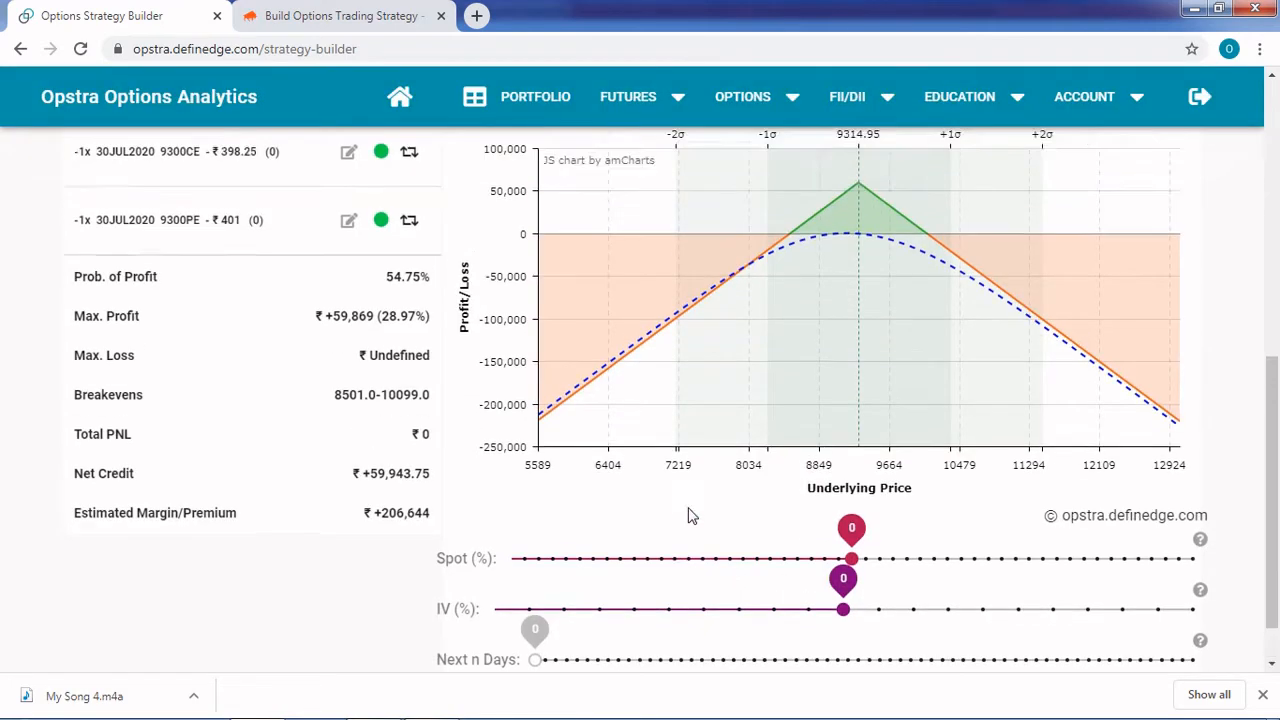
# Check the pay-off date and set Next n Days to 8 for the payoff chart
pyautogui.scroll(-3, 688, 515)
pyautogui.scroll(6, 688, 515)
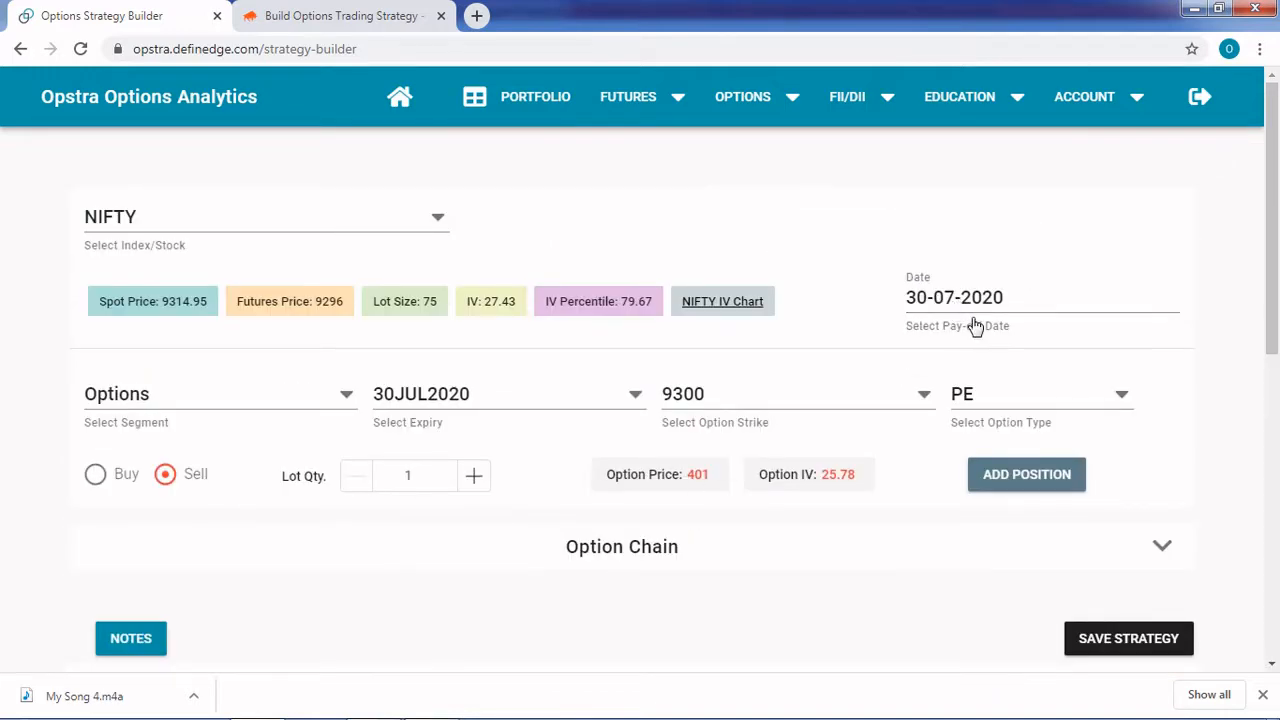
pyautogui.scroll(-5, 851, 448)
pyautogui.scroll(-2, 850, 448)
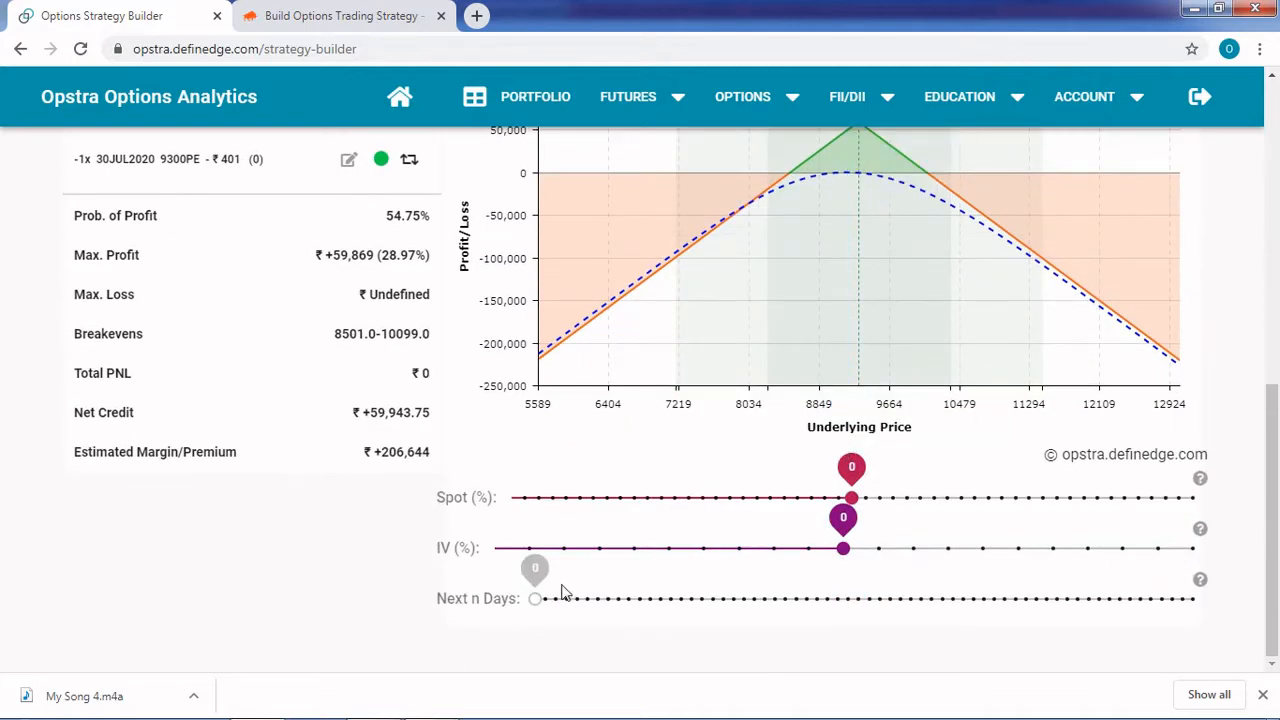
pyautogui.moveTo(548, 578); pyautogui.dragTo(622, 585)
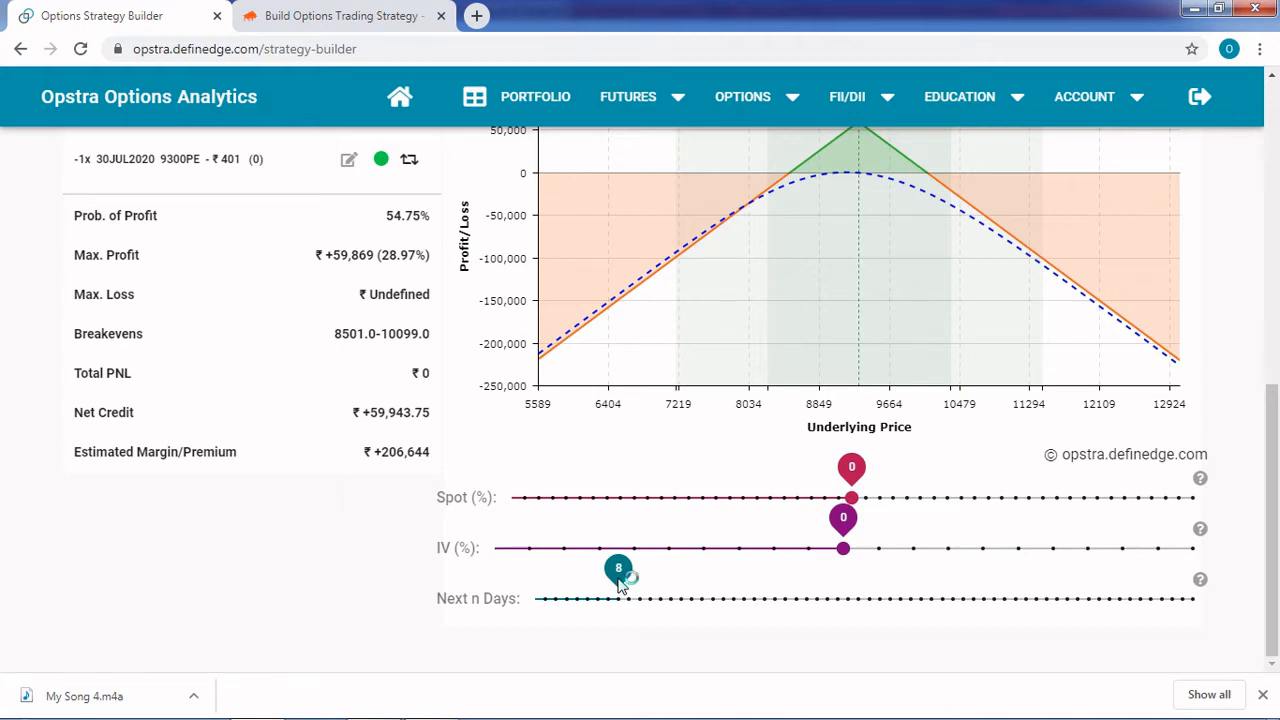
# Examine the payoff chart, probability of profit, maximum profit, breakevens and pay-off date for the 8-day scenario
pyautogui.scroll(3, 837, 545)
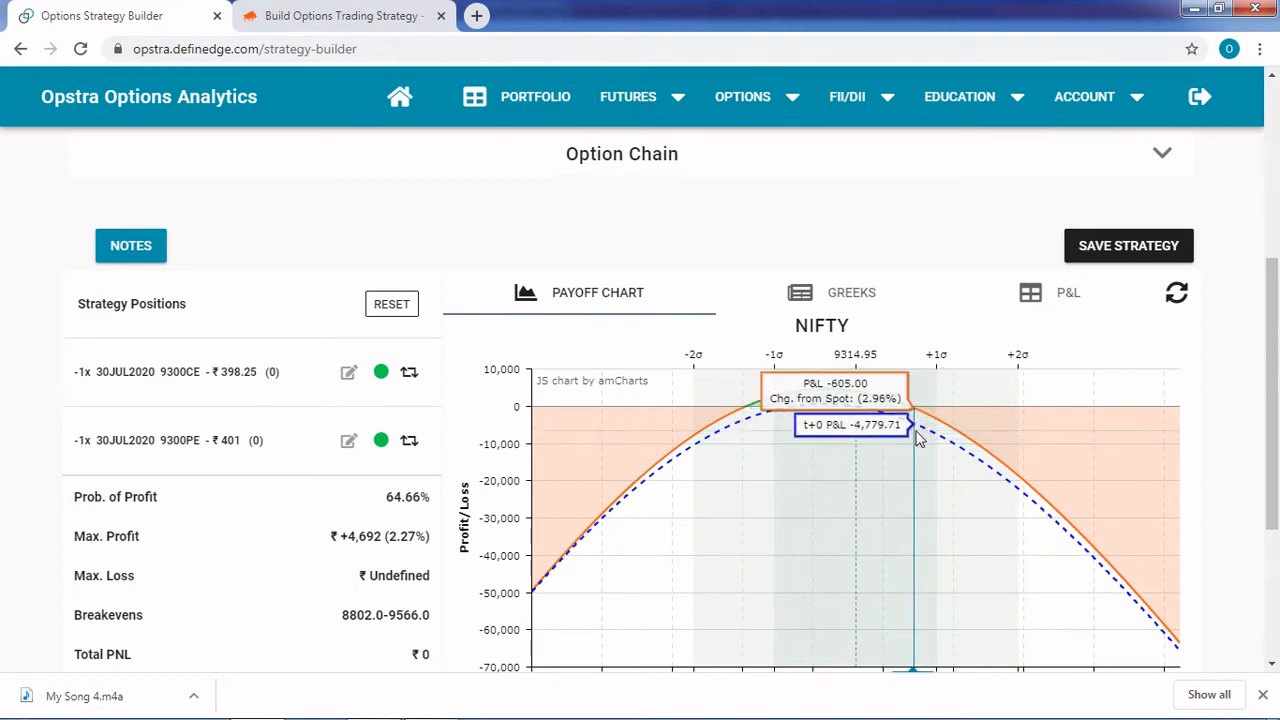
pyautogui.scroll(4, 918, 445)
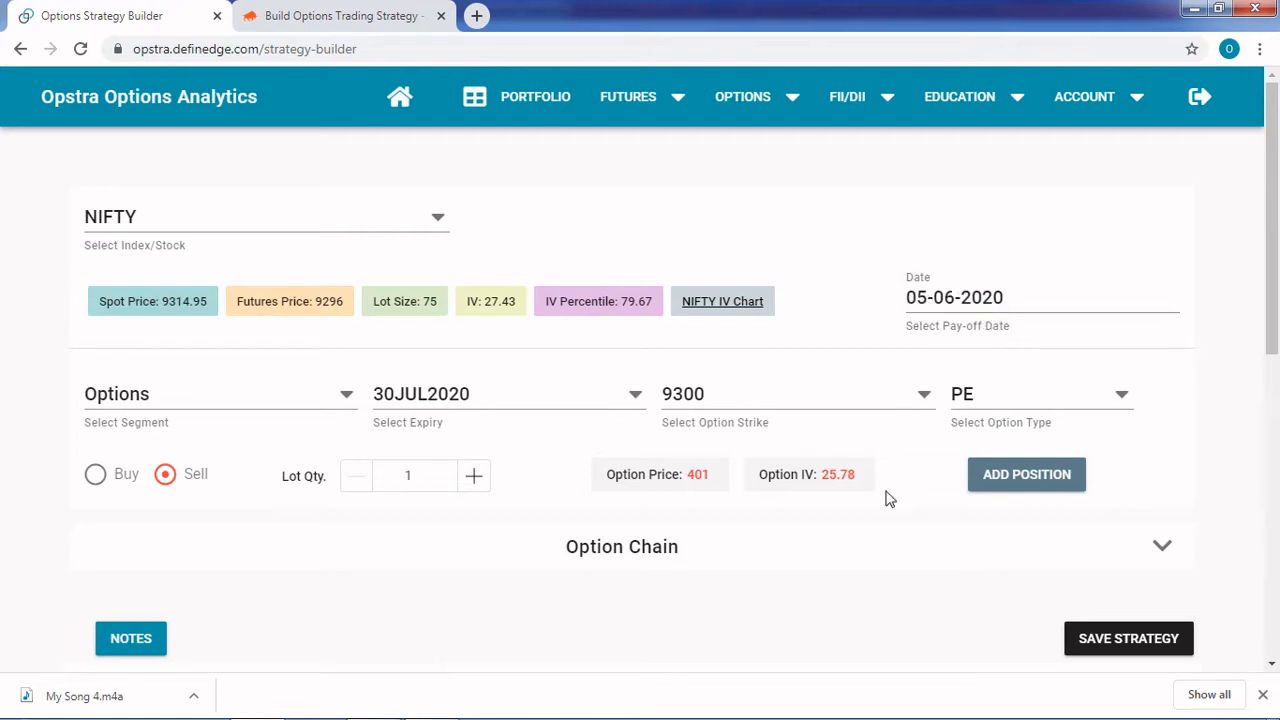
pyautogui.scroll(-2, 889, 499)
pyautogui.scroll(3, 890, 500)
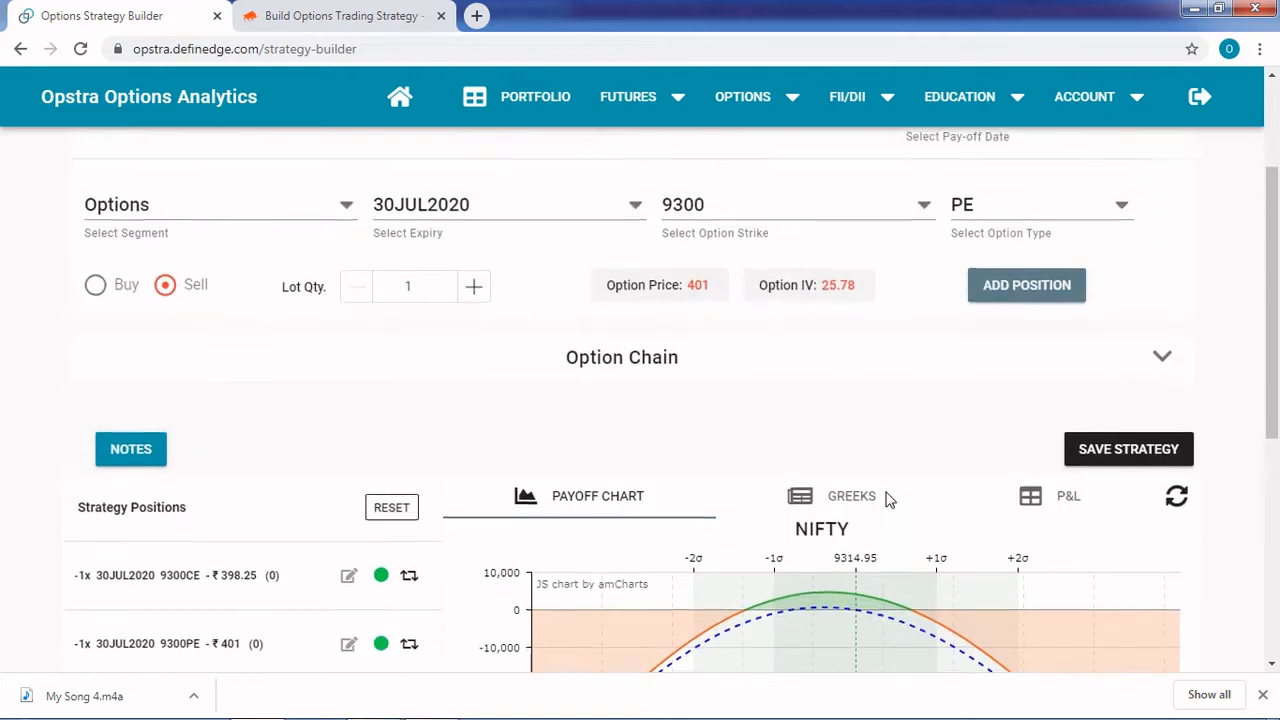
pyautogui.scroll(-3, 613, 661)
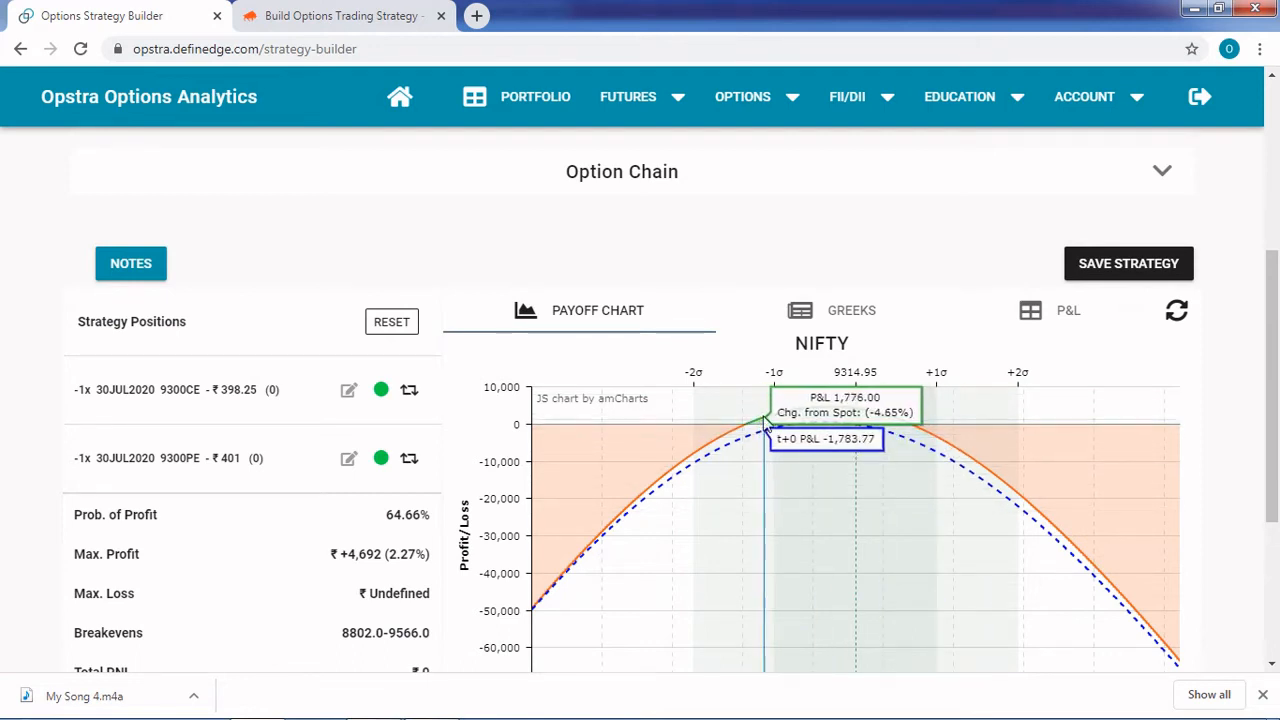
pyautogui.scroll(-3, 760, 540)
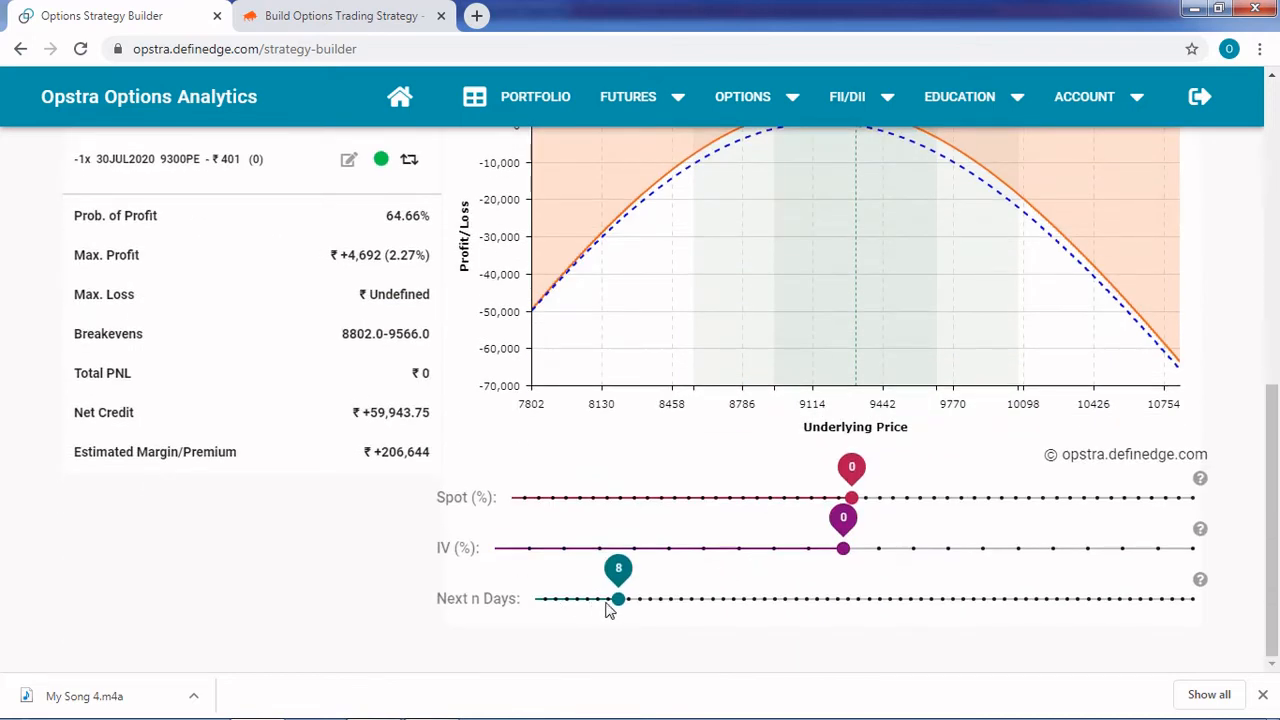
pyautogui.scroll(10, 706, 603)
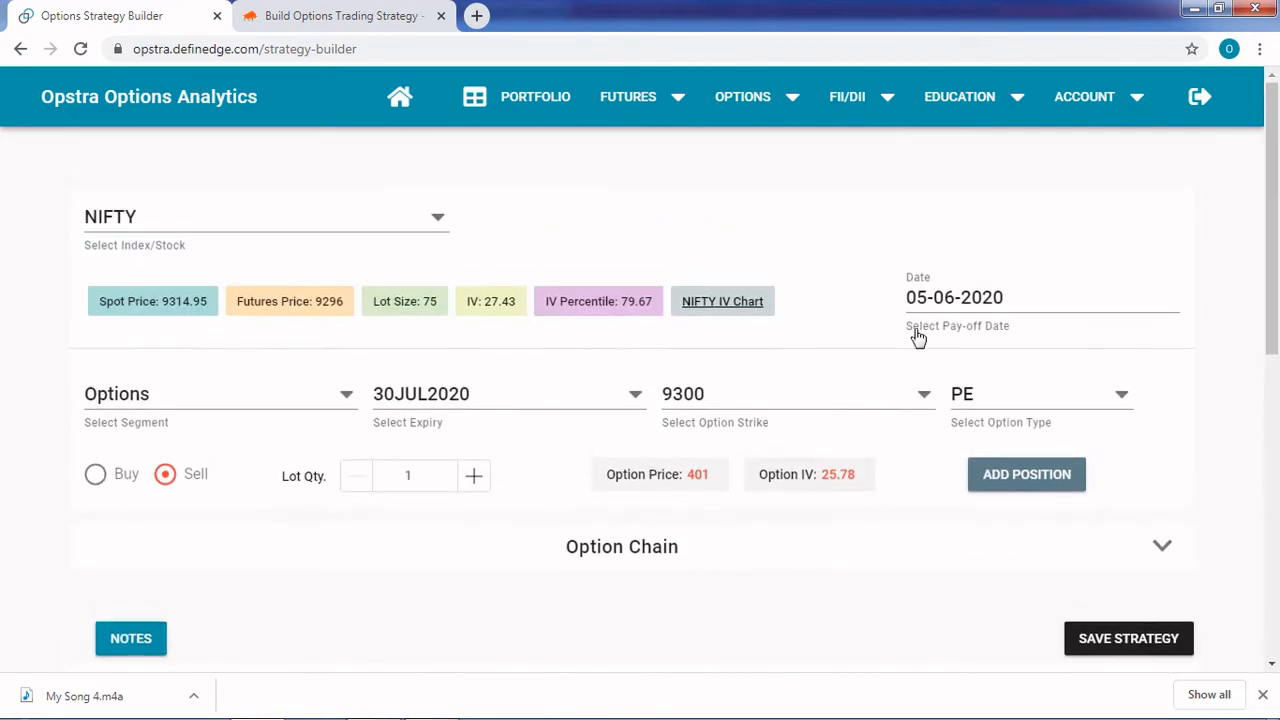
pyautogui.scroll(-4, 843, 549)
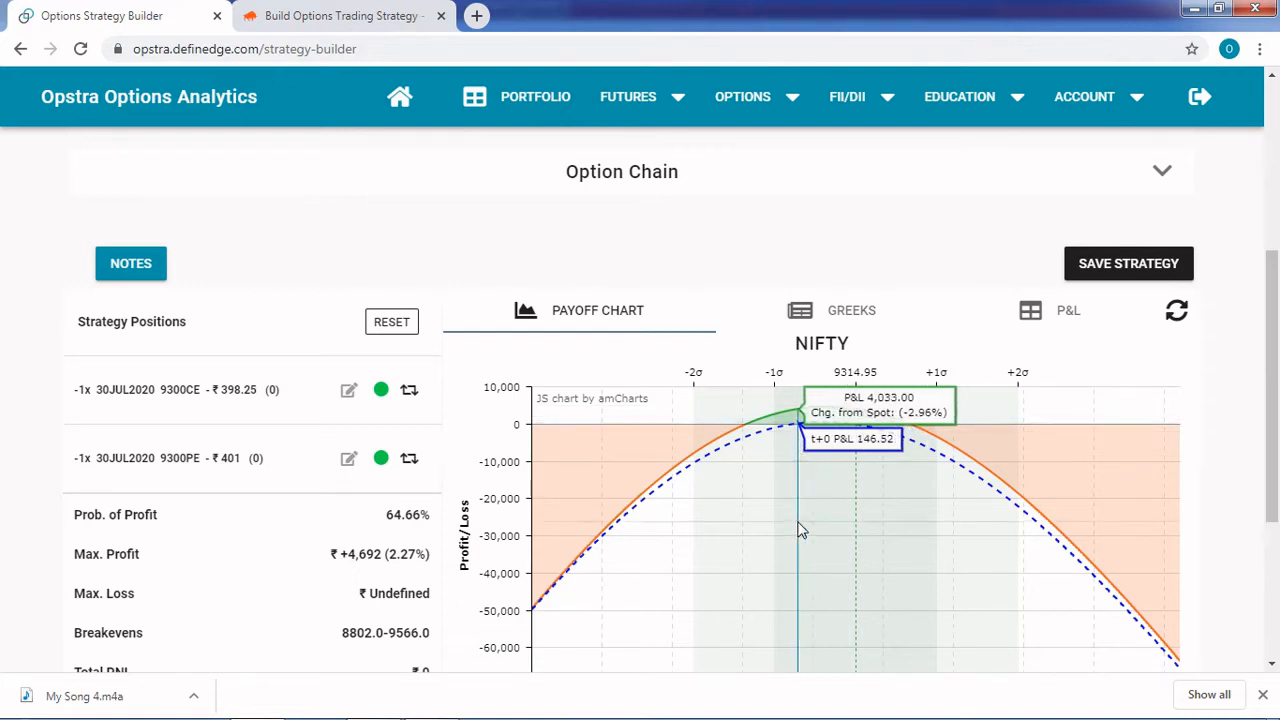
pyautogui.scroll(4, 800, 530)
pyautogui.scroll(-5, 871, 577)
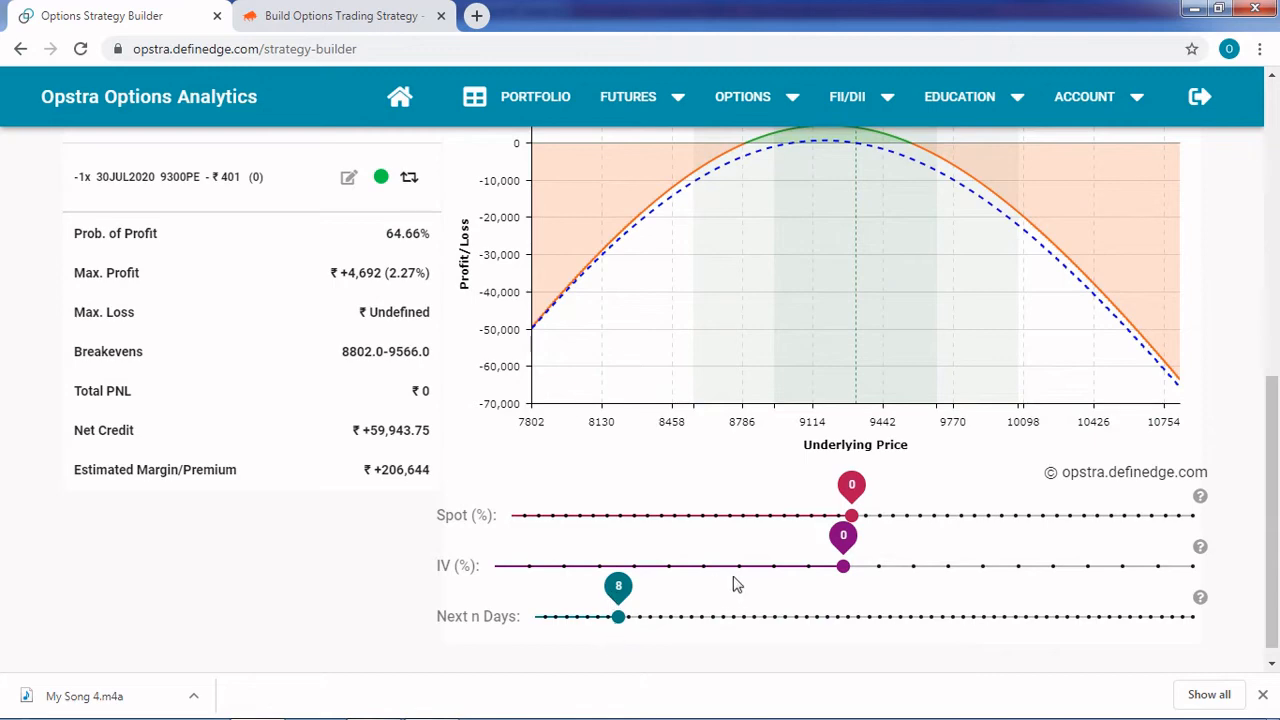
pyautogui.scroll(4, 737, 583)
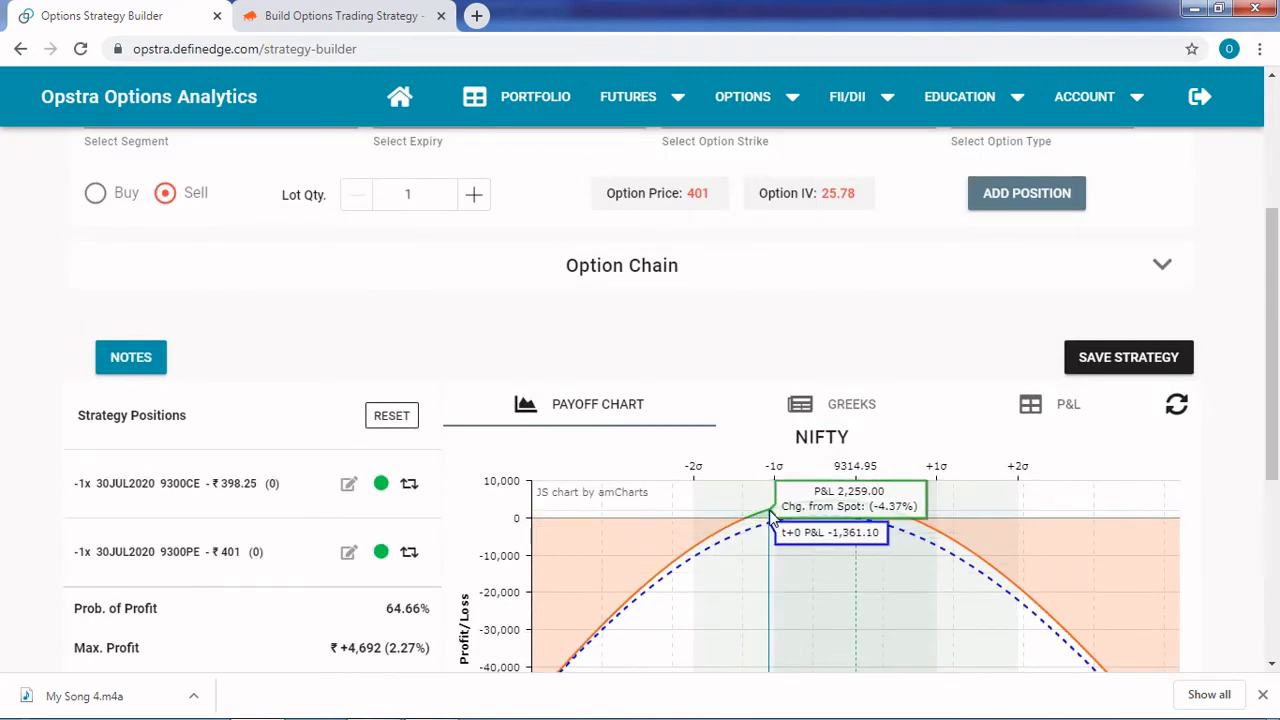
# Inspect the 8-day payoff at different underlying prices against the pay-off date and option settings, and display the position Greeks
pyautogui.scroll(2, 757, 565)
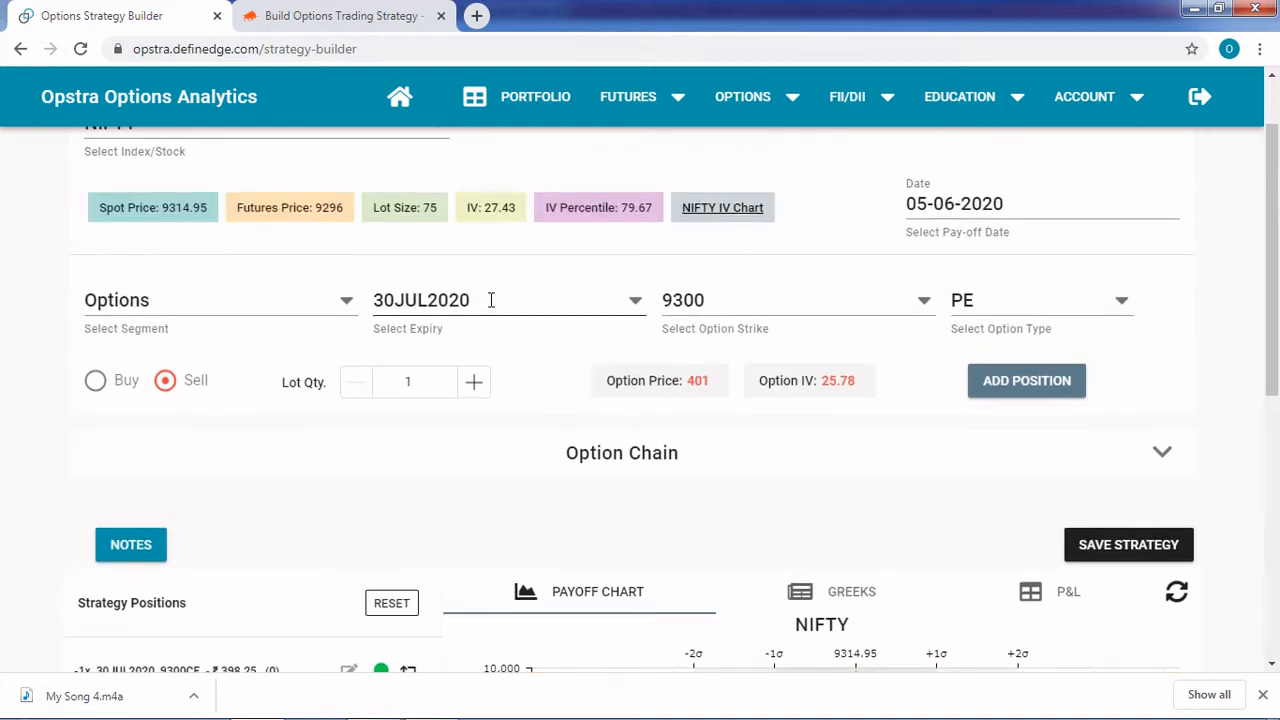
pyautogui.scroll(-2, 688, 440)
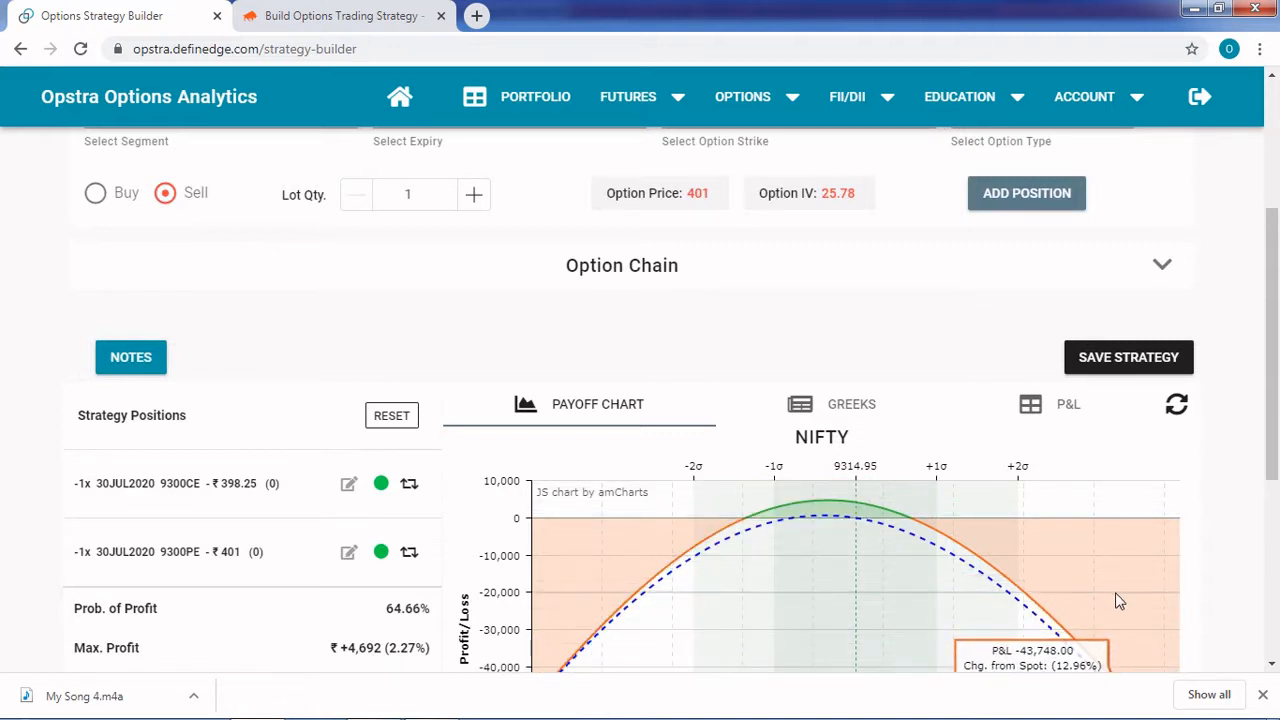
pyautogui.scroll(-2, 1119, 602)
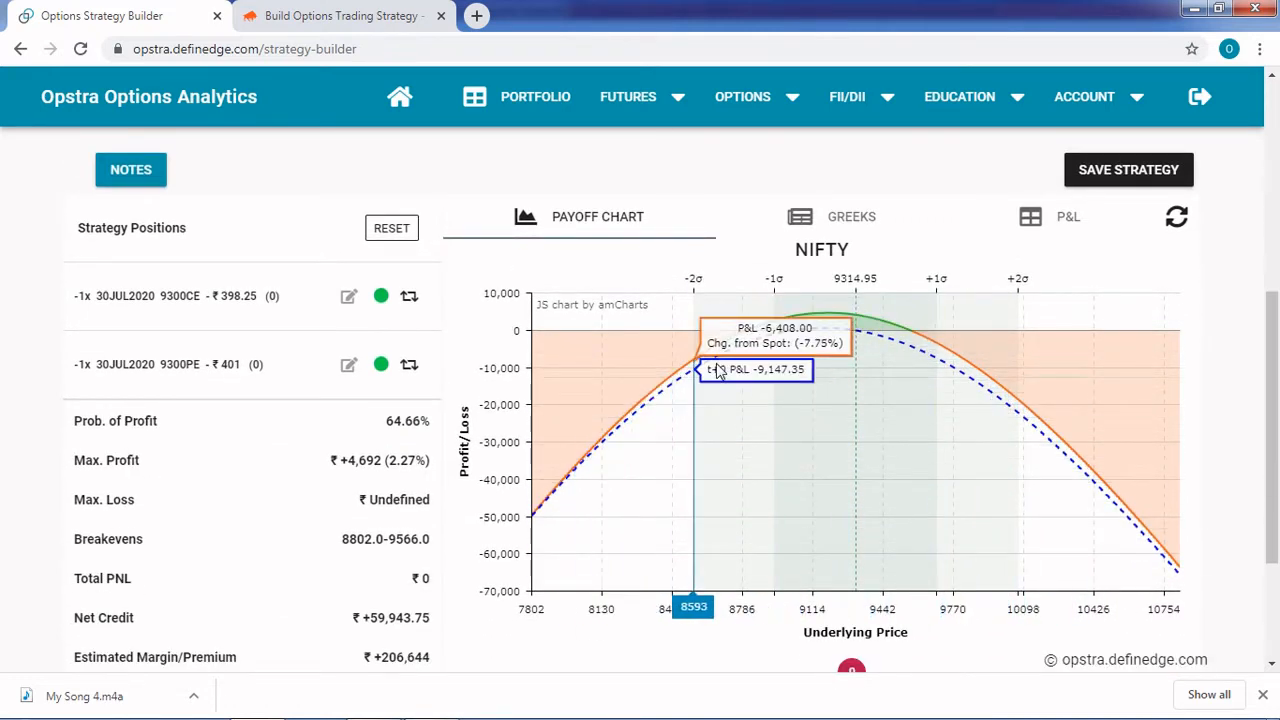
pyautogui.scroll(5, 903, 334)
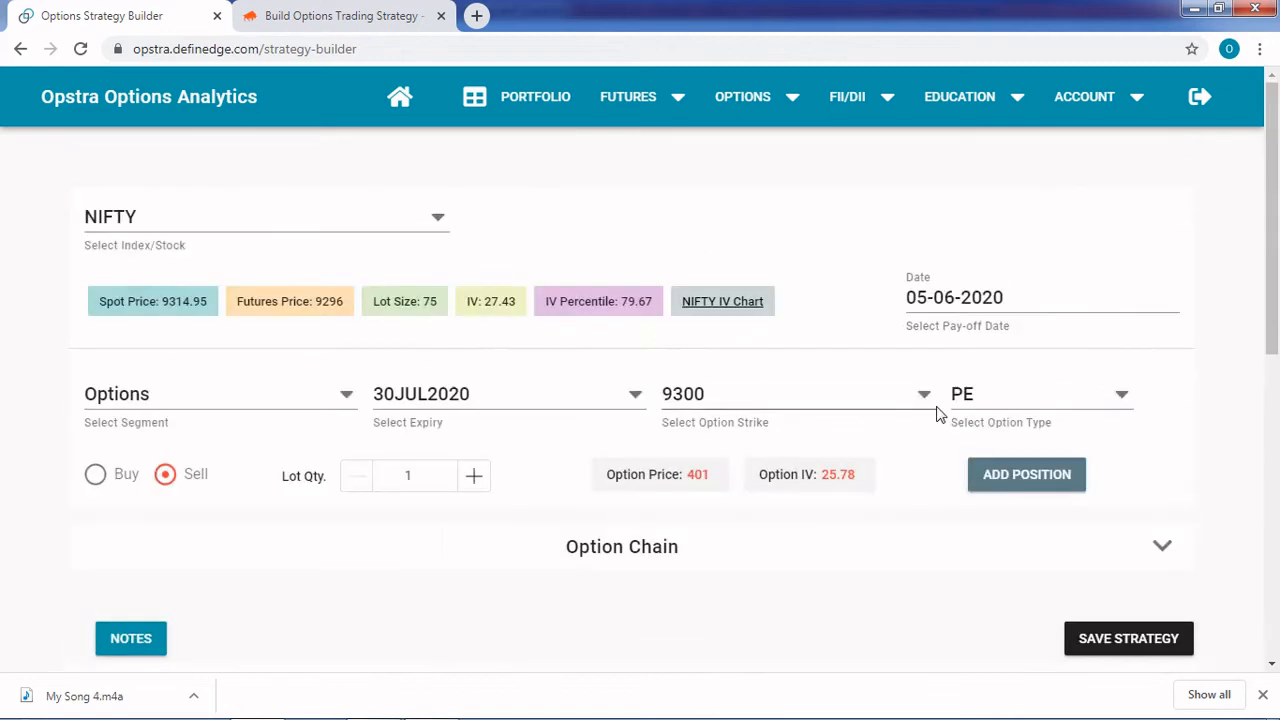
pyautogui.scroll(-5, 851, 586)
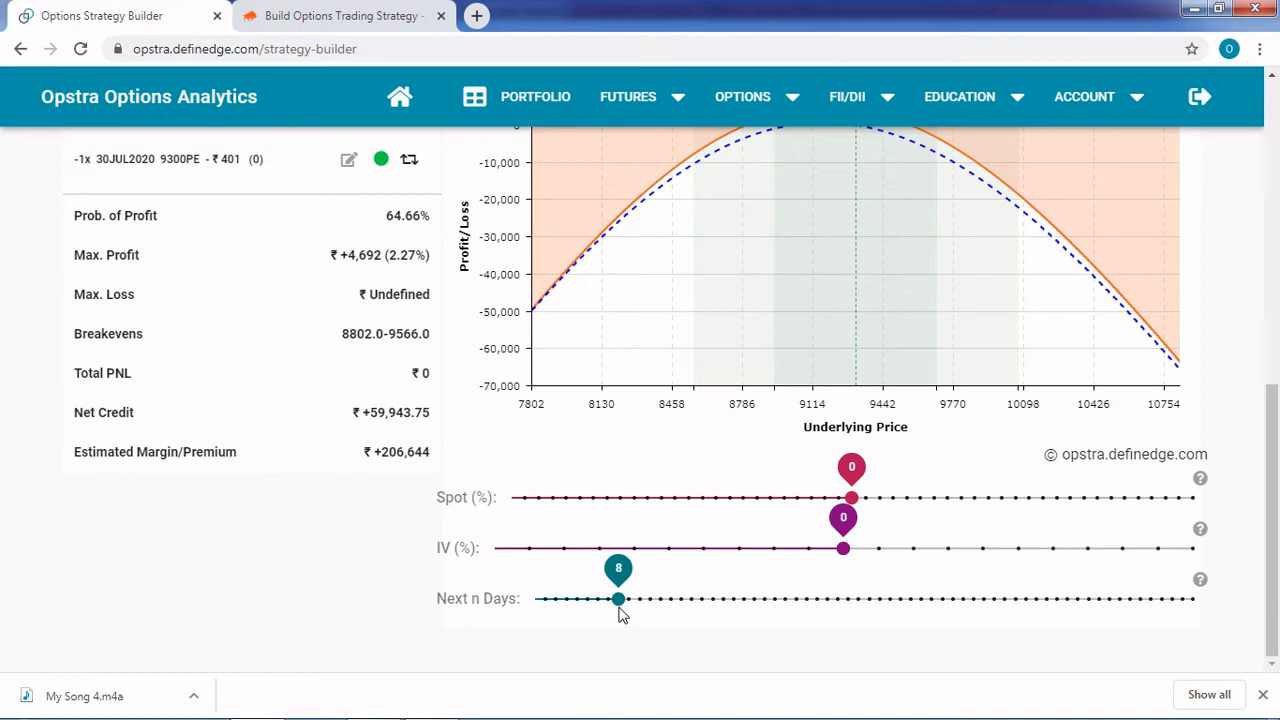
pyautogui.scroll(2, 740, 648)
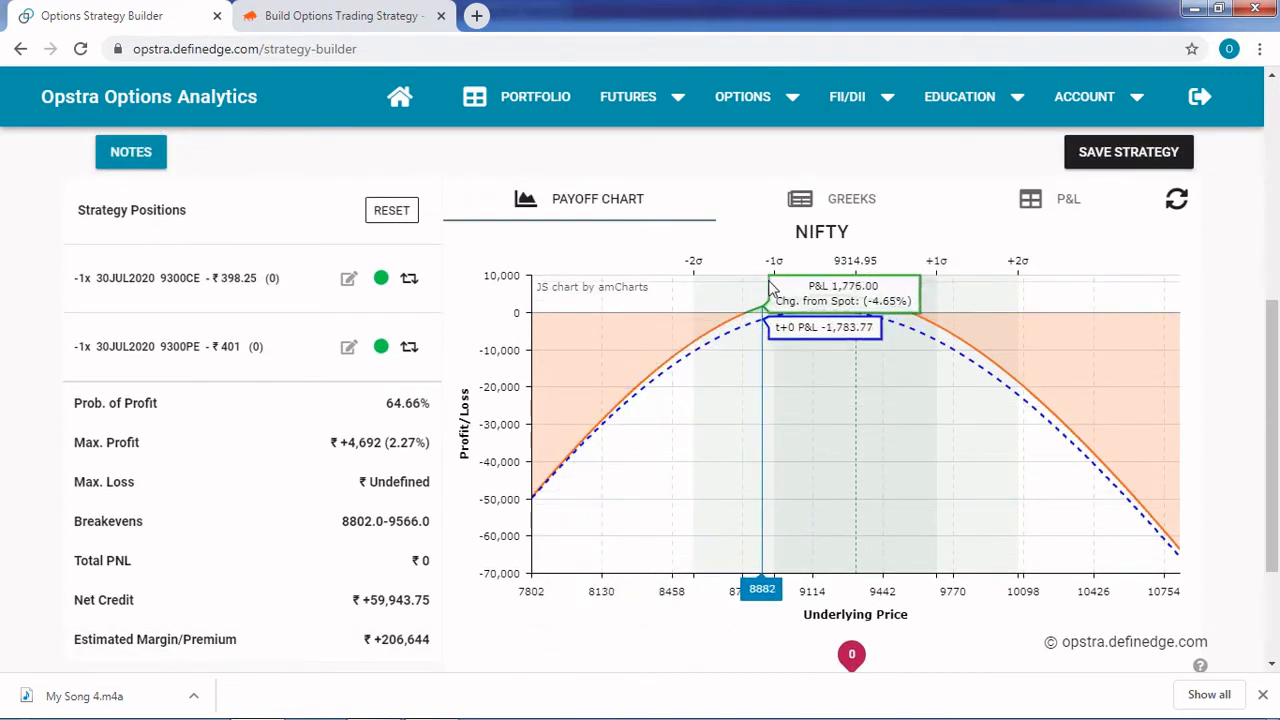
pyautogui.scroll(4, 537, 351)
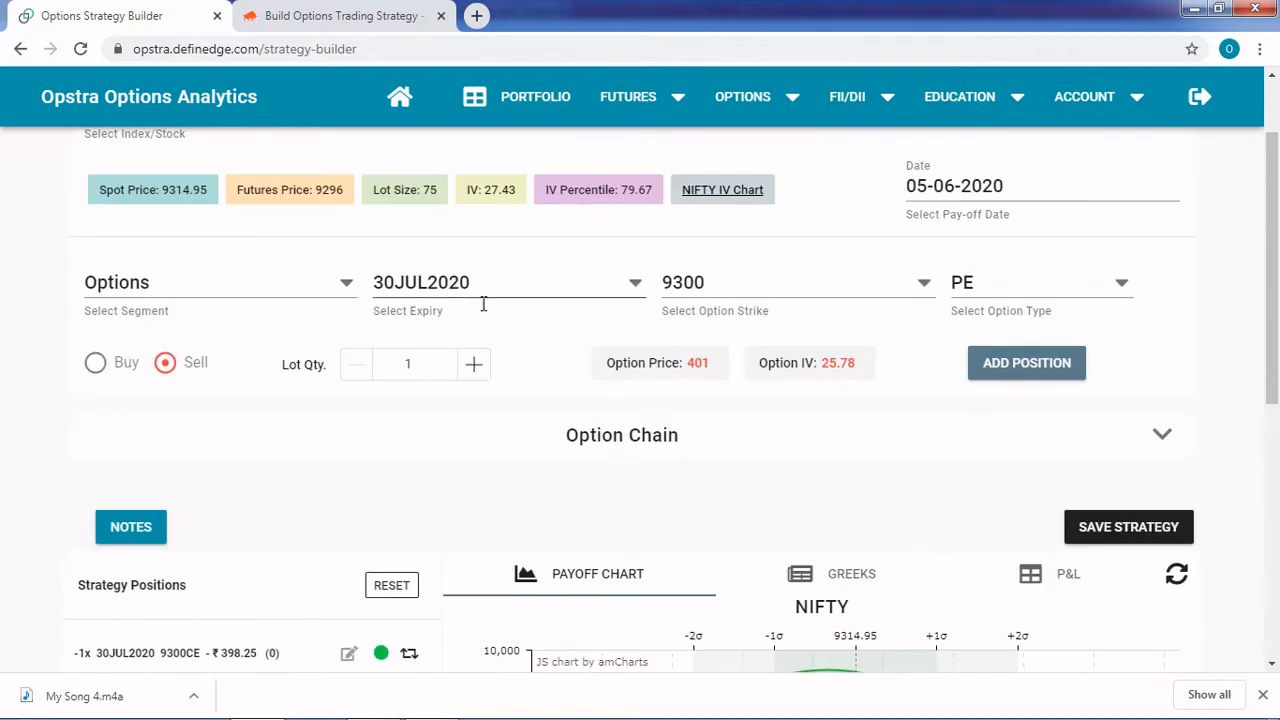
pyautogui.scroll(-3, 700, 620)
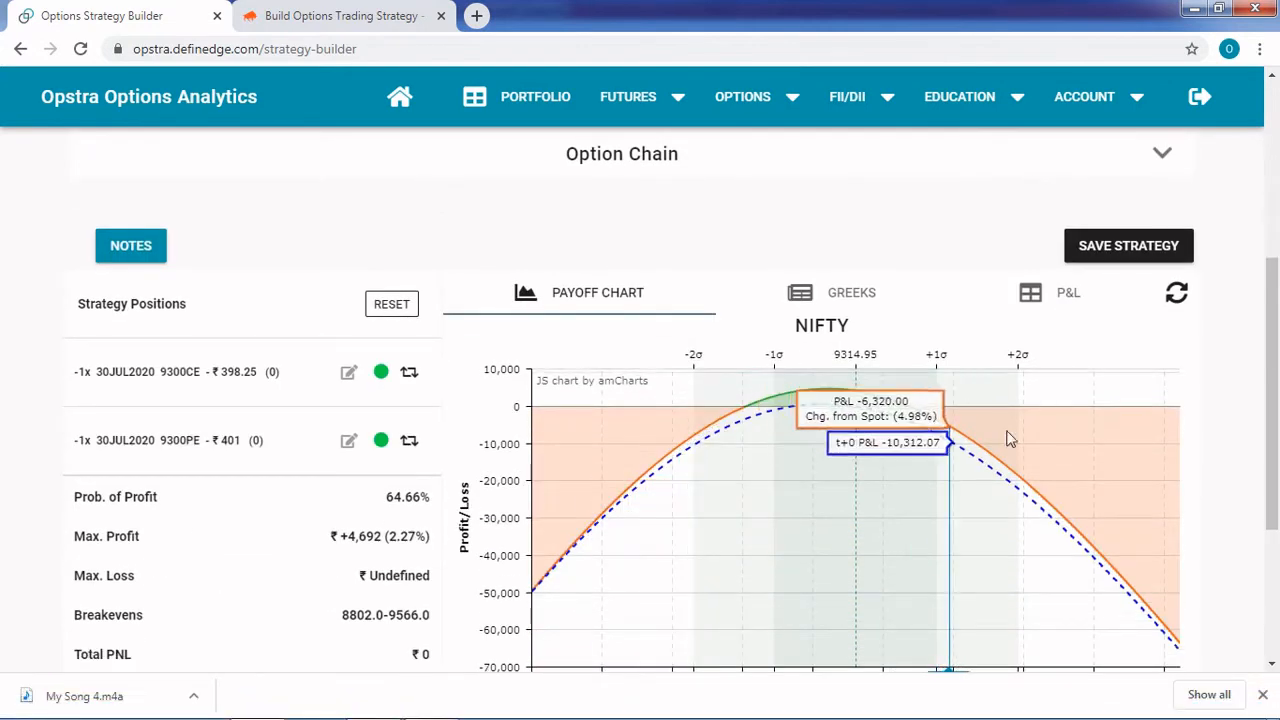
pyautogui.scroll(-1, 1060, 515)
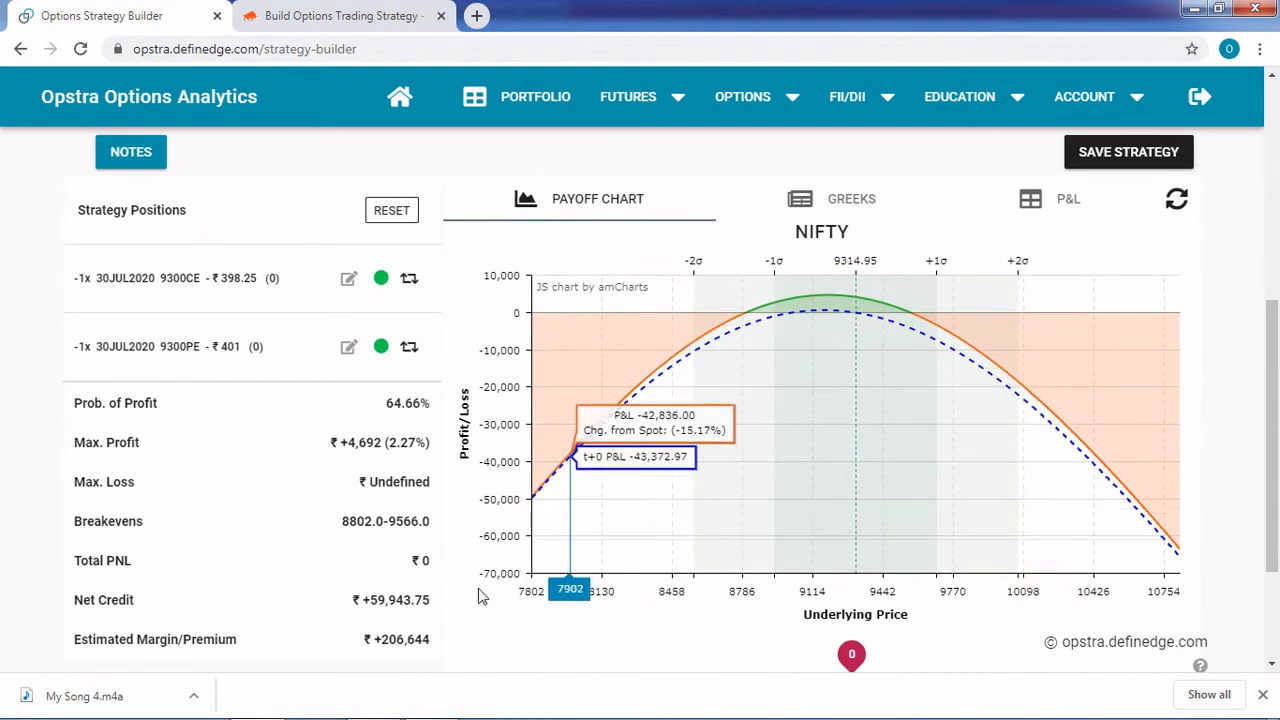
pyautogui.click(832, 198)
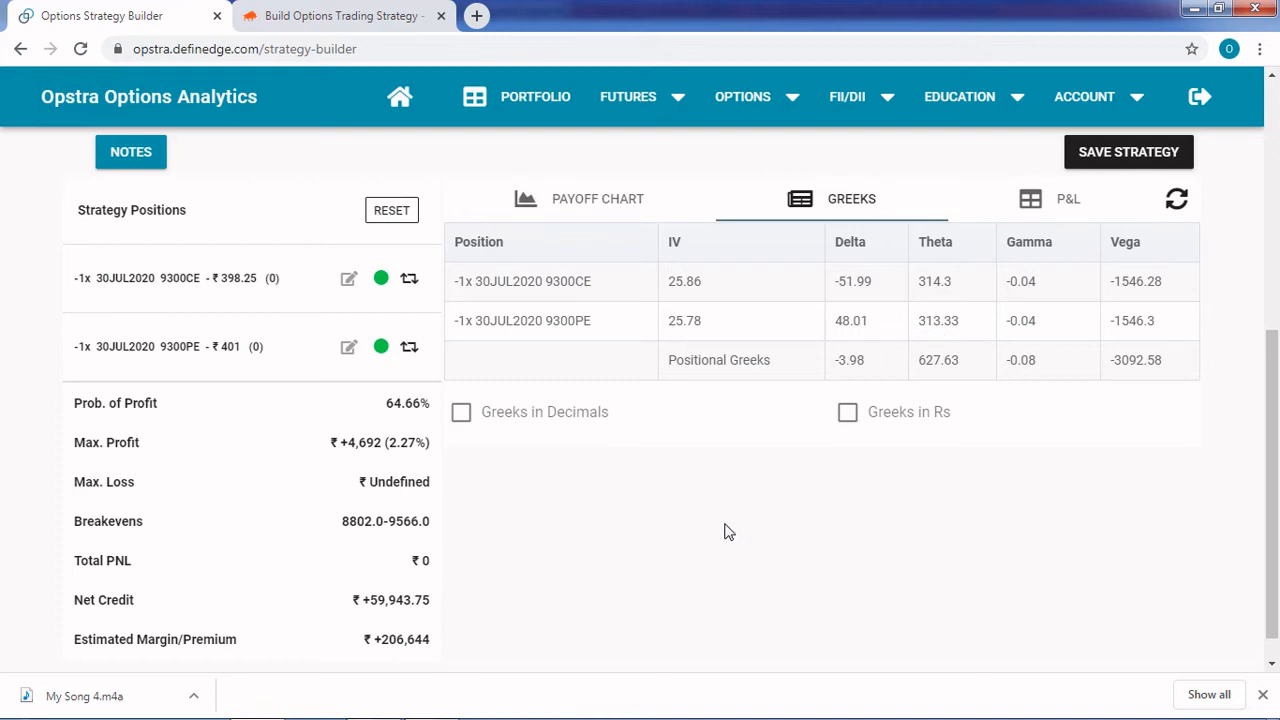
pyautogui.scroll(4, 728, 532)
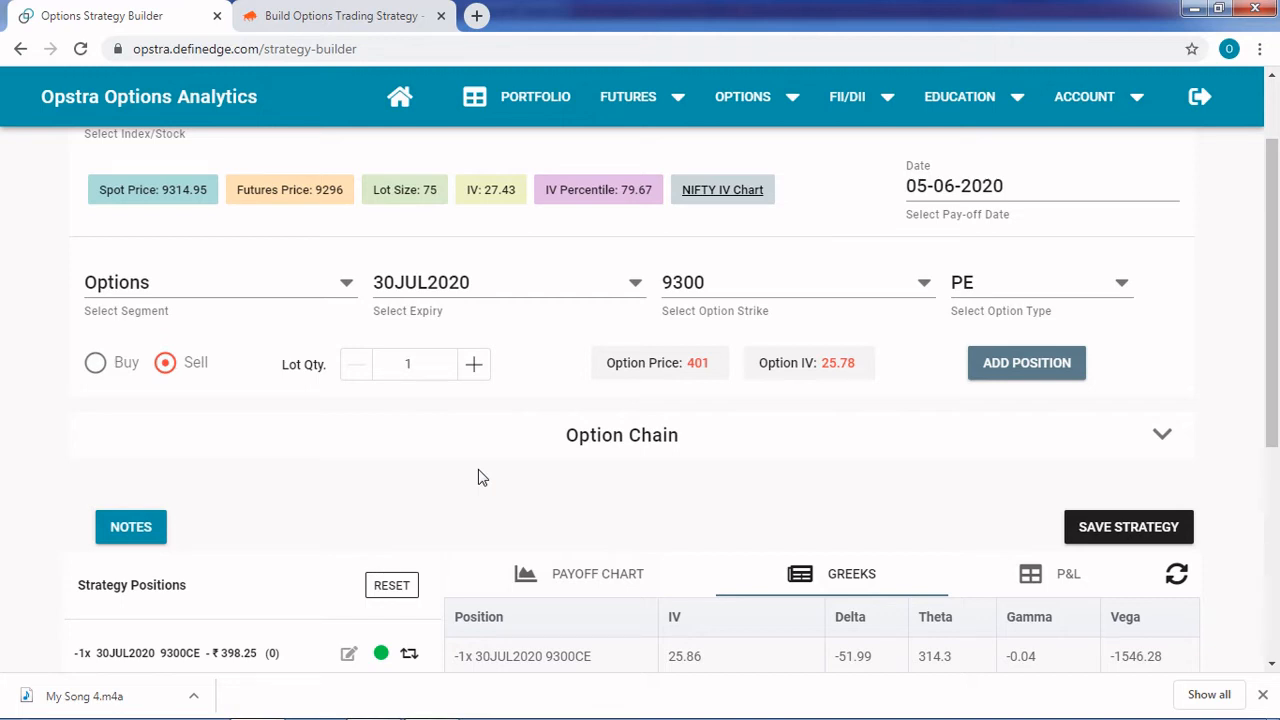
# Switch to Sensibull's strategy builder and add a leg selling 1 lot of the NIFTY 9300 Call expiring 30 Jul
pyautogui.click(352, 18)
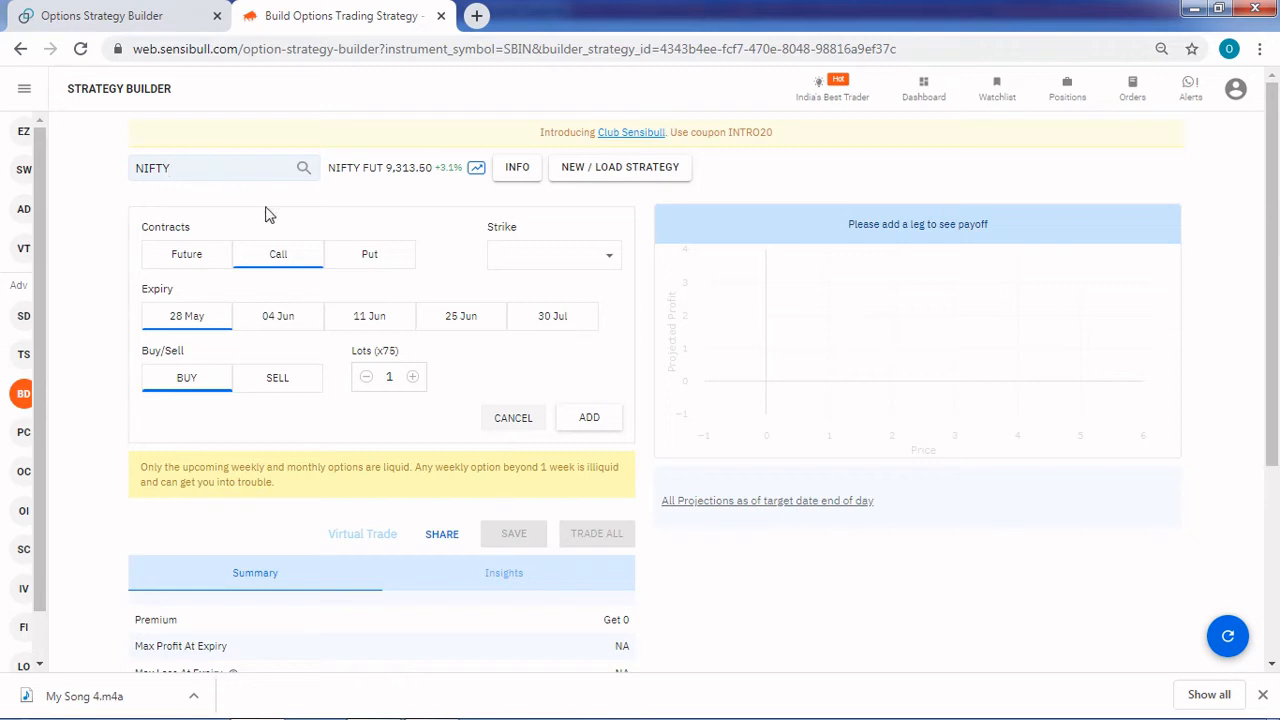
pyautogui.click(583, 268)
pyautogui.scroll(-5, 586, 410)
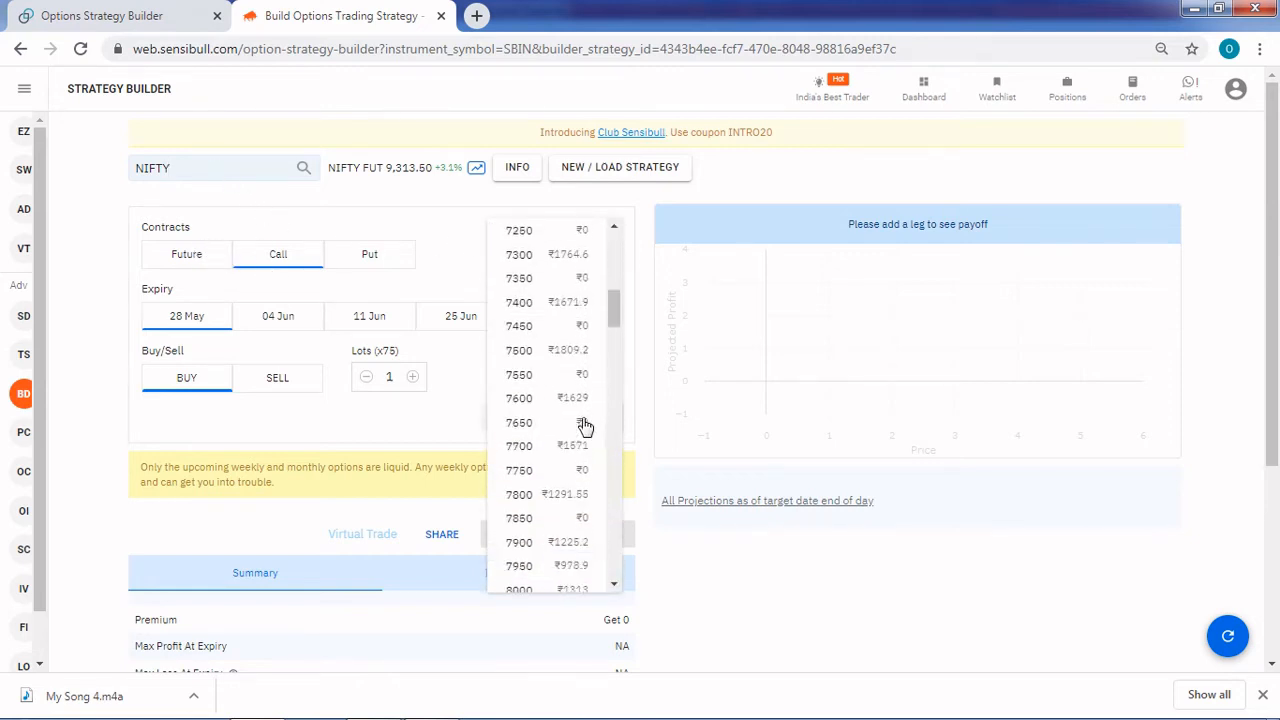
pyautogui.scroll(5, 560, 495)
pyautogui.scroll(-11, 555, 497)
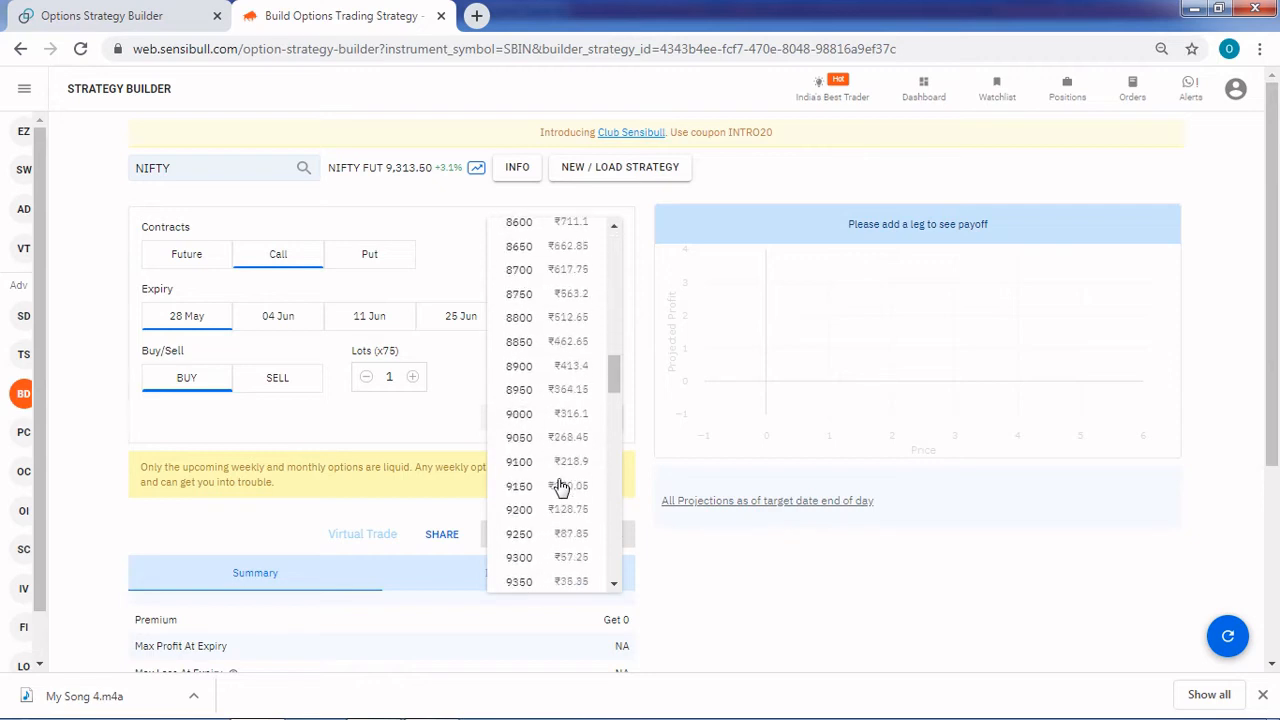
pyautogui.scroll(-1, 545, 540)
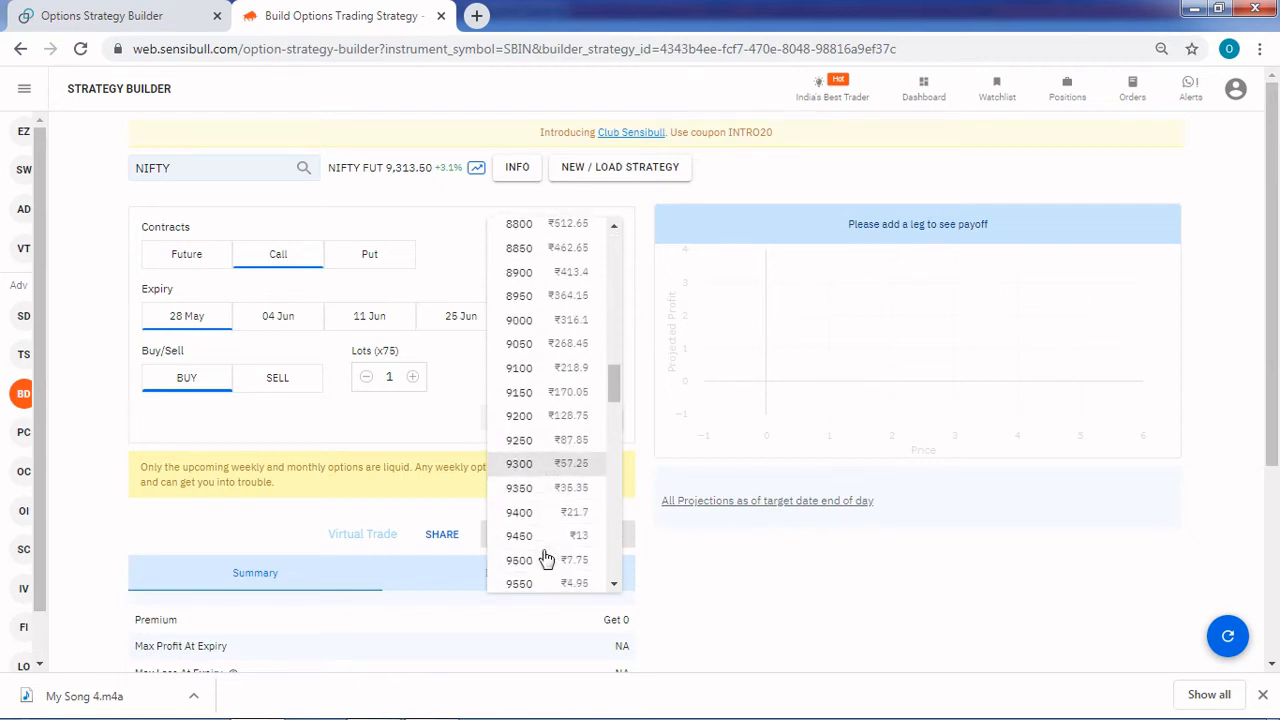
pyautogui.click(522, 465)
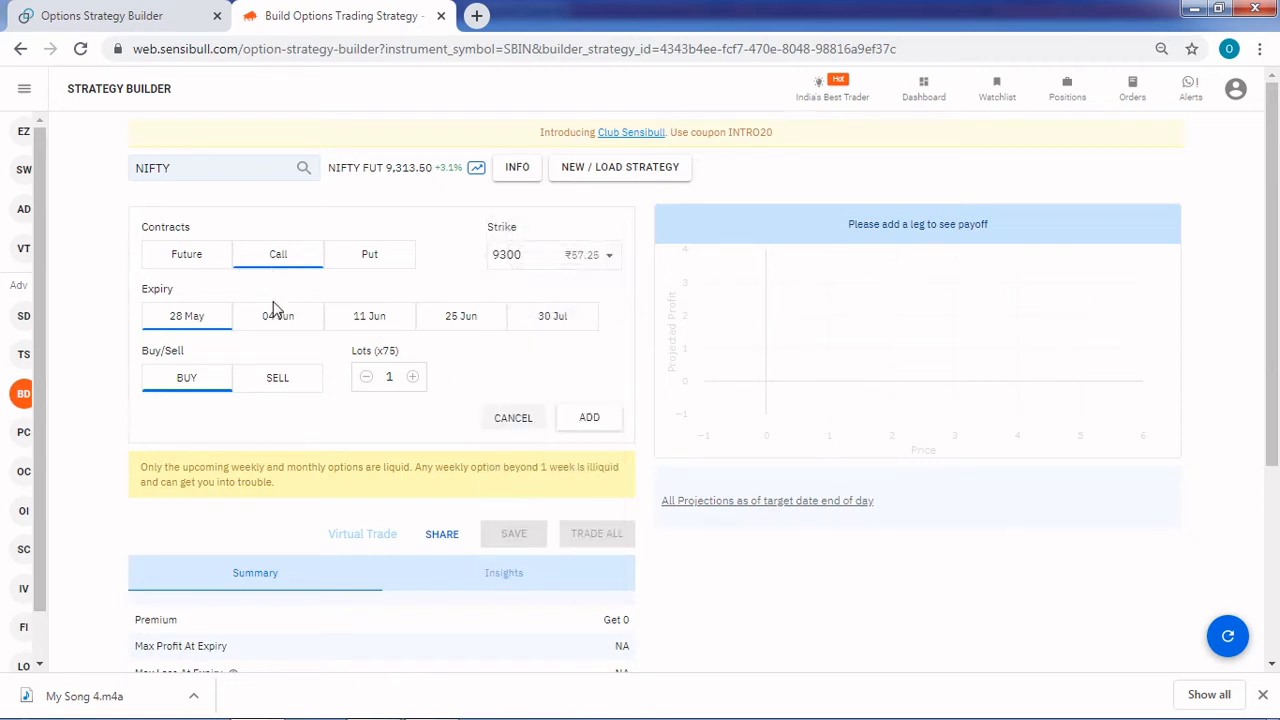
pyautogui.click(552, 320)
pyautogui.click(278, 380)
pyautogui.click(586, 421)
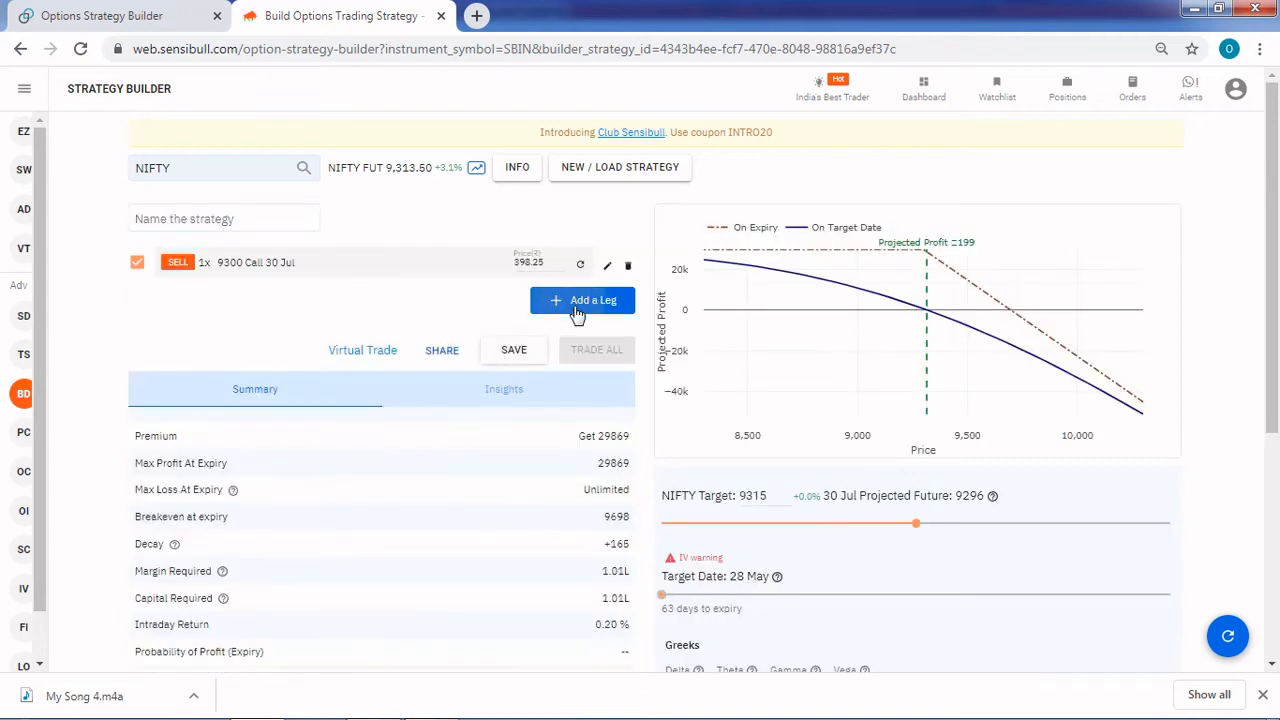
# Add a second leg selling 1 lot of the NIFTY 9300 Put expiring 30 Jul
pyautogui.click(578, 305)
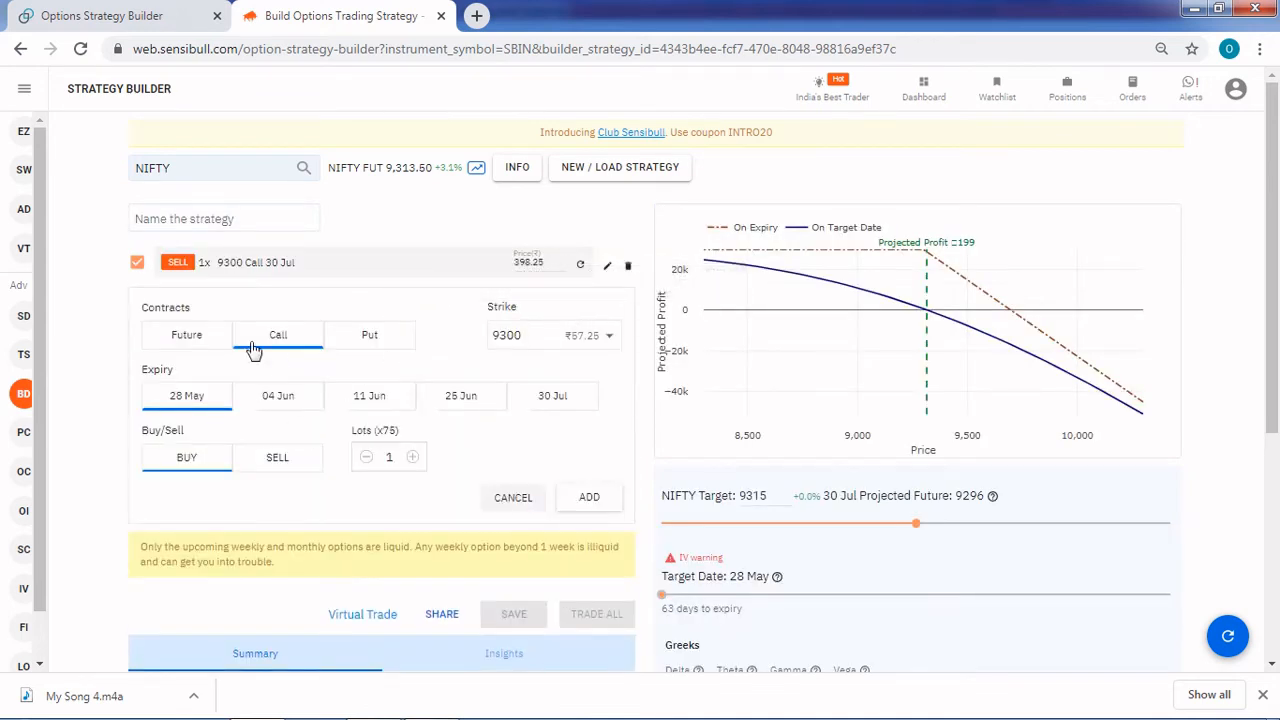
pyautogui.click(365, 340)
pyautogui.click(550, 398)
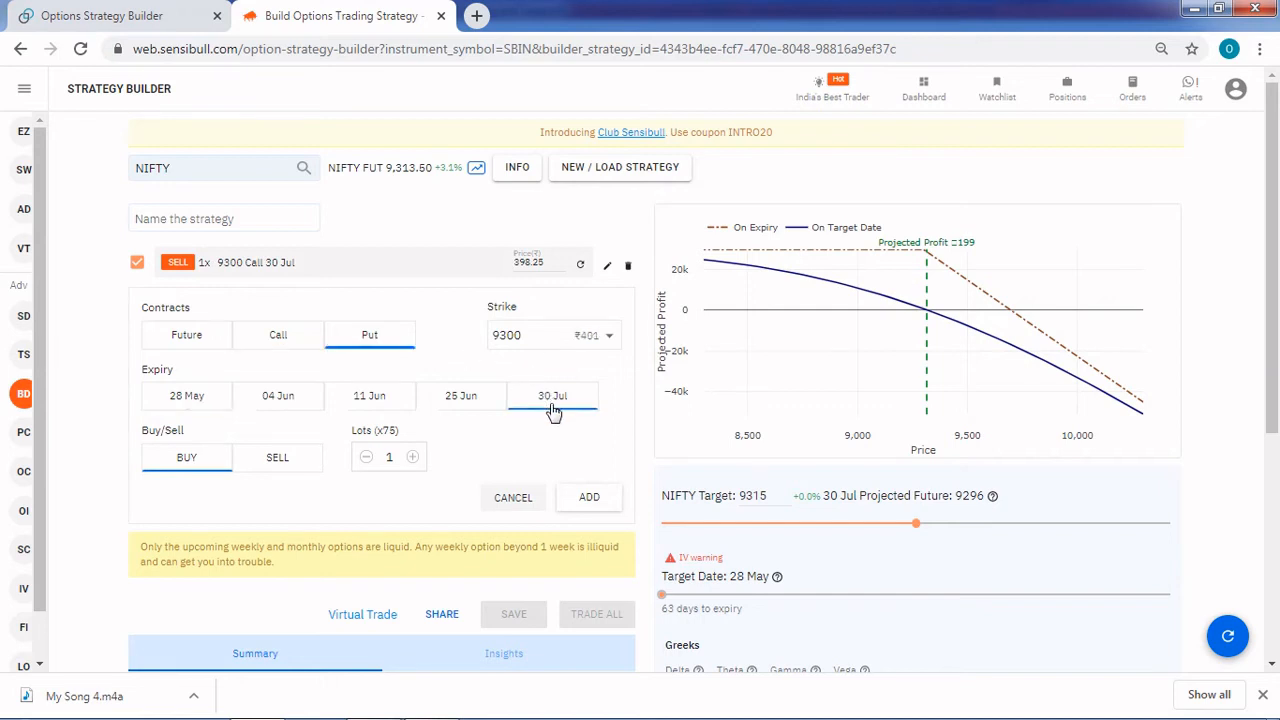
pyautogui.click(276, 462)
pyautogui.scroll(-2, 538, 478)
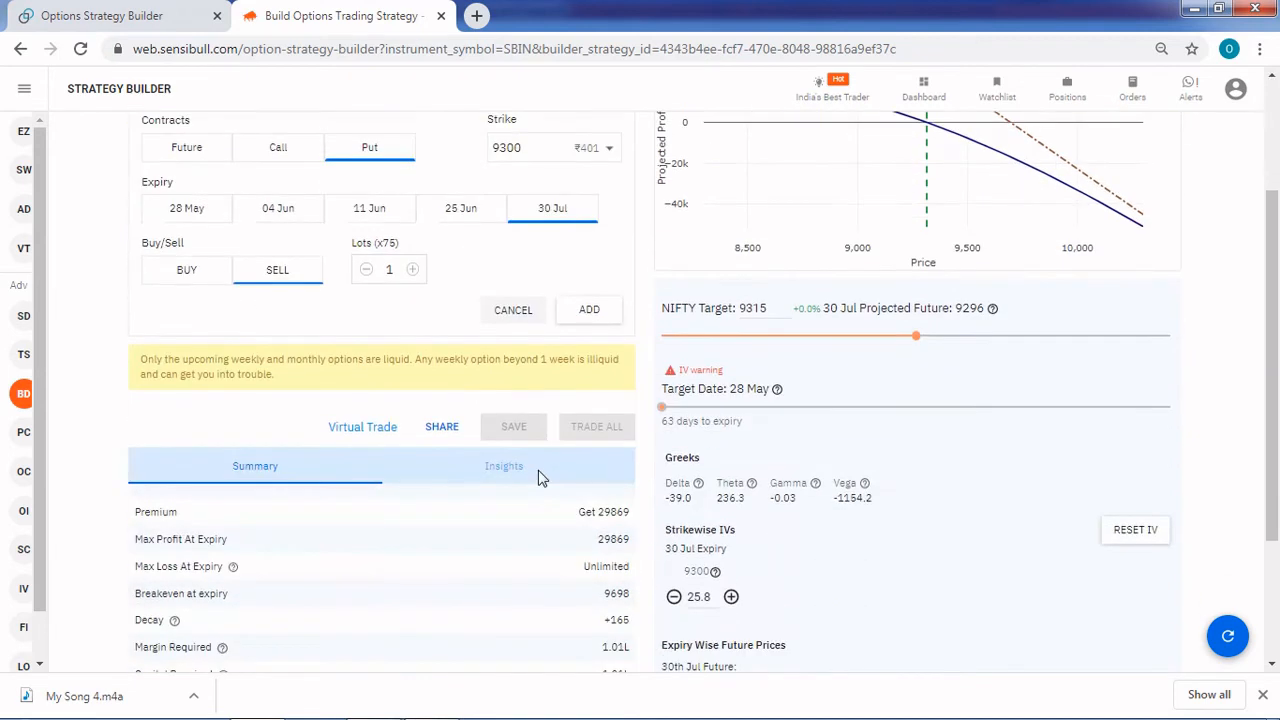
pyautogui.click(596, 314)
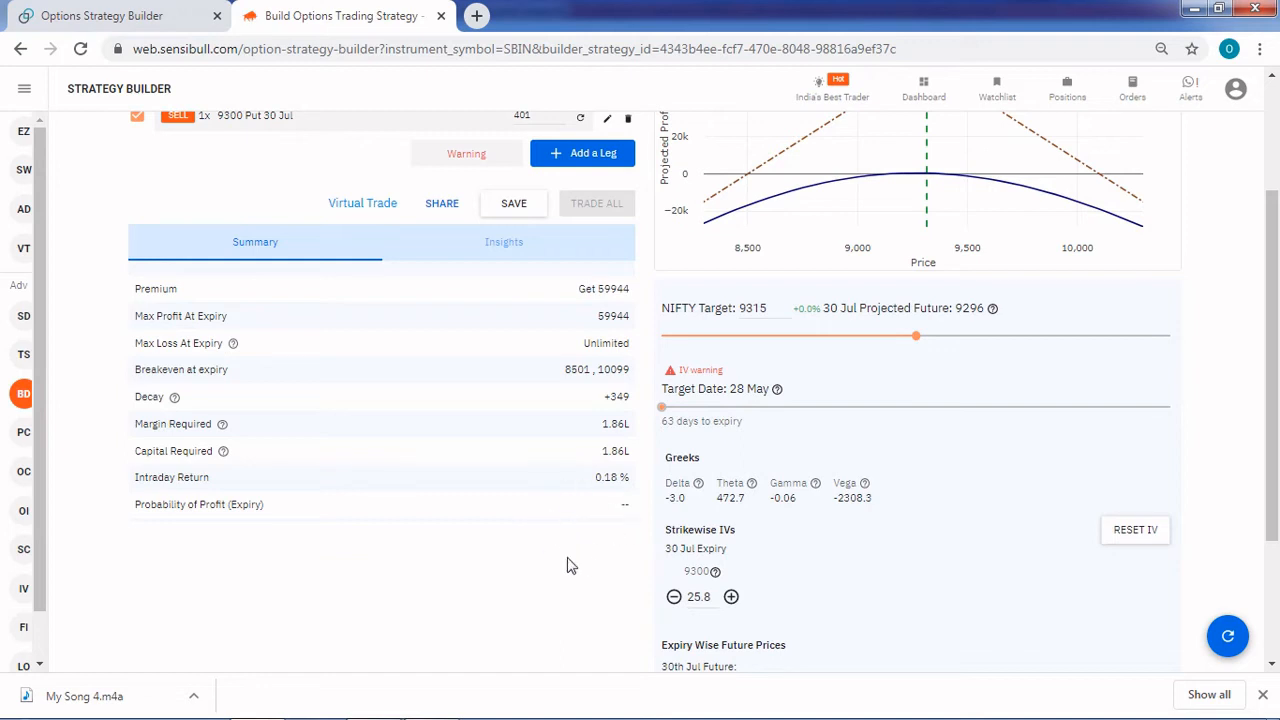
# Set the payoff's target date to 07 Jun and check the projected profit and Greeks
pyautogui.scroll(2, 515, 553)
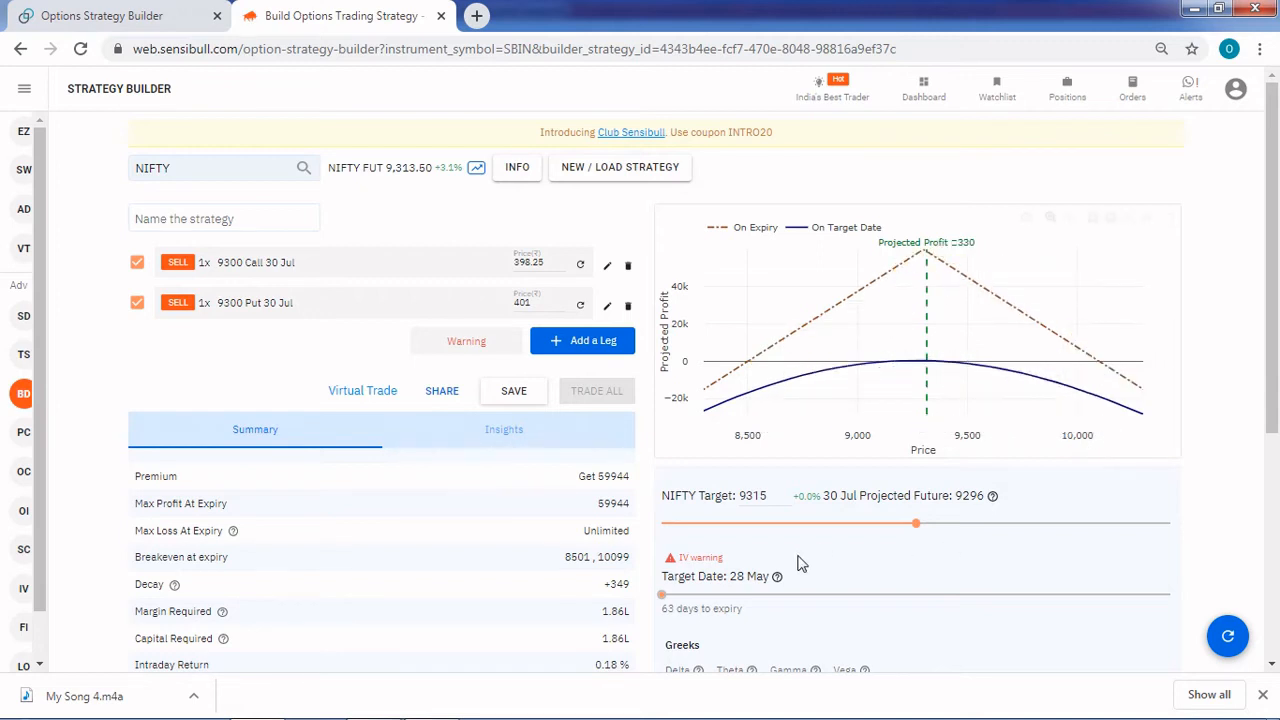
pyautogui.moveTo(663, 595); pyautogui.dragTo(746, 598)
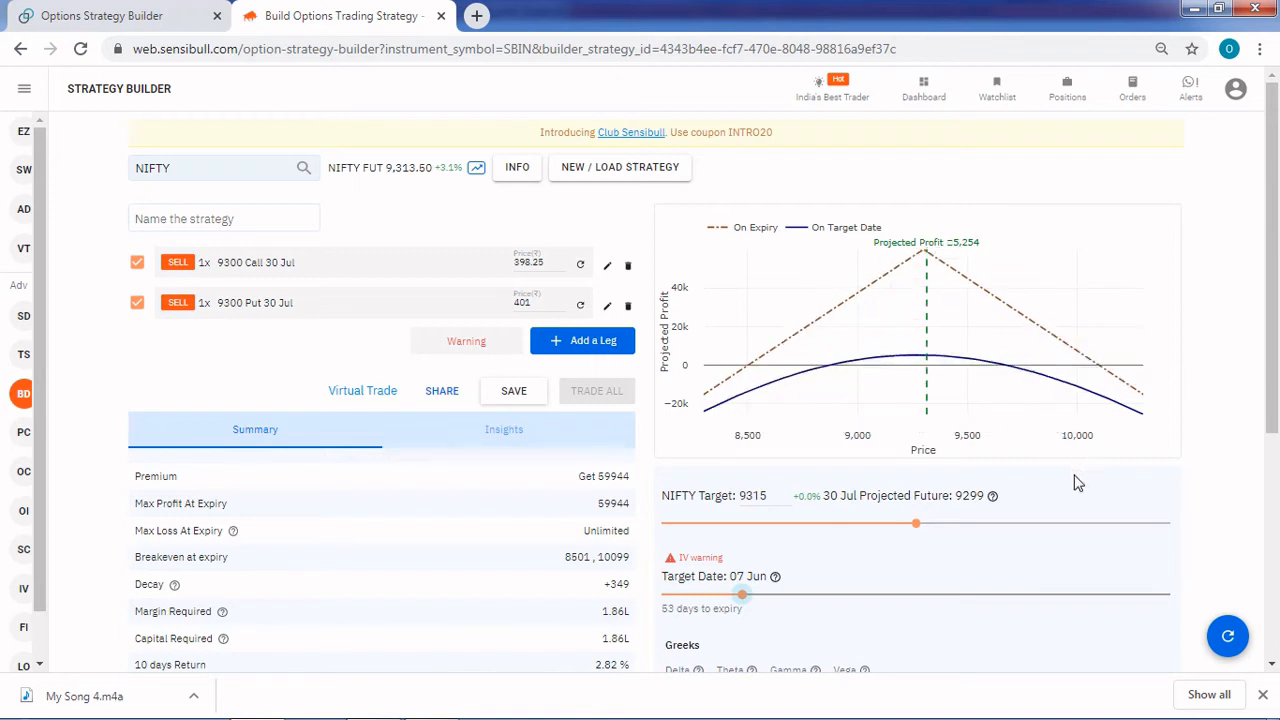
pyautogui.scroll(-1, 1078, 483)
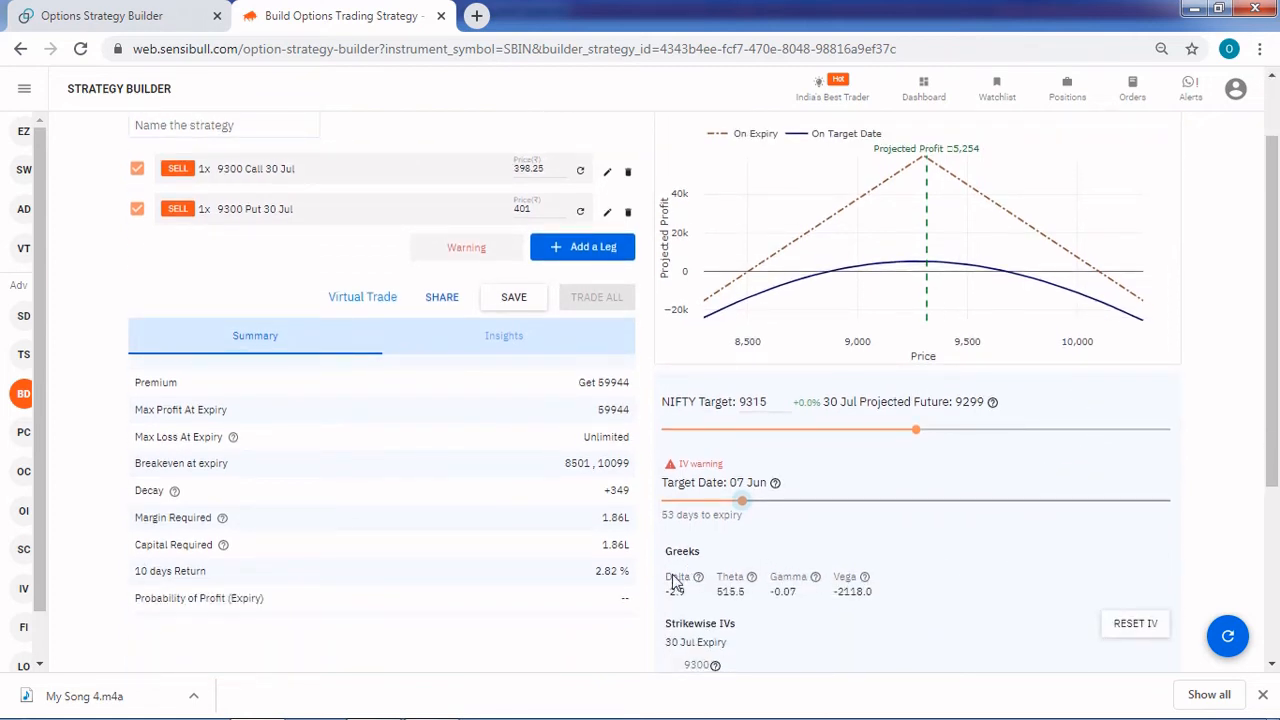
# Set the 9300 strike's IV for the 30 Jul expiry to 30 and view the payoff graph
pyautogui.scroll(-3, 836, 601)
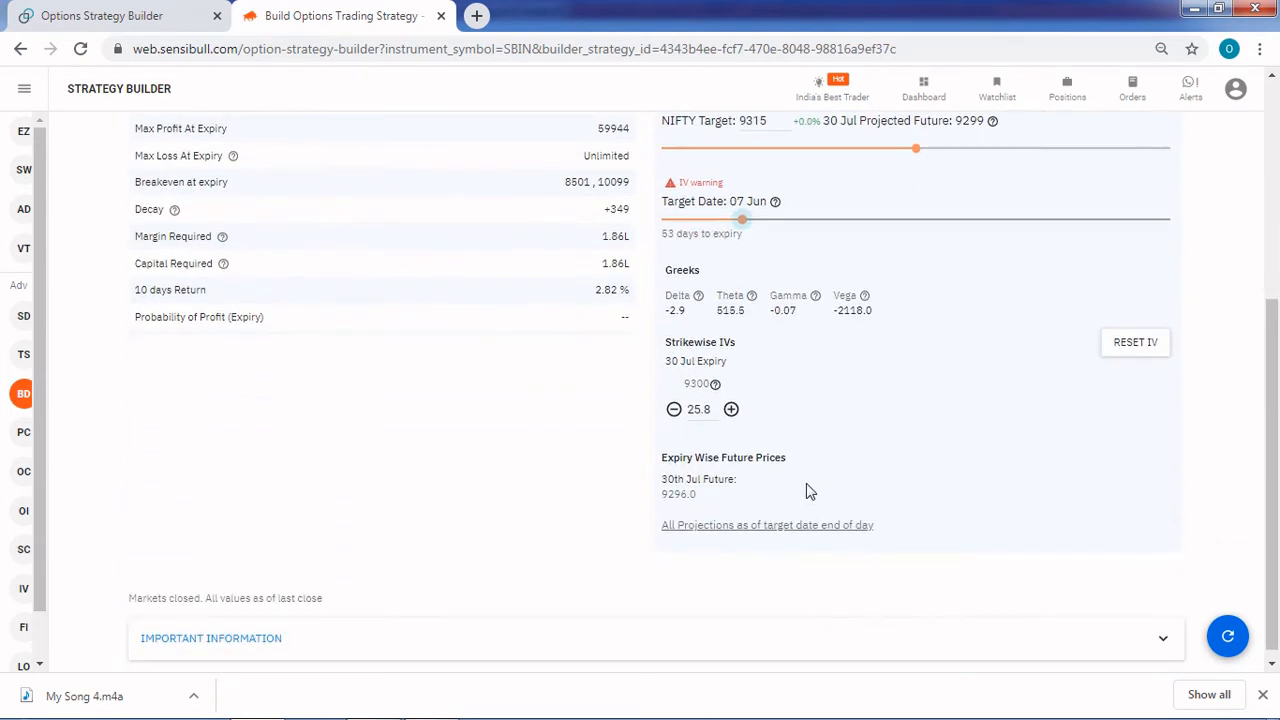
pyautogui.click(714, 411)
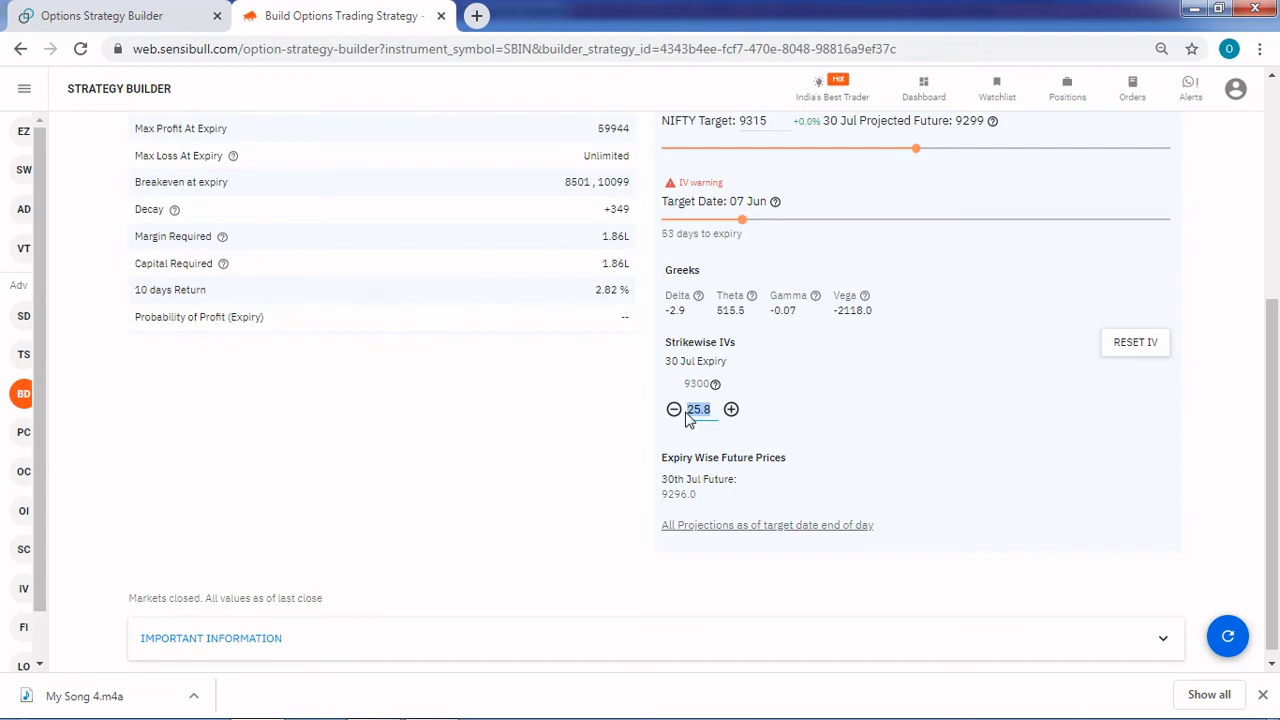
pyautogui.write('30')
pyautogui.scroll(5, 838, 412)
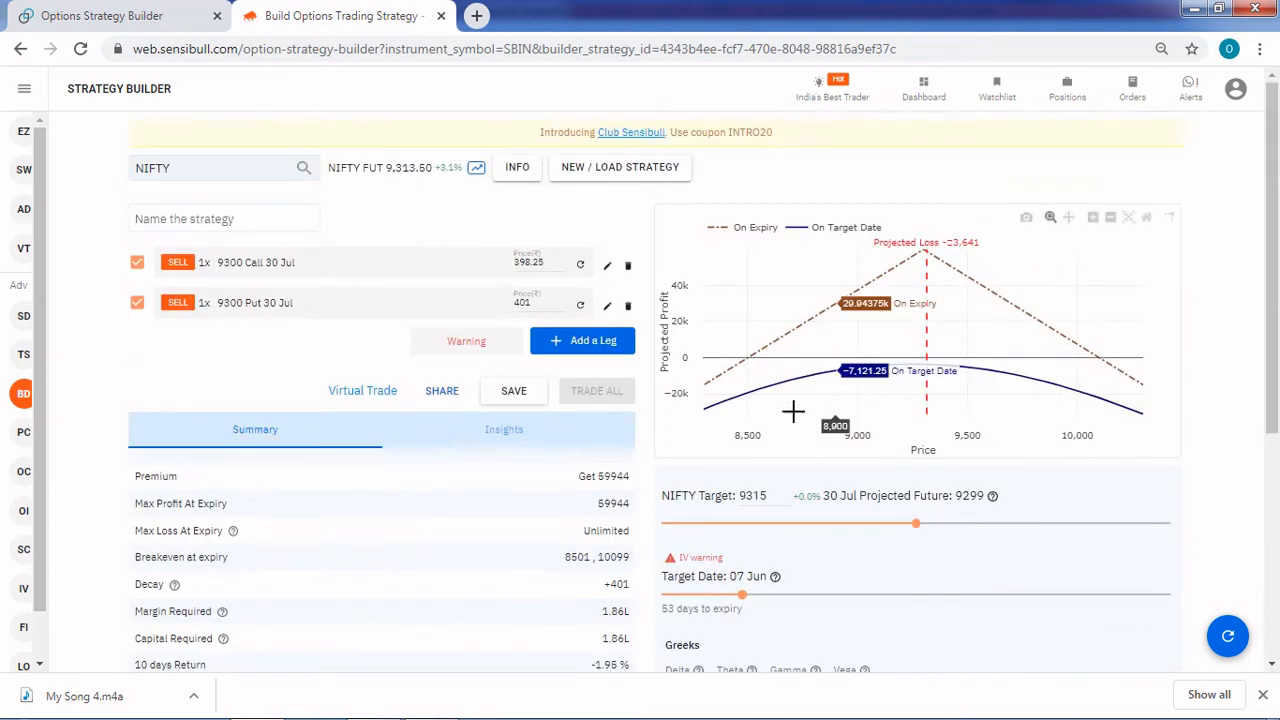
# Lower the 9300 strike's IV to 20 and check the projected payoff on the target date
pyautogui.scroll(-1, 918, 560)
pyautogui.scroll(-4, 918, 560)
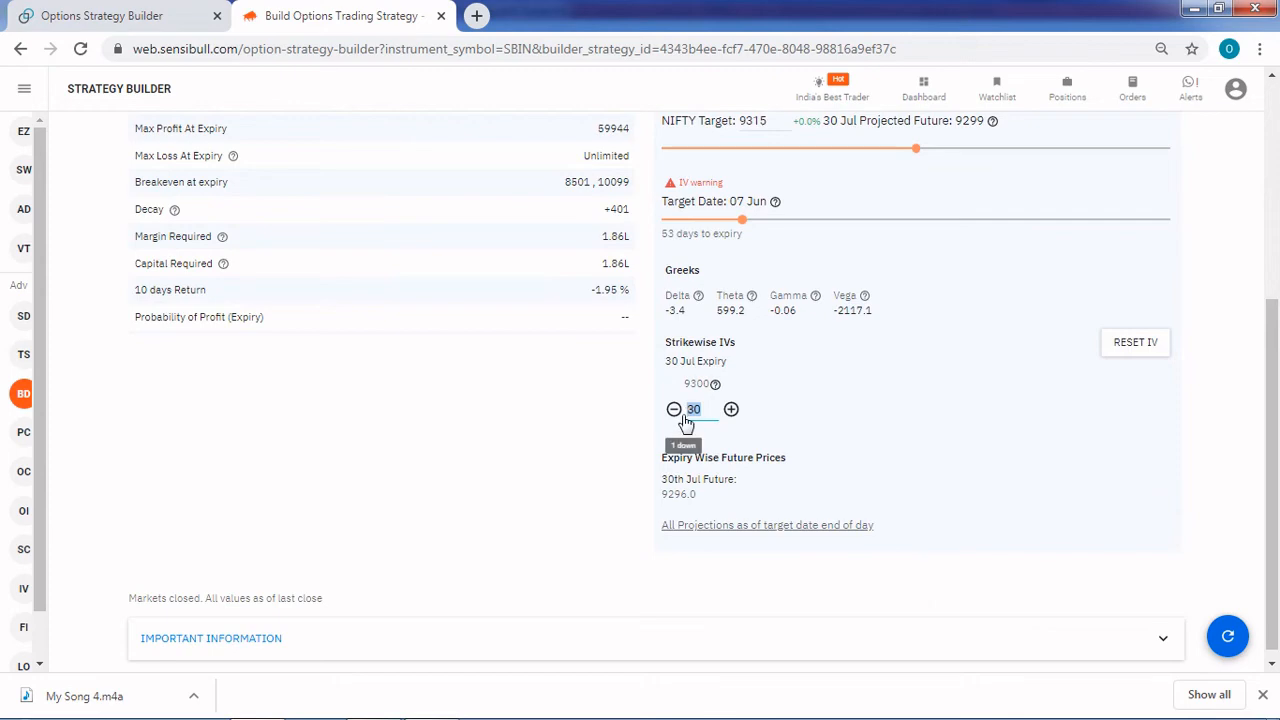
pyautogui.write('20')
pyautogui.scroll(4, 837, 452)
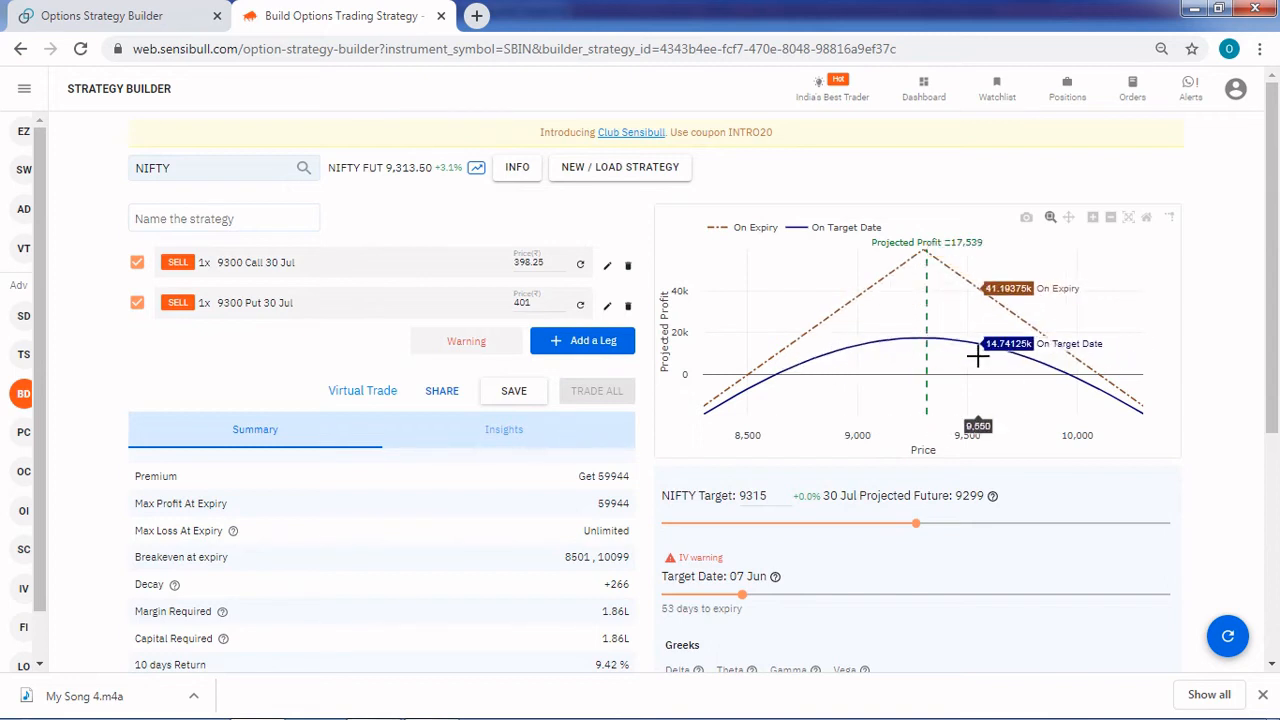
# Raise the 9300 strike's IV to 35 and look at the effect on the payoff graph
pyautogui.scroll(-3, 978, 356)
pyautogui.moveTo(711, 502); pyautogui.dragTo(684, 517)
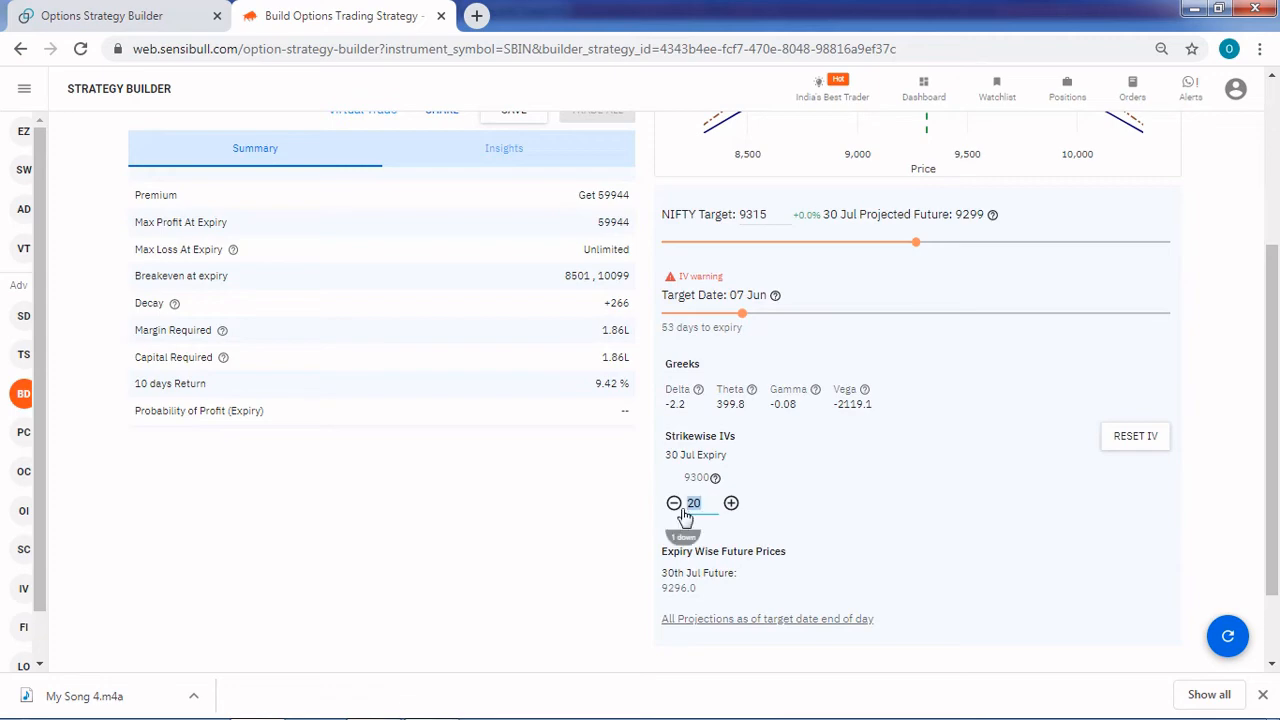
pyautogui.write('35')
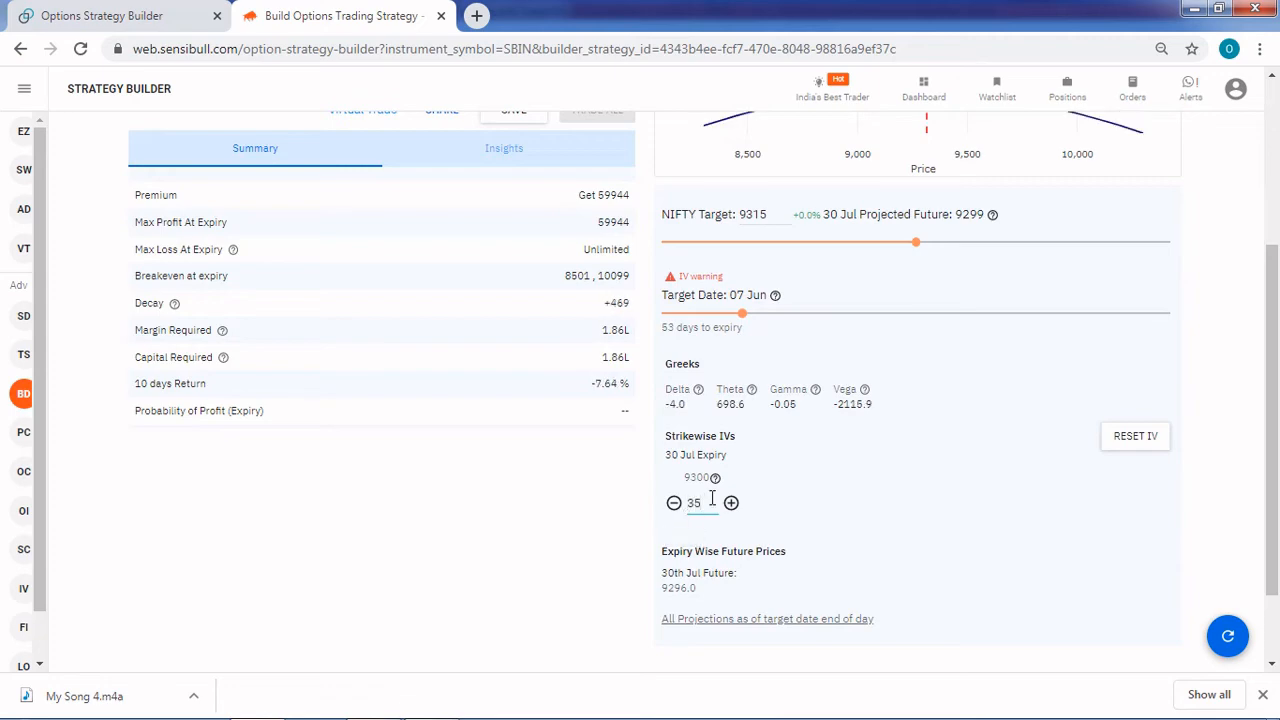
pyautogui.scroll(3, 750, 486)
# Reset the strikewise IVs to their original values and return to the payoff graph
pyautogui.scroll(-4, 950, 500)
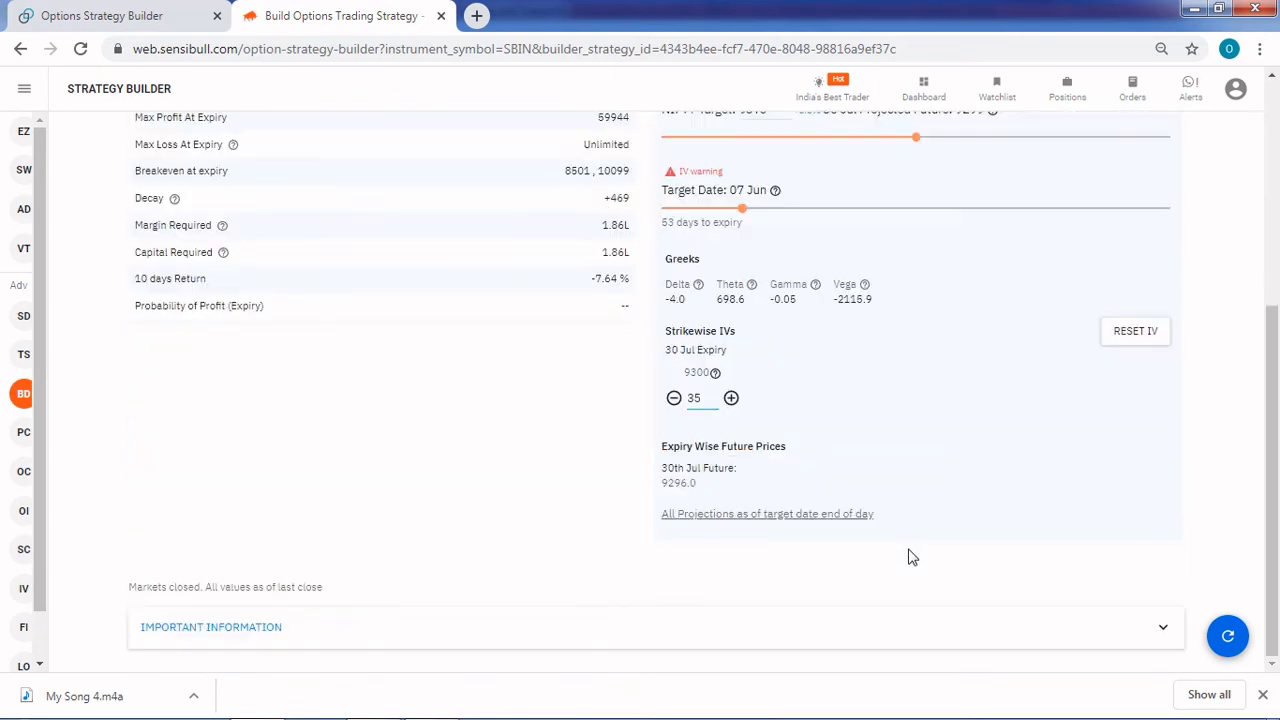
pyautogui.doubleClick(689, 400)
pyautogui.click(1074, 481)
pyautogui.click(1143, 335)
pyautogui.scroll(5, 926, 607)
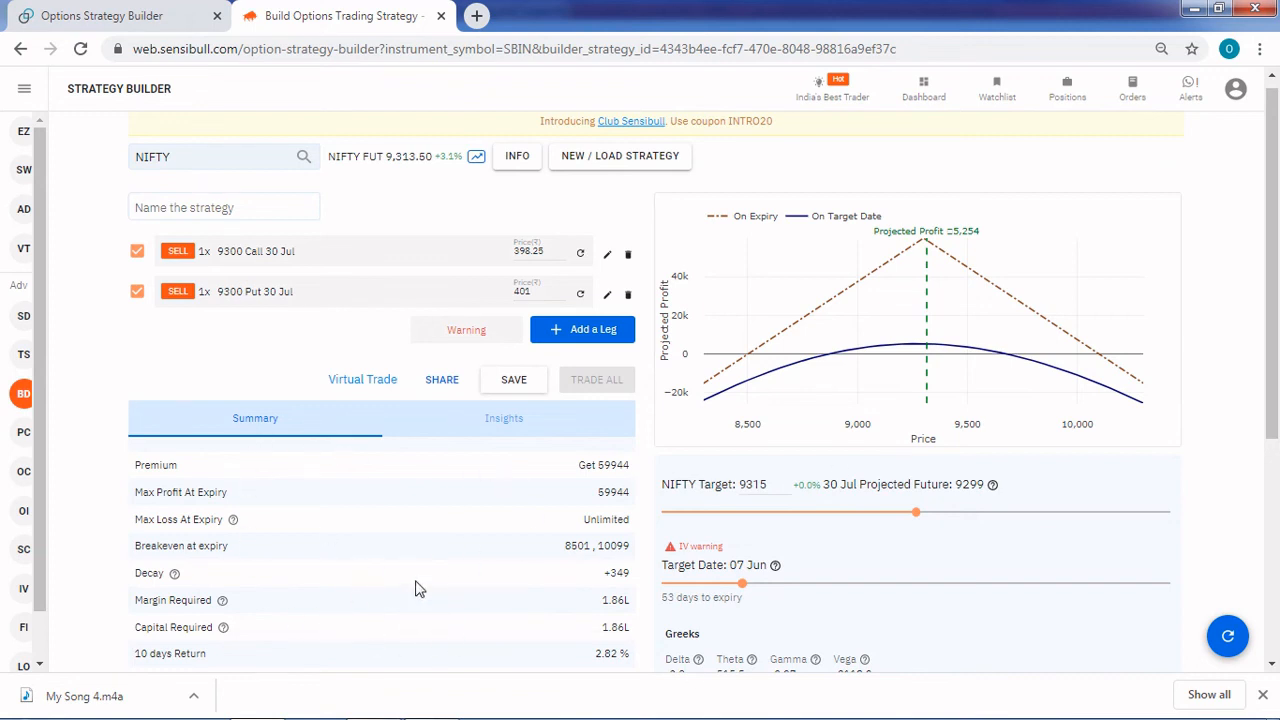
# Review the strategy summary and Greeks, switch to Opstra for comparison, and return to Sensibull
pyautogui.scroll(-1, 392, 595)
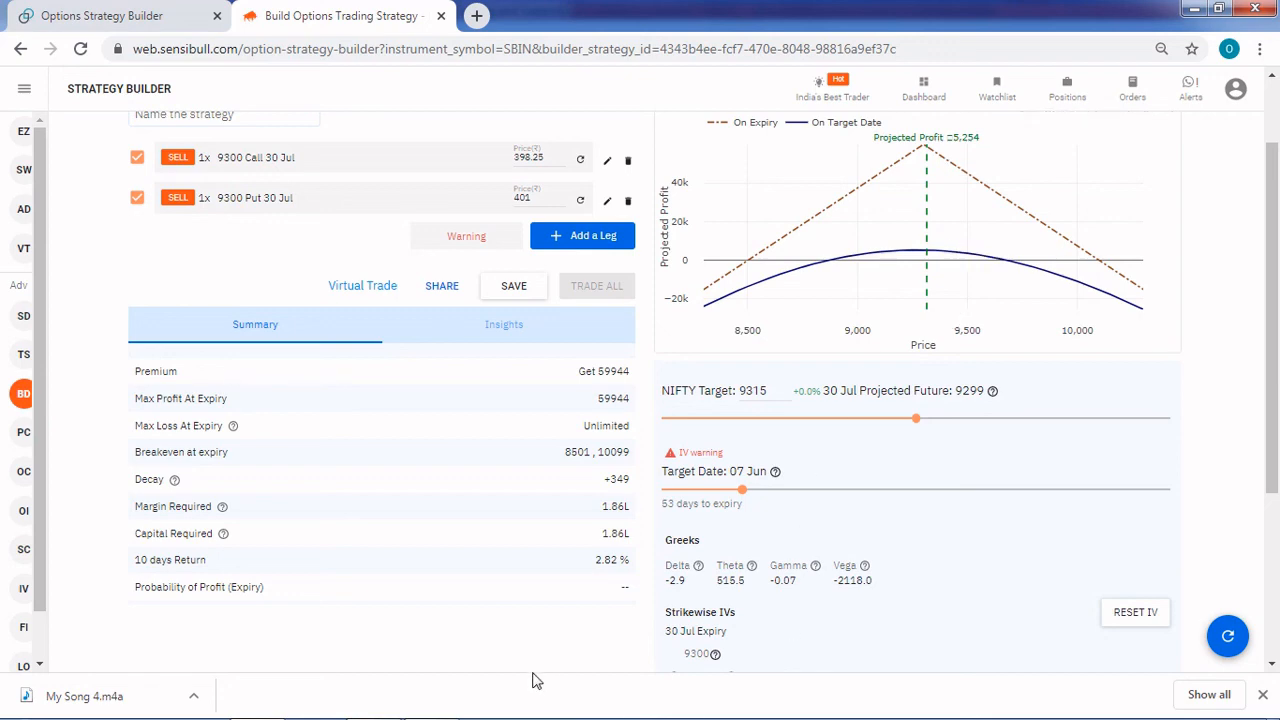
pyautogui.click(127, 18)
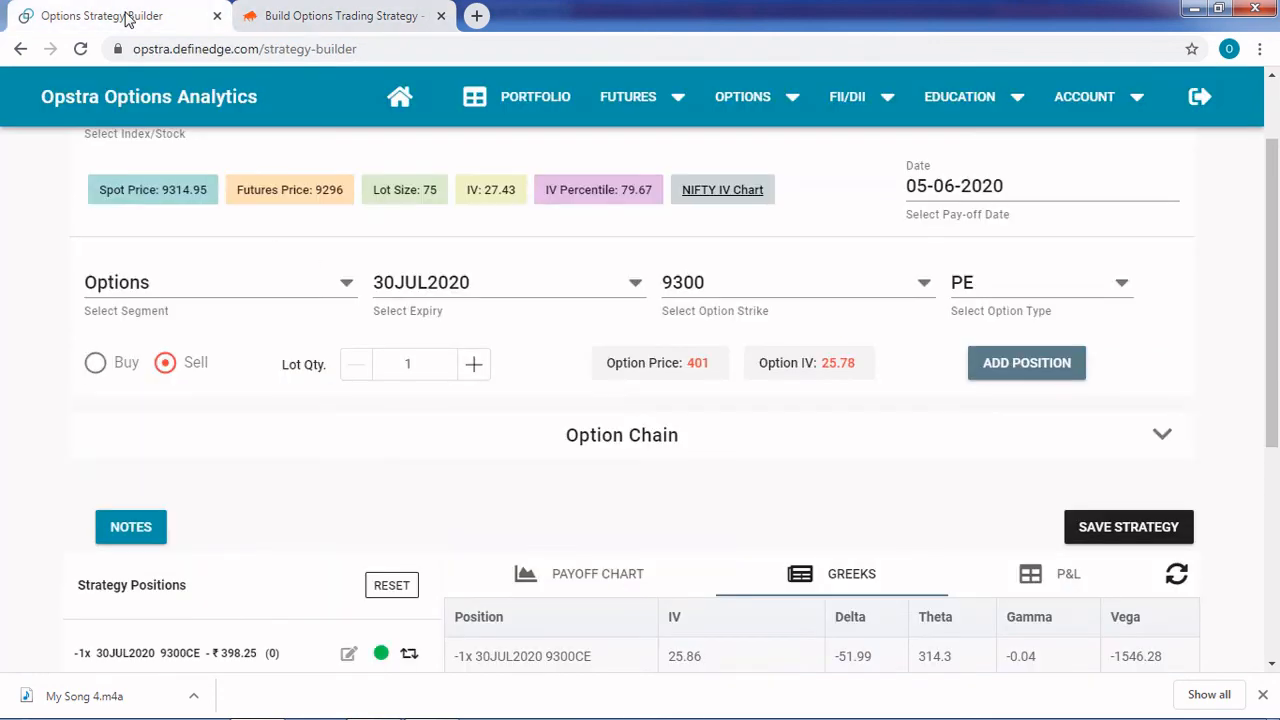
pyautogui.click(292, 22)
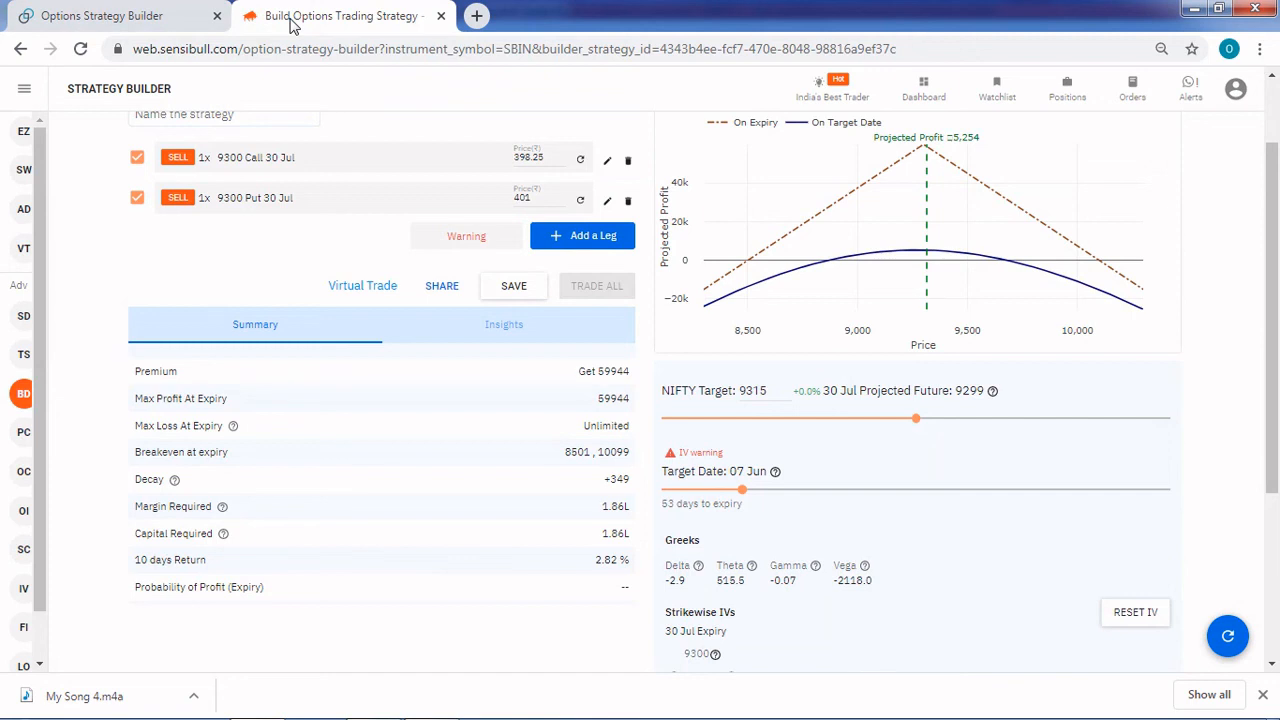